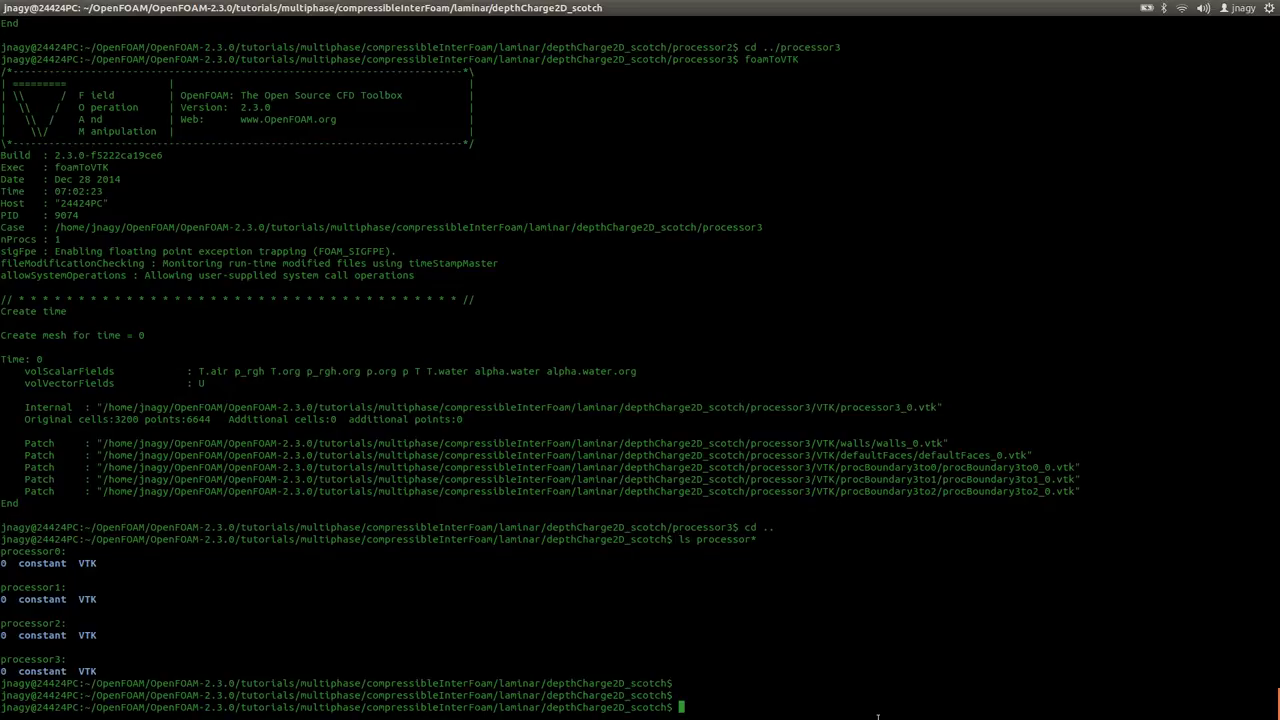
- Go up from the depthCharge2D_scotch case to its parent laminar directory
{"action": "type", "text": "cd.."}
{"action": "key", "text": "Return"}
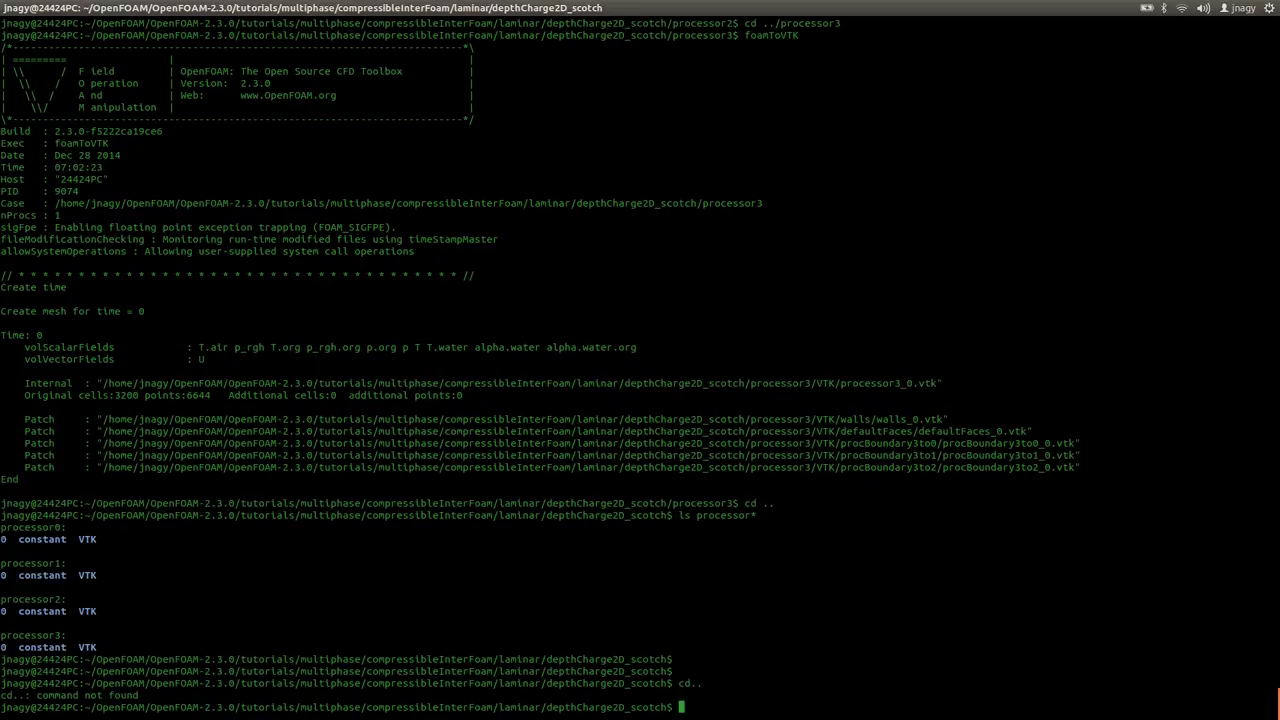
{"action": "type", "text": "cd de"}
{"action": "key", "text": "BackSpace"}
{"action": "key", "text": "BackSpace"}
{"action": "key", "text": "BackSpace"}
{"action": "key", "text": "BackSpace"}
{"action": "key", "text": "BackSpace"}
{"action": "type", "text": "cd .."}
{"action": "key", "text": "Return"}
- Enter the depthCharge2D_simple case directory and list its contents
{"action": "type", "text": "cd d"}
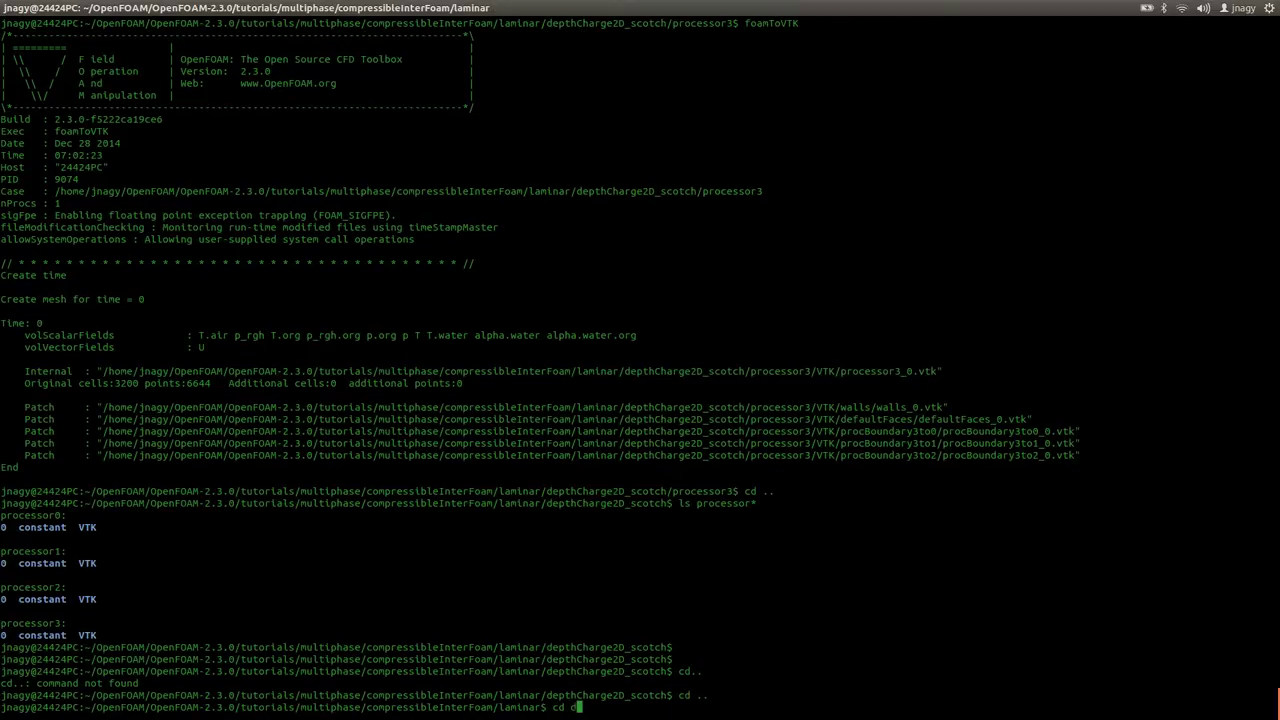
{"action": "key", "text": "Tab"}
{"action": "type", "text": "2D_s"}
{"action": "key", "text": "Tab"}
{"action": "key", "text": "Return"}
{"action": "type", "text": "ls"}
{"action": "key", "text": "Return"}
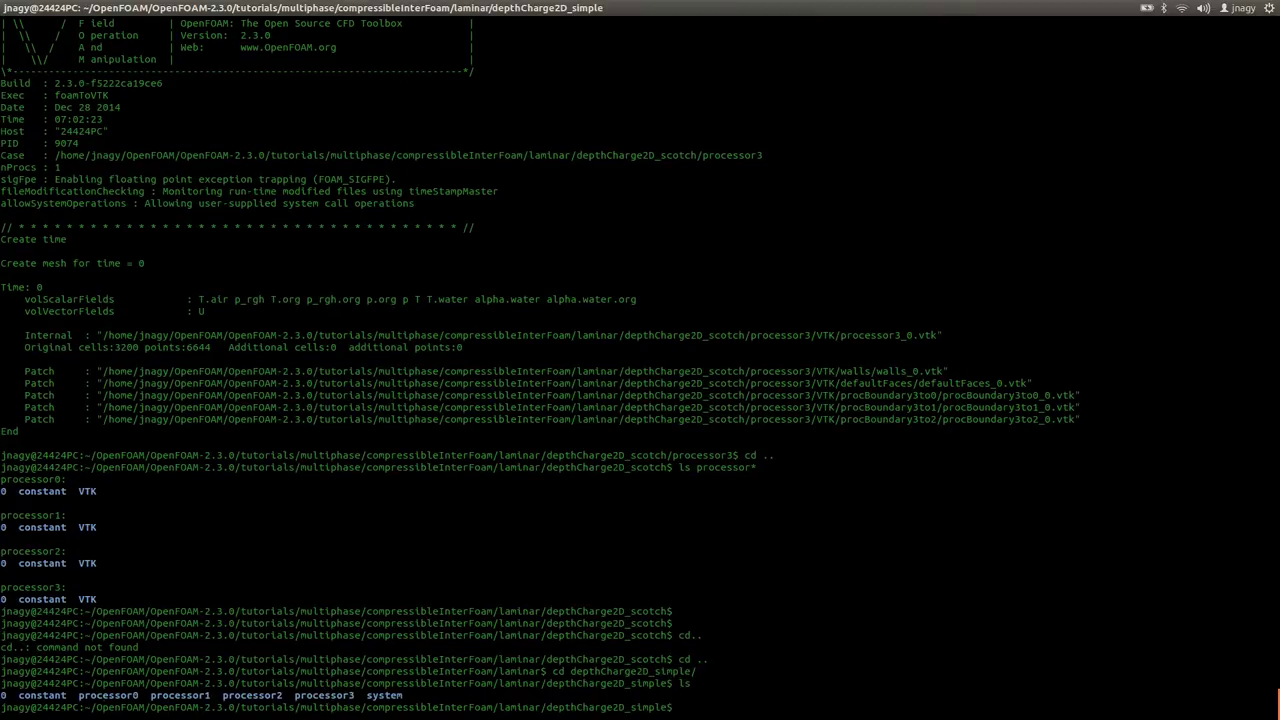
- Recursively delete all processor directories from the depthCharge2D_simple case and list the remaining contents
{"action": "type", "text": "rm -r processor*"}
{"action": "key", "text": "Return"}
{"action": "type", "text": "ls"}
{"action": "key", "text": "Return"}
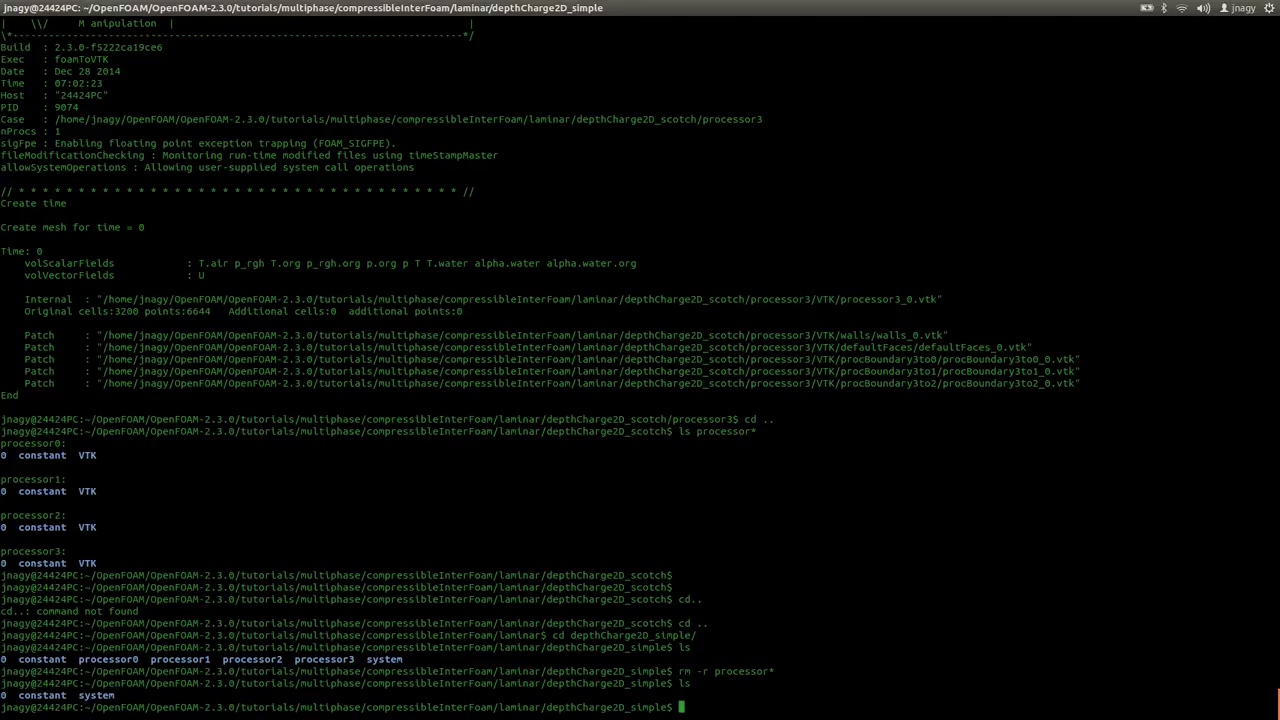
- Decompose the case with decomposePar and list the case directory
{"action": "type", "text": "decomposePar"}
{"action": "key", "text": "Return"}
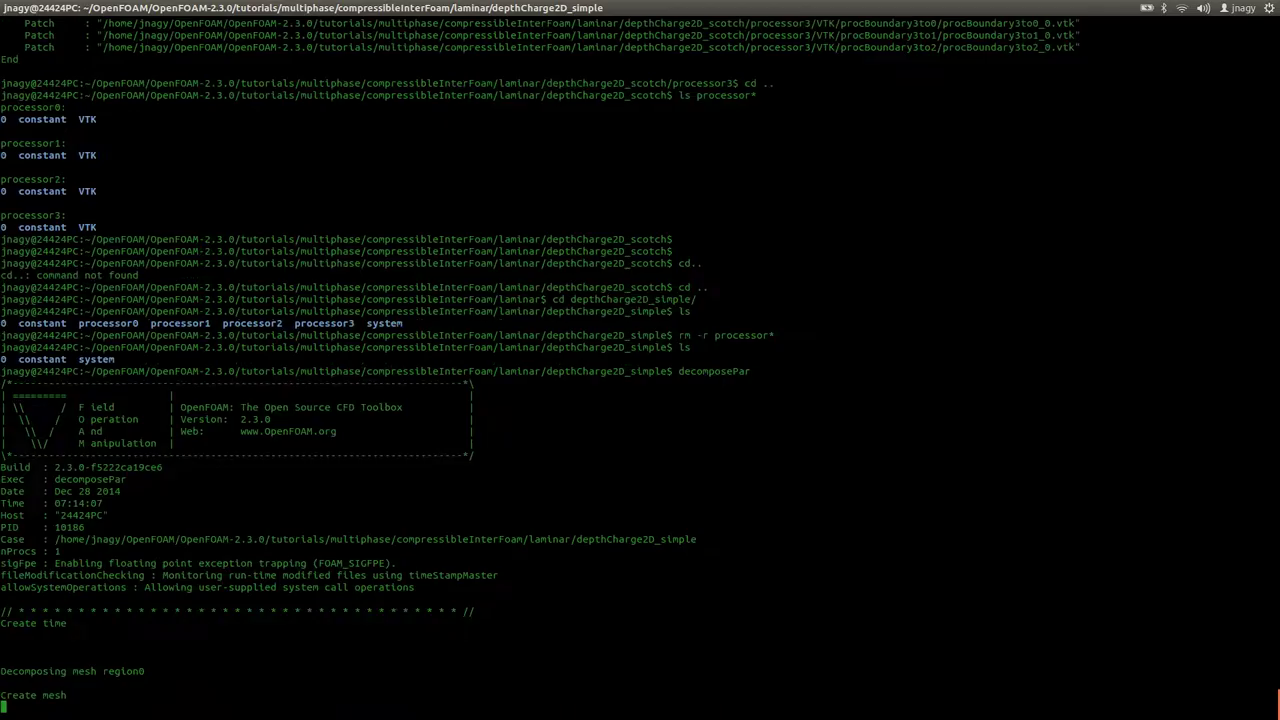
{"action": "type", "text": "ls"}
{"action": "key", "text": "Return"}
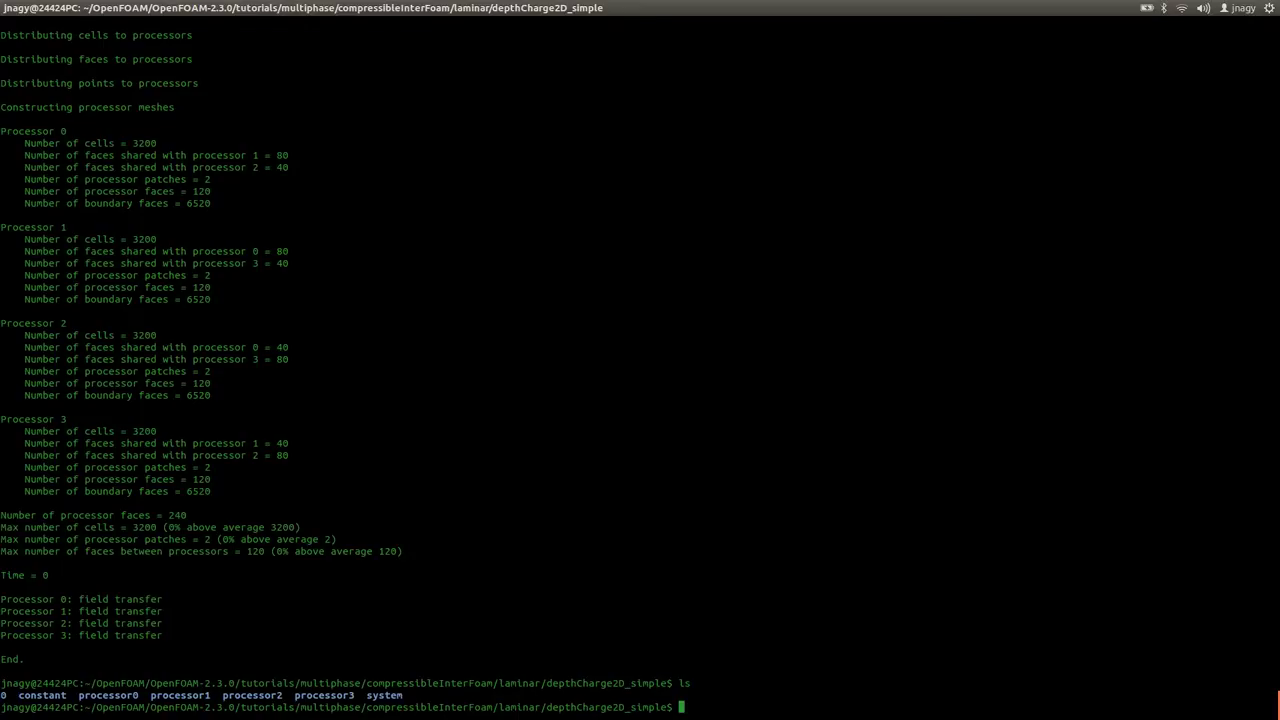
- Write the command "mpirun -np 4 compressibleInterFoam -parallel" at the prompt without running it
{"action": "type", "text": "mpirun"}
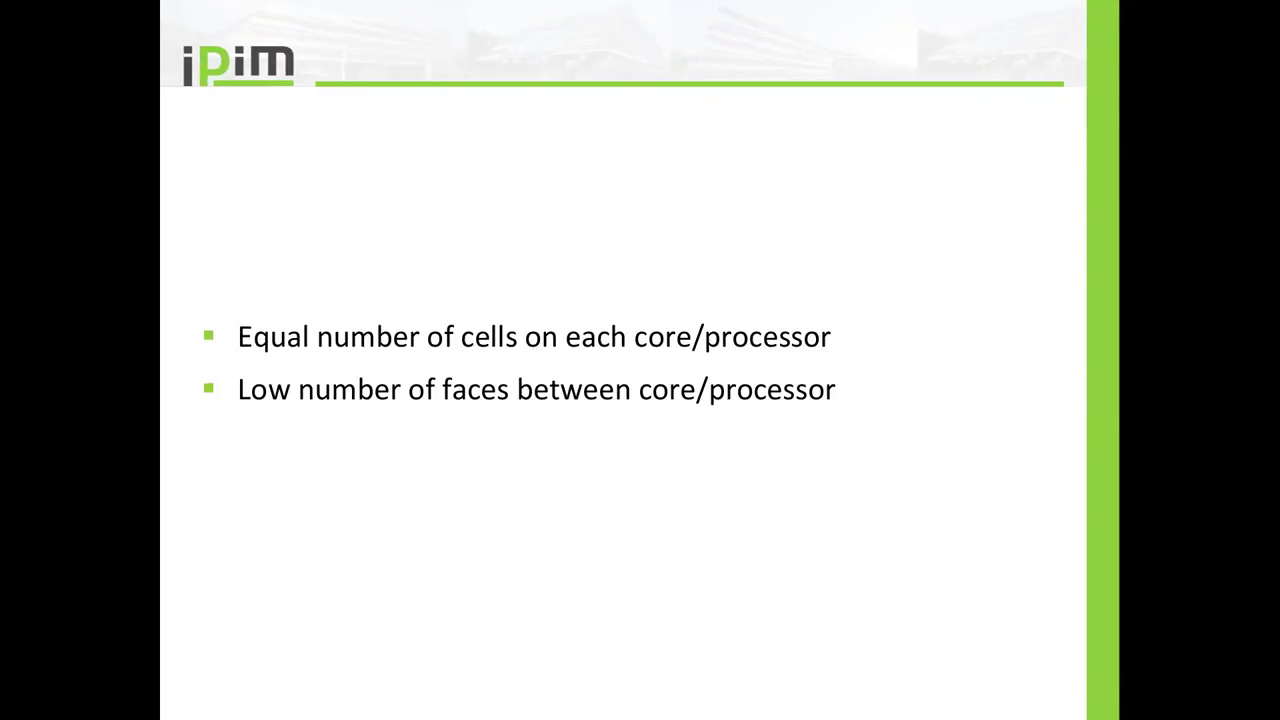
{"action": "key", "text": "Right"}
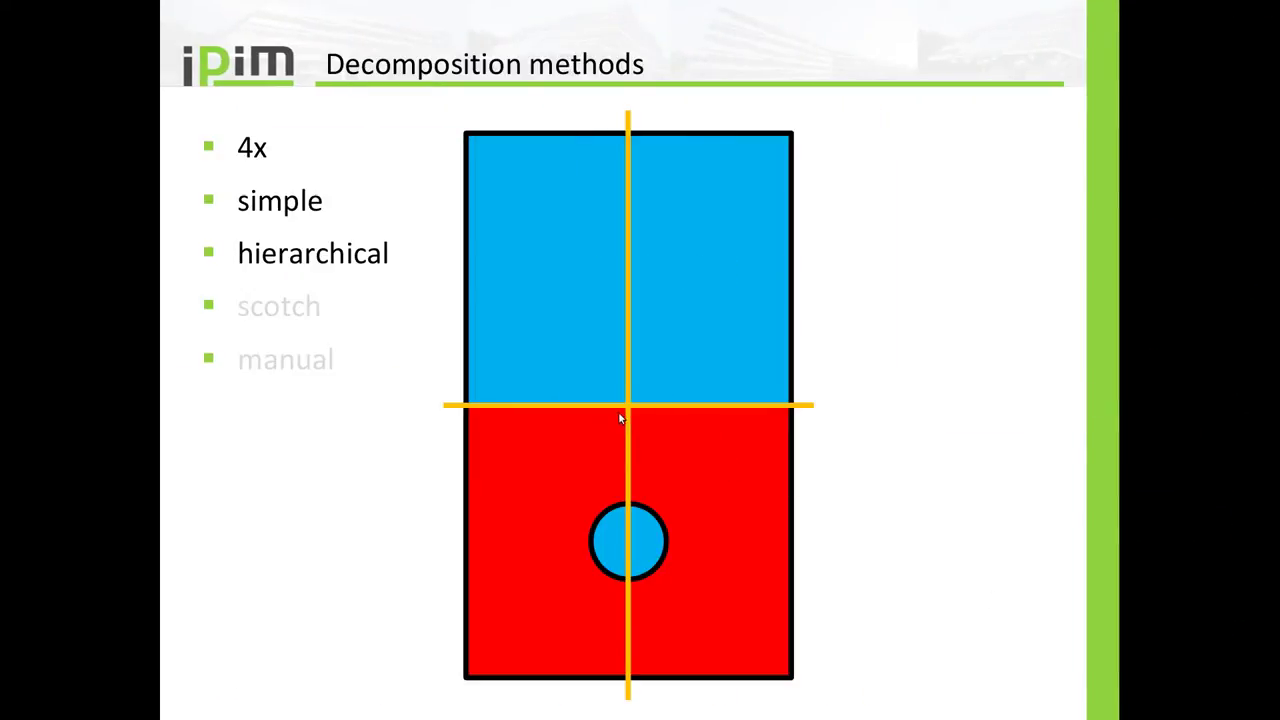
{"action": "key", "text": "alt+Tab"}
{"action": "key", "text": "alt+Tab"}
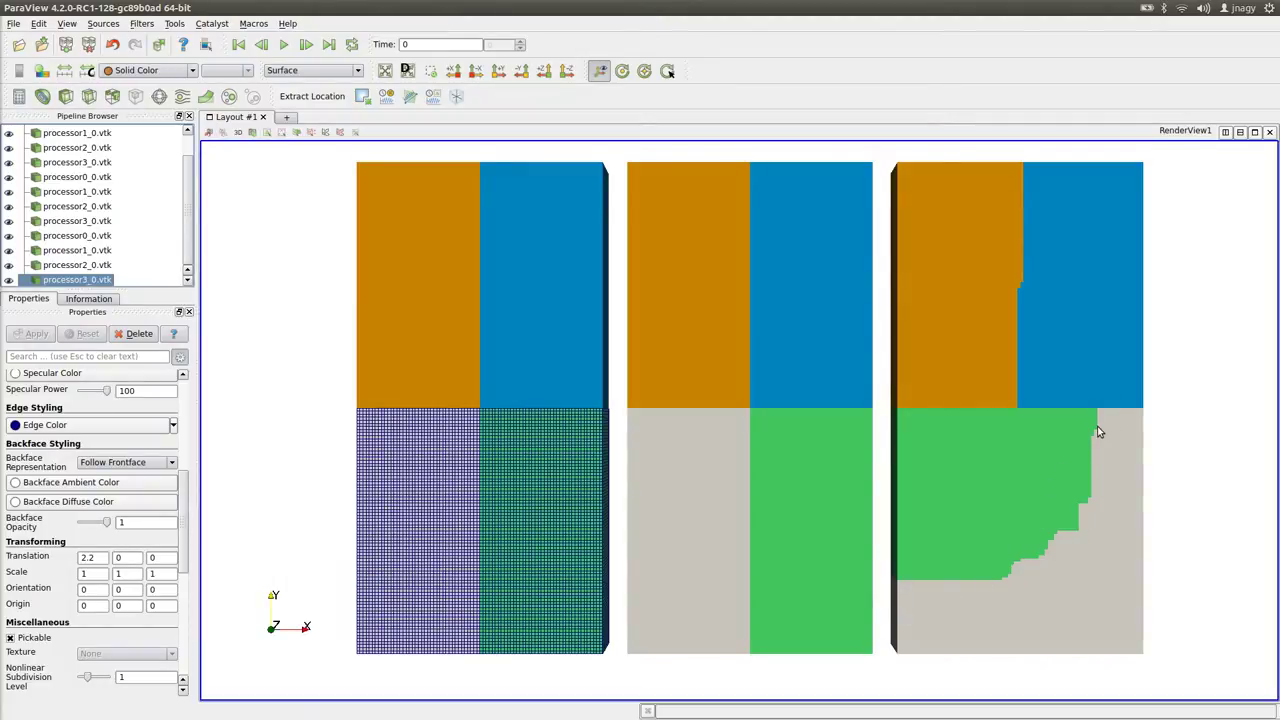
{"action": "key", "text": "alt+Tab"}
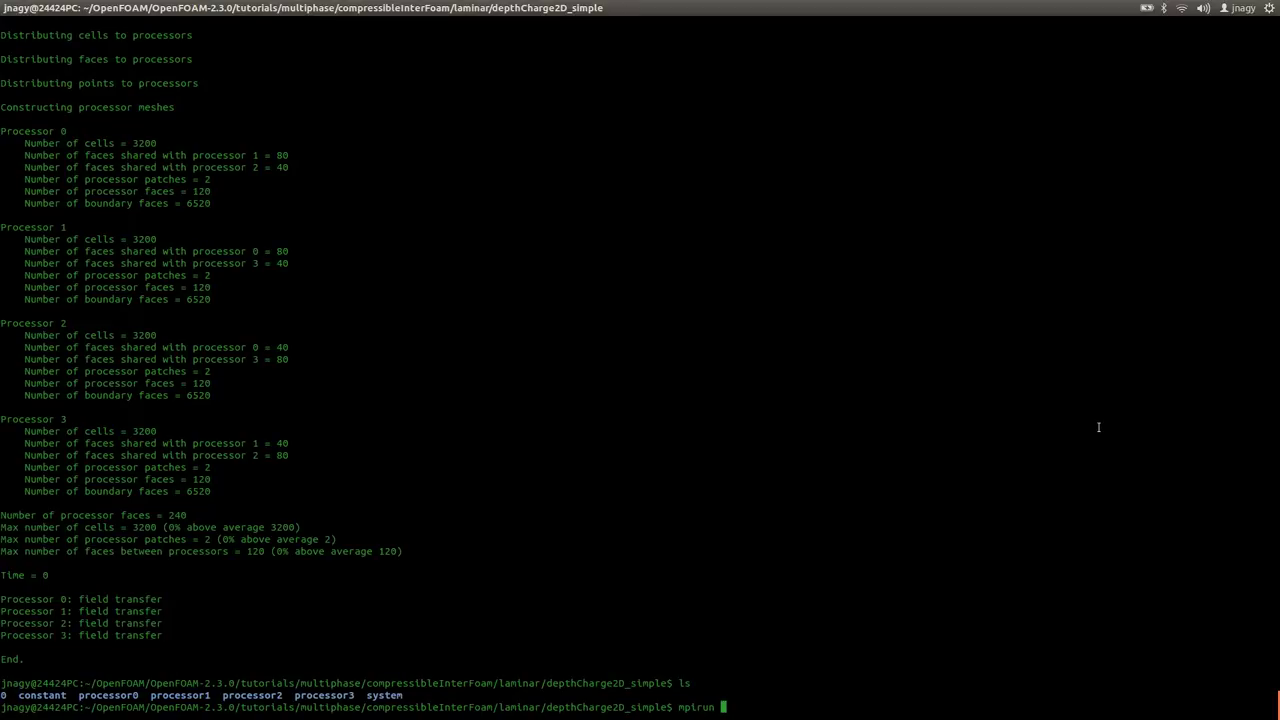
{"action": "type", "text": "-np 4"}
{"action": "type", "text": "ccompressibleInterFoam"}
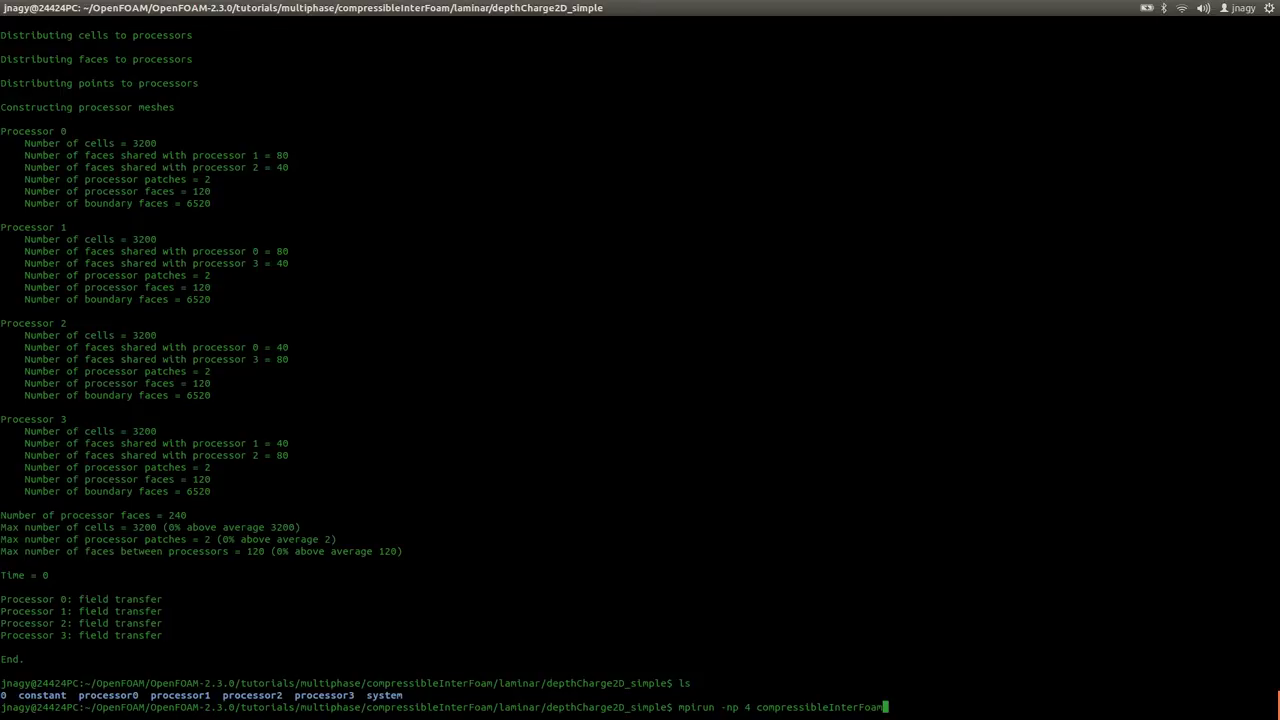
{"action": "type", "text": "-parallel"}
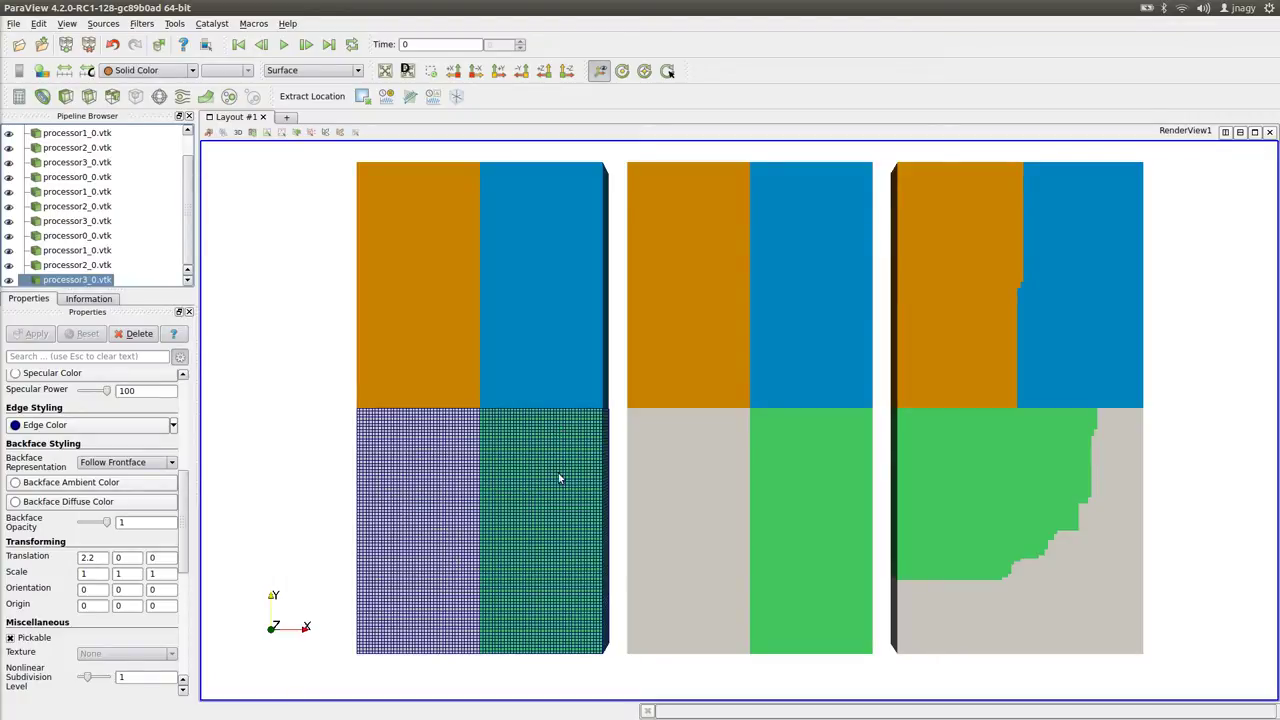
- Return to the terminal and extend the mpirun command so its output is redirected to log.compress
{"action": "key", "text": "alt+Tab"}
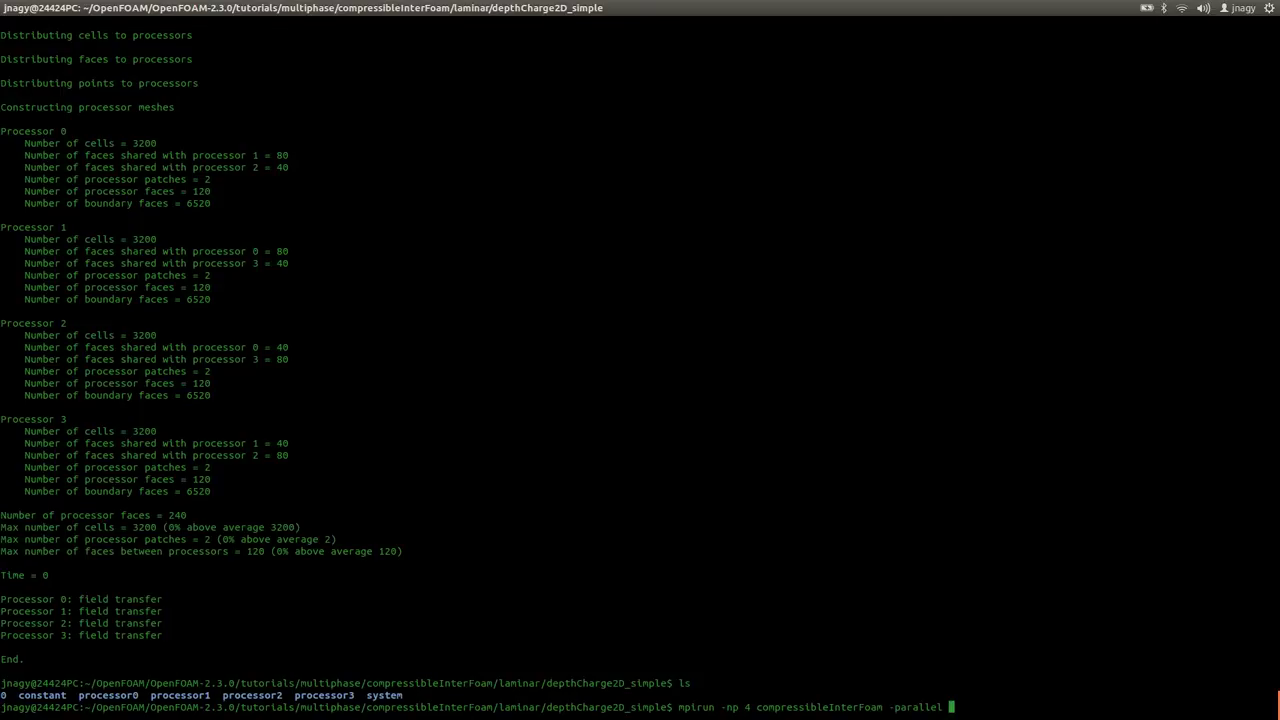
{"action": "type", "text": ">"}
{"action": "type", "text": " log."}
{"action": "type", "text": "log"}
{"action": "key", "text": "BackSpace"}
{"action": "key", "text": "BackSpace"}
{"action": "key", "text": "BackSpace"}
{"action": "type", "text": "compress"}
- Copy the unexecuted mpirun command into a new nano file named go, and save and close the file
{"action": "double_click", "coordinate": [954, 706]}
{"action": "left_click_drag", "start_coordinate": [678, 707], "coordinate": [1033, 708]}
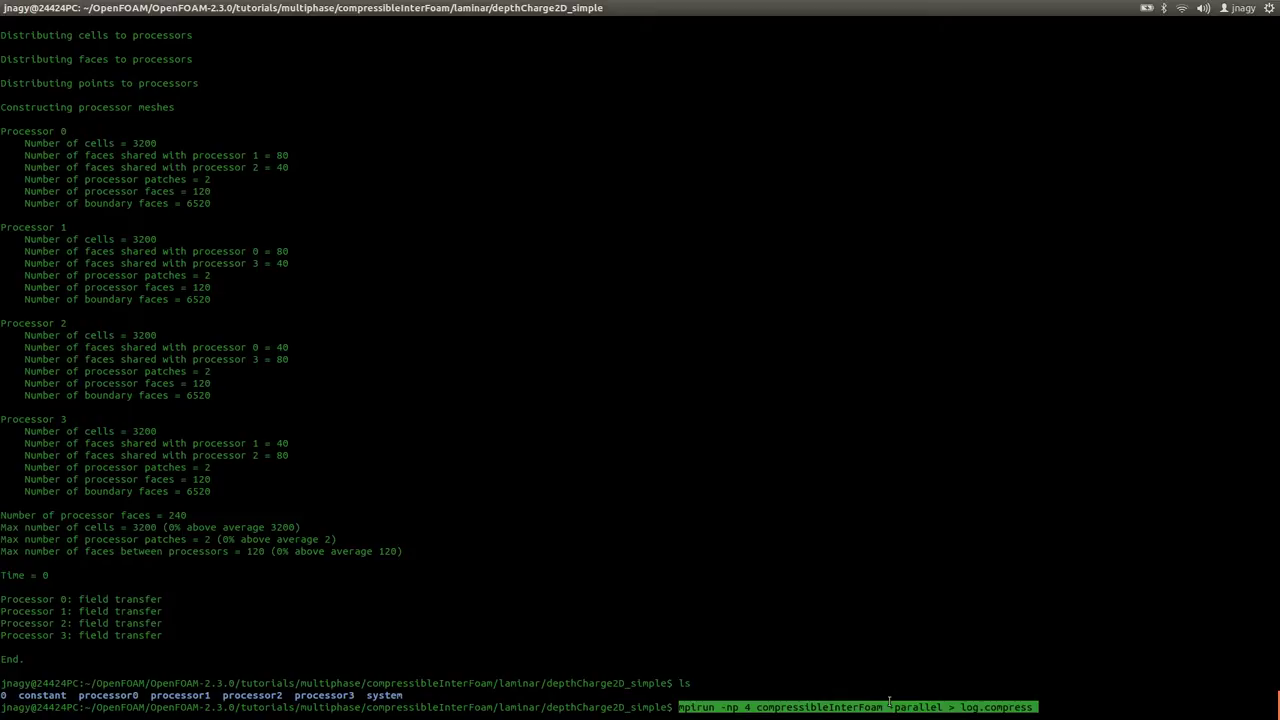
{"action": "key", "text": "ctrl+c"}
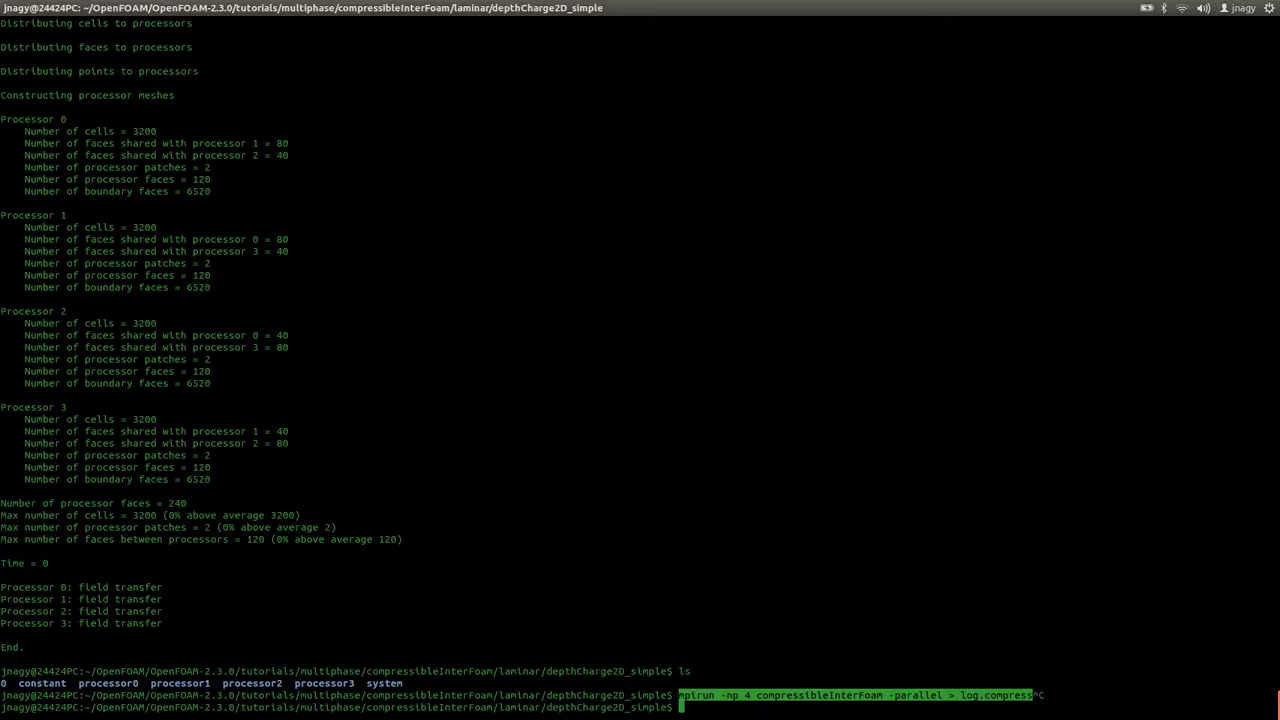
{"action": "type", "text": "nano go"}
{"action": "key", "text": "Return"}
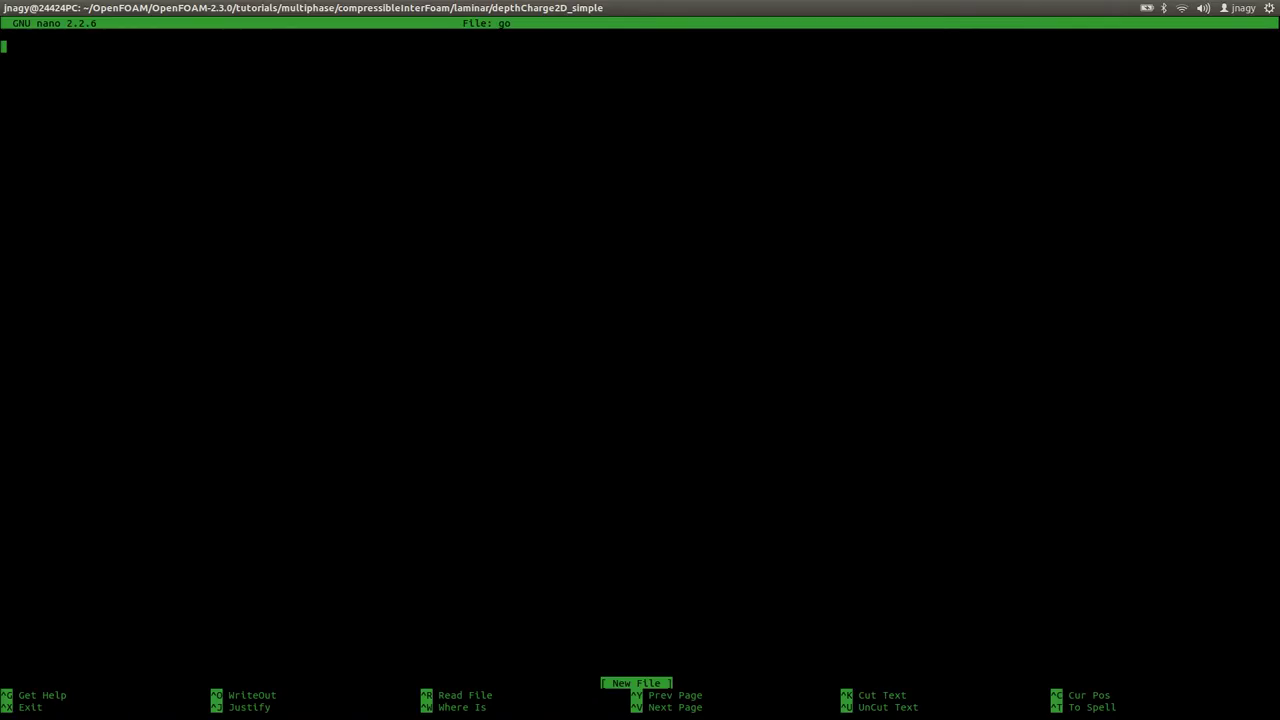
{"action": "middle_click", "coordinate": [505, 205]}
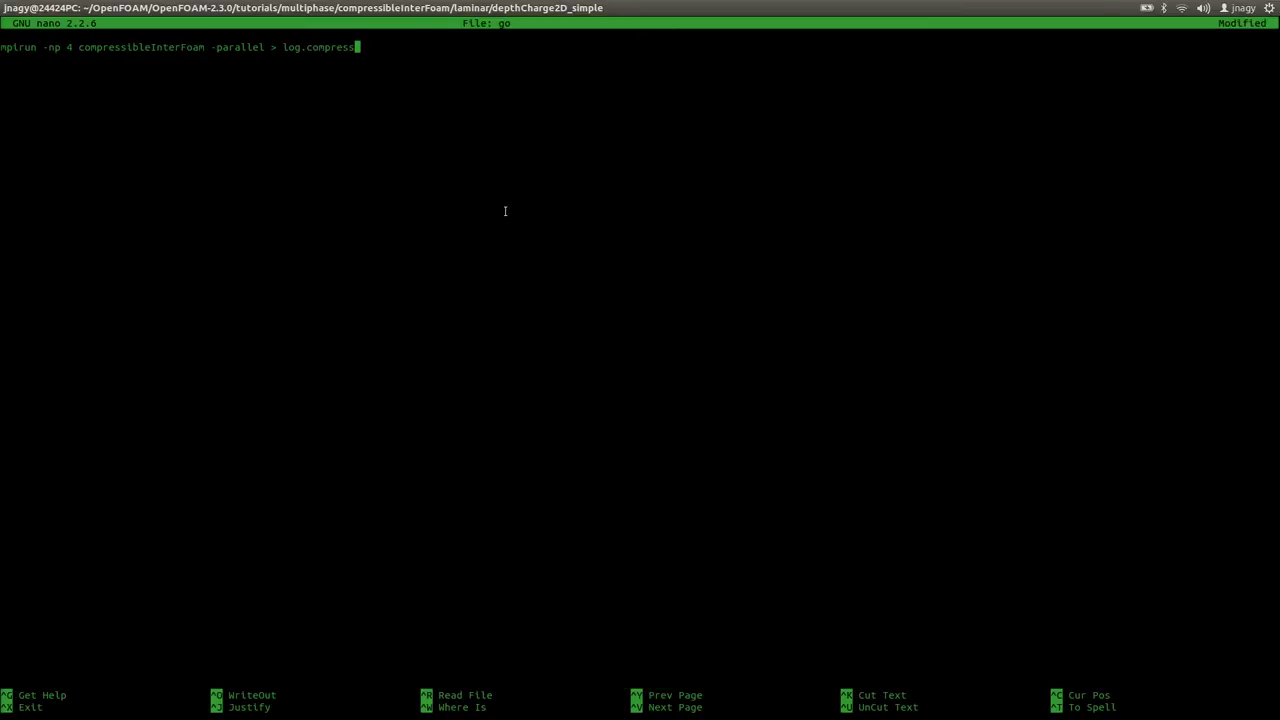
{"action": "key", "text": "ctrl+o"}
{"action": "key", "text": "Return"}
{"action": "key", "text": "ctrl+x"}
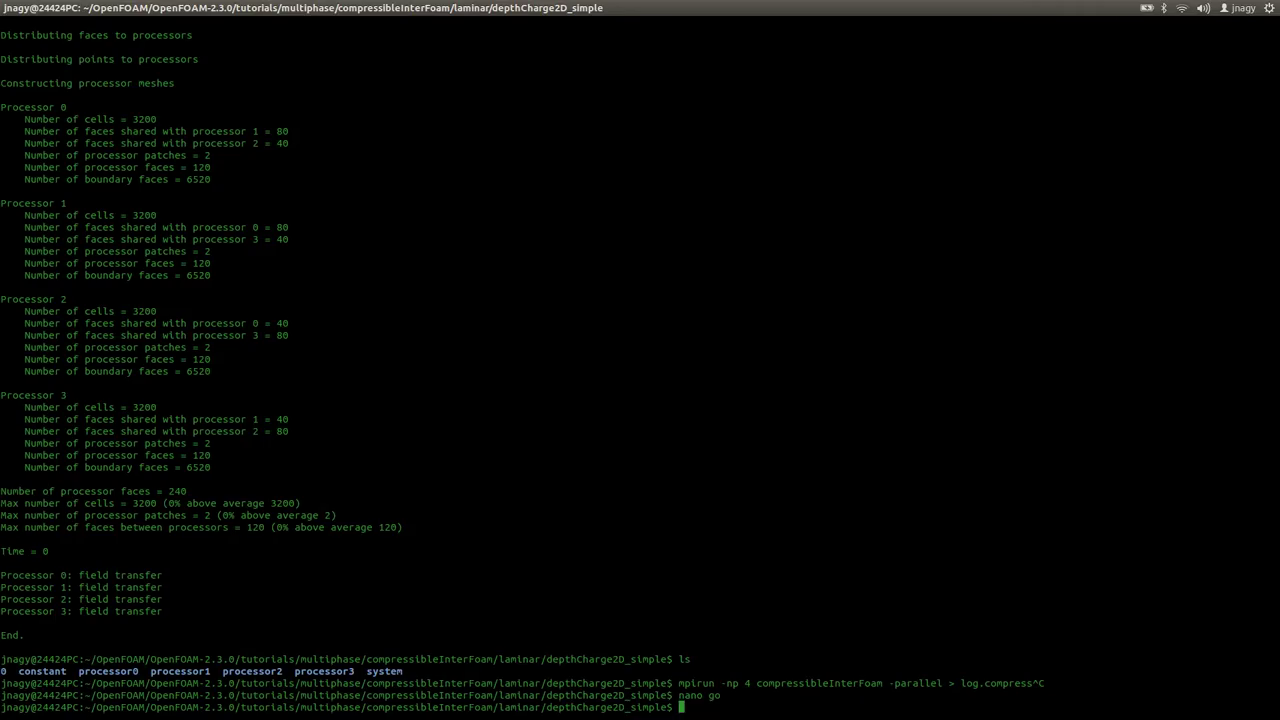
- List the case directory and reopen the go file in nano to check its contents
{"action": "type", "text": "ls"}
{"action": "key", "text": "Return"}
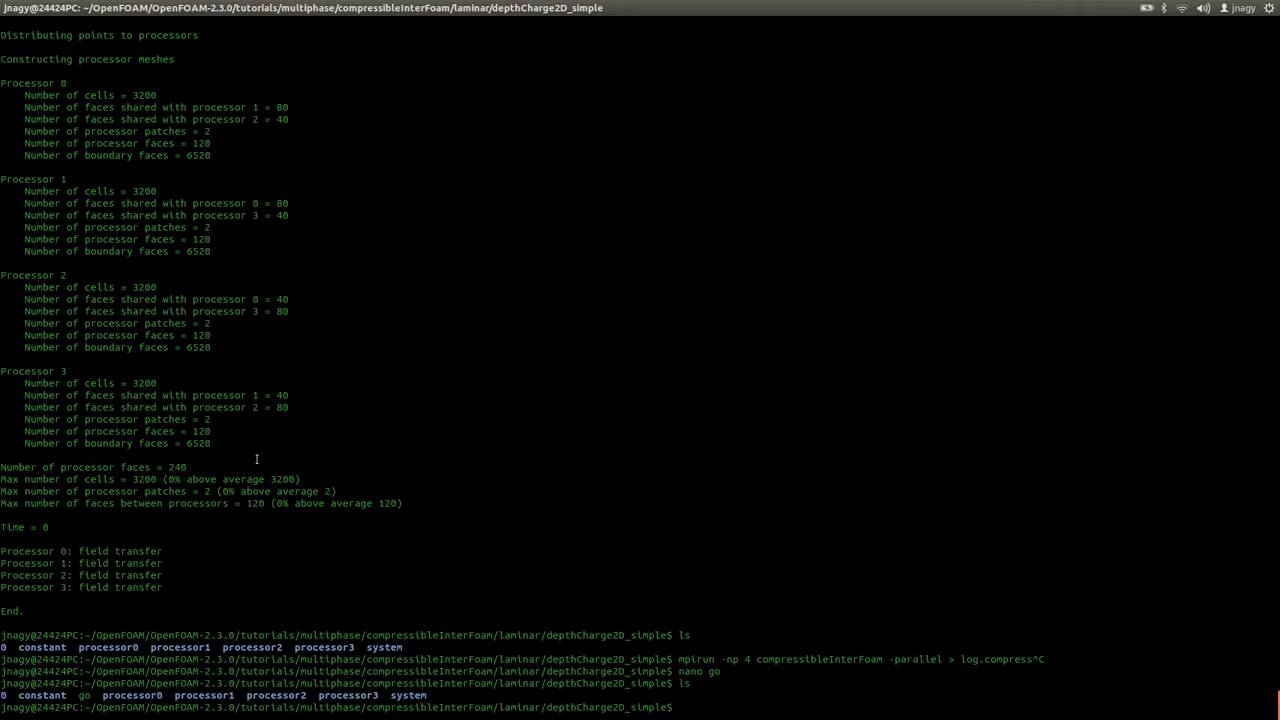
{"action": "double_click", "coordinate": [84, 695]}
{"action": "left_click", "coordinate": [600, 690]}
{"action": "type", "text": "nano go"}
{"action": "key", "text": "Return"}
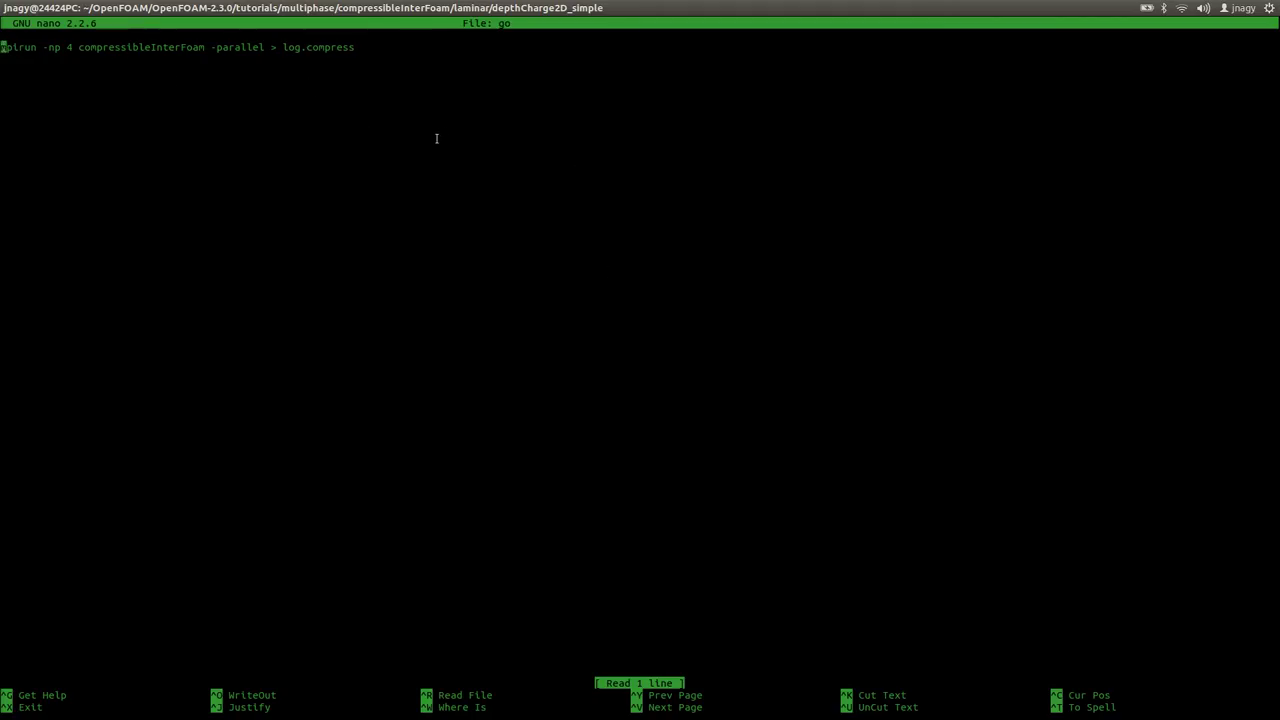
{"action": "key", "text": "ctrl+x"}
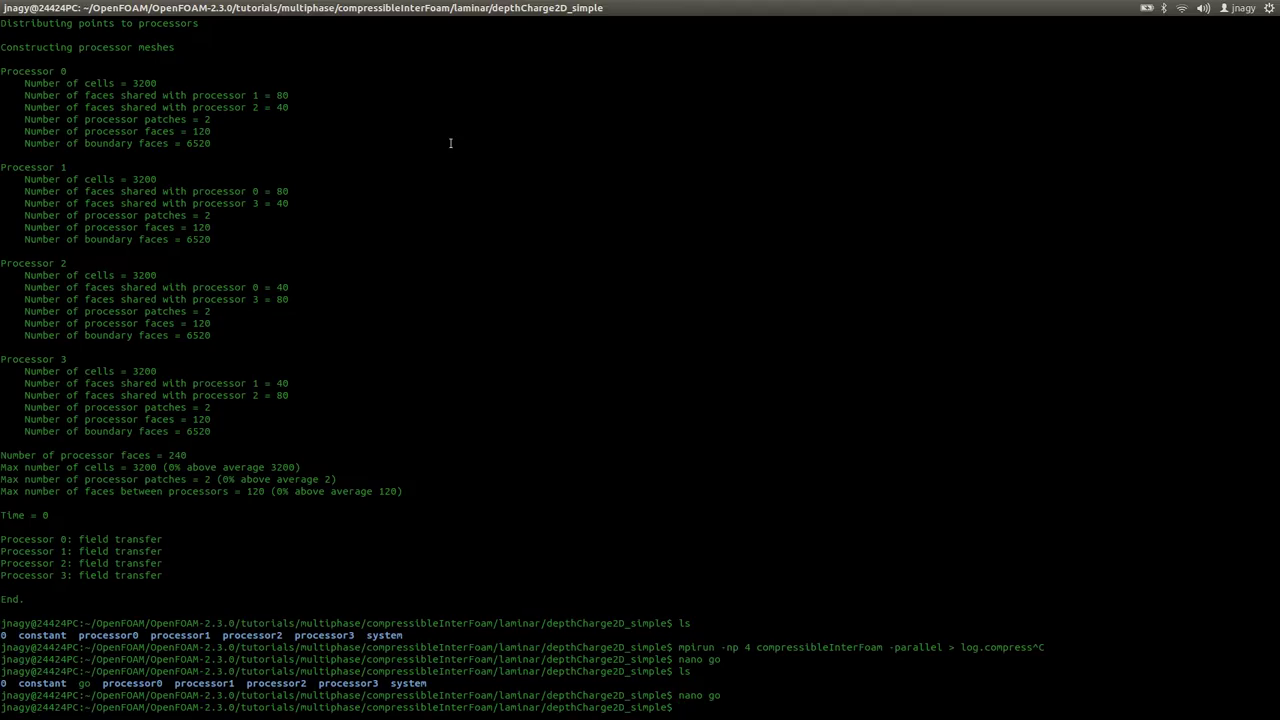
{"action": "type", "text": "ls"}
{"action": "key", "text": "Return"}
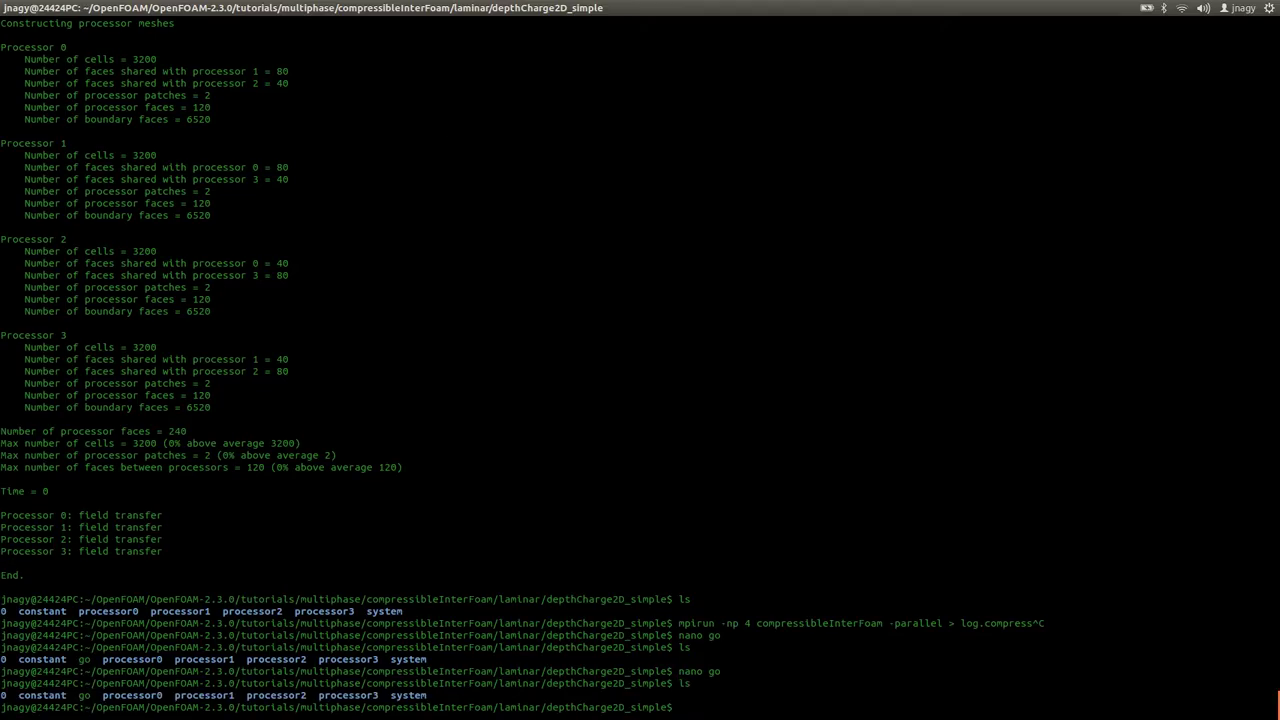
- Make the go script executable with chmod +x and list the case directory
{"action": "type", "text": "chmod +x go"}
{"action": "key", "text": "Return"}
{"action": "type", "text": "ls"}
{"action": "key", "text": "Return"}
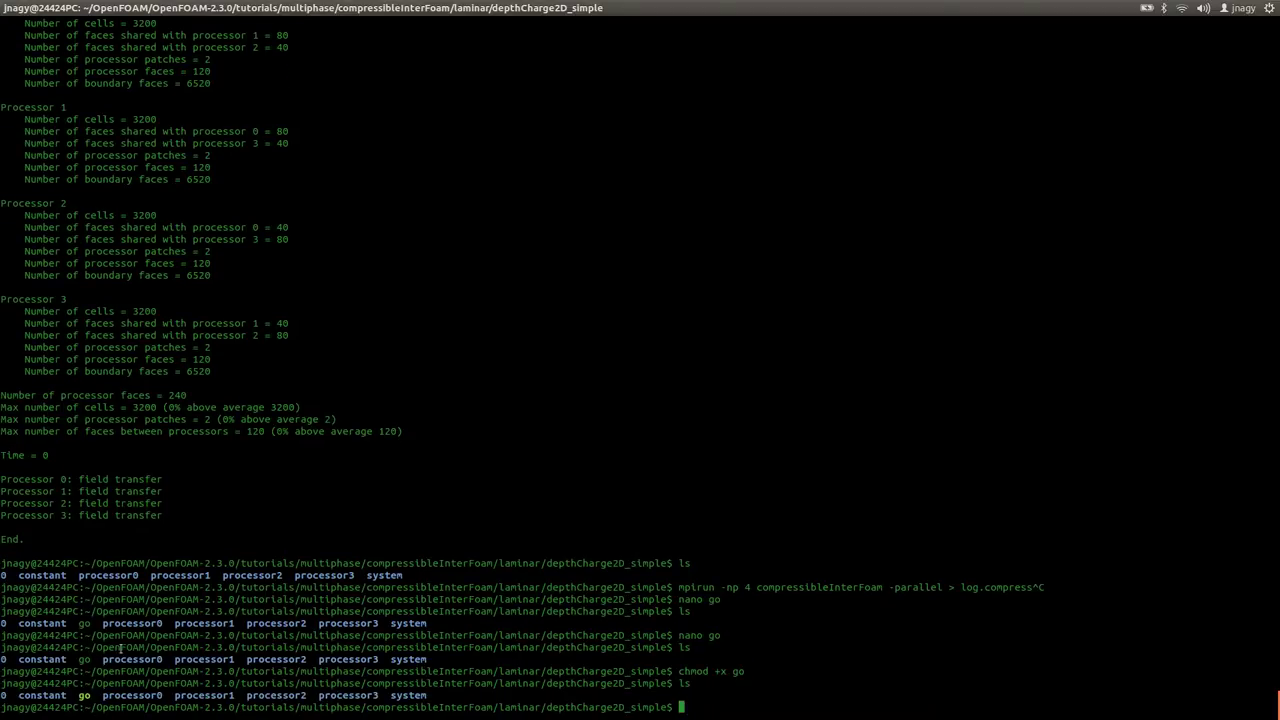
{"action": "double_click", "coordinate": [85, 695]}
{"action": "left_click", "coordinate": [432, 664]}
{"action": "type", "text": "/ho"}
{"action": "key", "text": "Tab"}
{"action": "key", "text": "Tab"}
{"action": "type", "text": "Op"}
{"action": "key", "text": "Tab"}
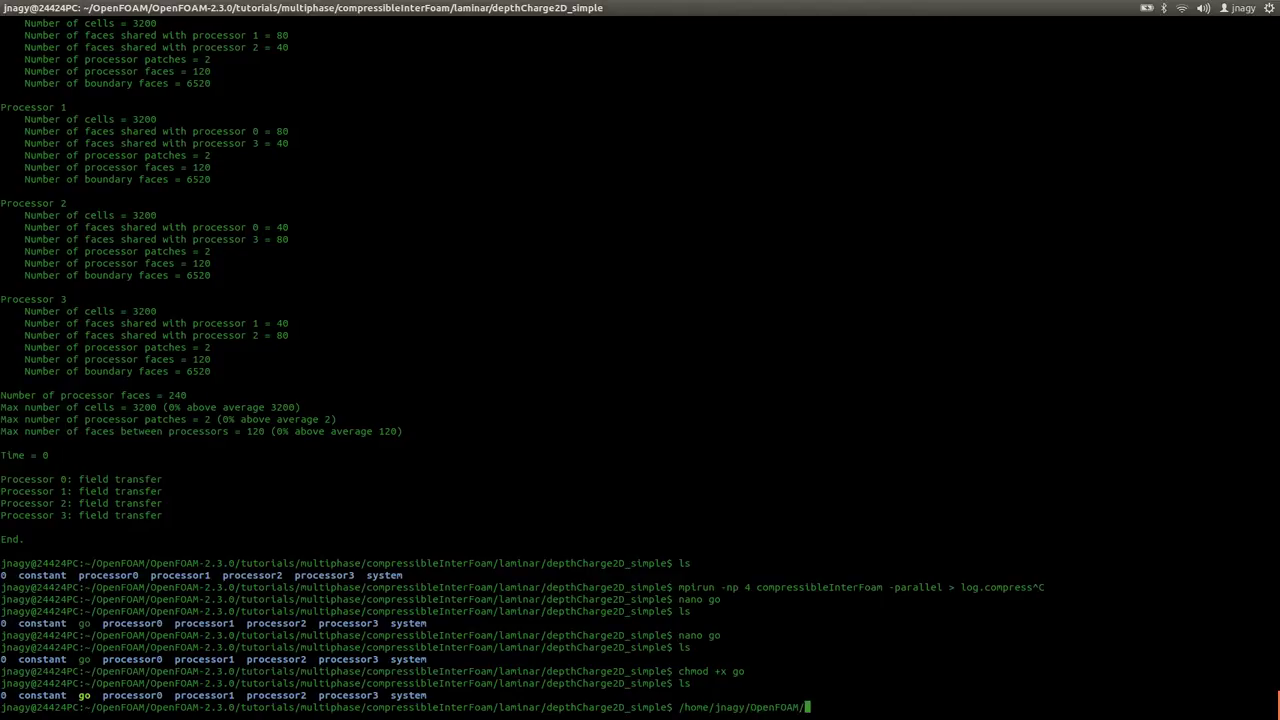
{"action": "type", "text": "Op"}
{"action": "key", "text": "Tab"}
{"action": "type", "text": "tu"}
{"action": "key", "text": "Tab"}
{"action": "type", "text": "mu"}
{"action": "key", "text": "Tab"}
{"action": "type", "text": "l"}
{"action": "key", "text": "Tab"}
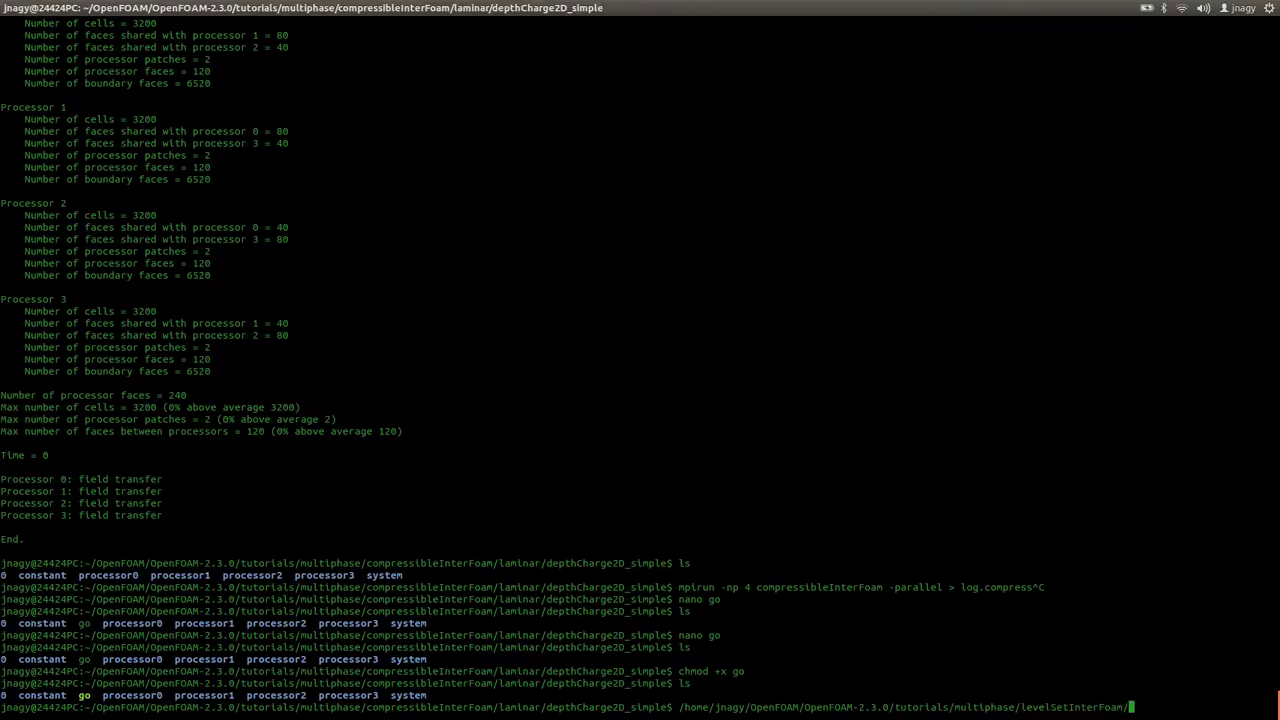
{"action": "type", "text": "de"}
{"action": "type", "text": "p"}
{"action": "key", "text": "BackSpace"}
{"action": "key", "text": "BackSpace"}
{"action": "key", "text": "BackSpace"}
{"action": "key", "text": "BackSpace"}
{"action": "key", "text": "BackSpace"}
{"action": "key", "text": "BackSpace"}
{"action": "key", "text": "BackSpace"}
{"action": "key", "text": "BackSpace"}
{"action": "key", "text": "BackSpace"}
{"action": "key", "text": "BackSpace"}
{"action": "key", "text": "BackSpace"}
{"action": "key", "text": "BackSpace"}
{"action": "key", "text": "BackSpace"}
{"action": "key", "text": "BackSpace"}
{"action": "key", "text": "BackSpace"}
{"action": "key", "text": "BackSpace"}
{"action": "key", "text": "BackSpace"}
{"action": "key", "text": "BackSpace"}
{"action": "key", "text": "BackSpace"}
{"action": "key", "text": "BackSpace"}
{"action": "key", "text": "BackSpace"}
{"action": "type", "text": "co"}
{"action": "key", "text": "Tab"}
{"action": "type", "text": "InterF"}
{"action": "key", "text": "Tab"}
{"action": "type", "text": "l"}
{"action": "key", "text": "Tab"}
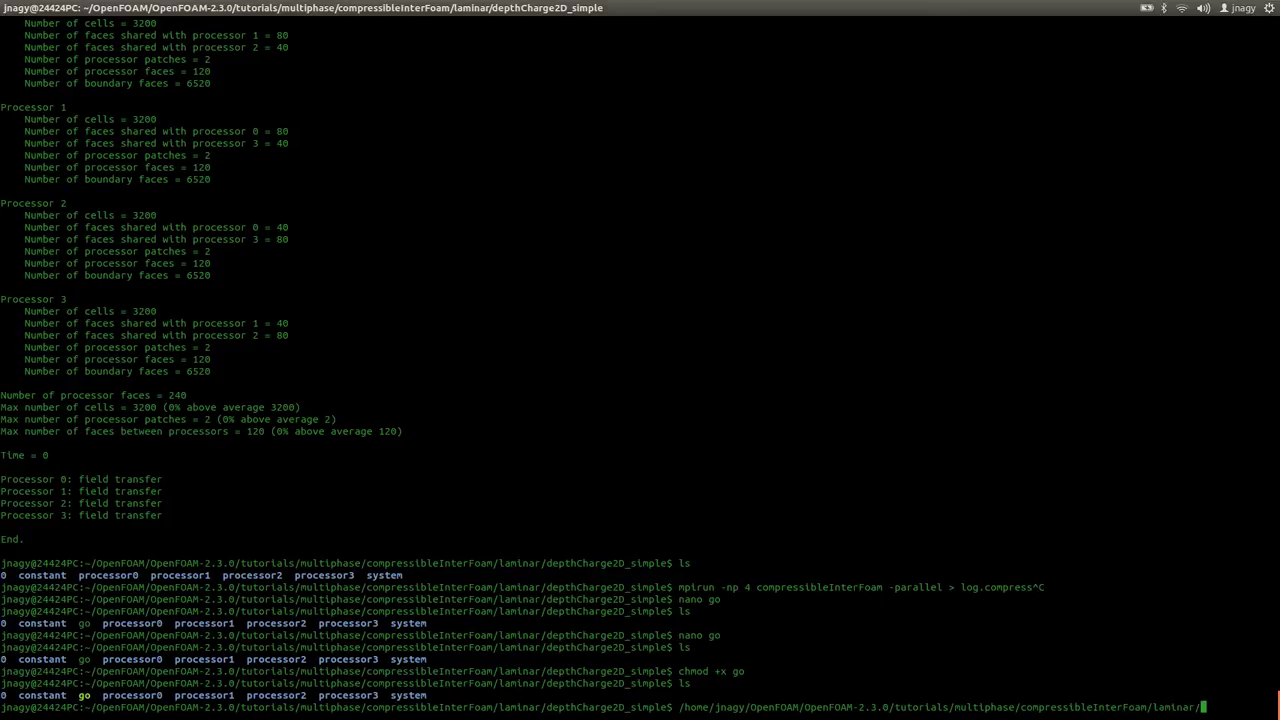
{"action": "type", "text": "de"}
{"action": "key", "text": "Tab"}
{"action": "type", "text": "2"}
{"action": "key", "text": "Tab"}
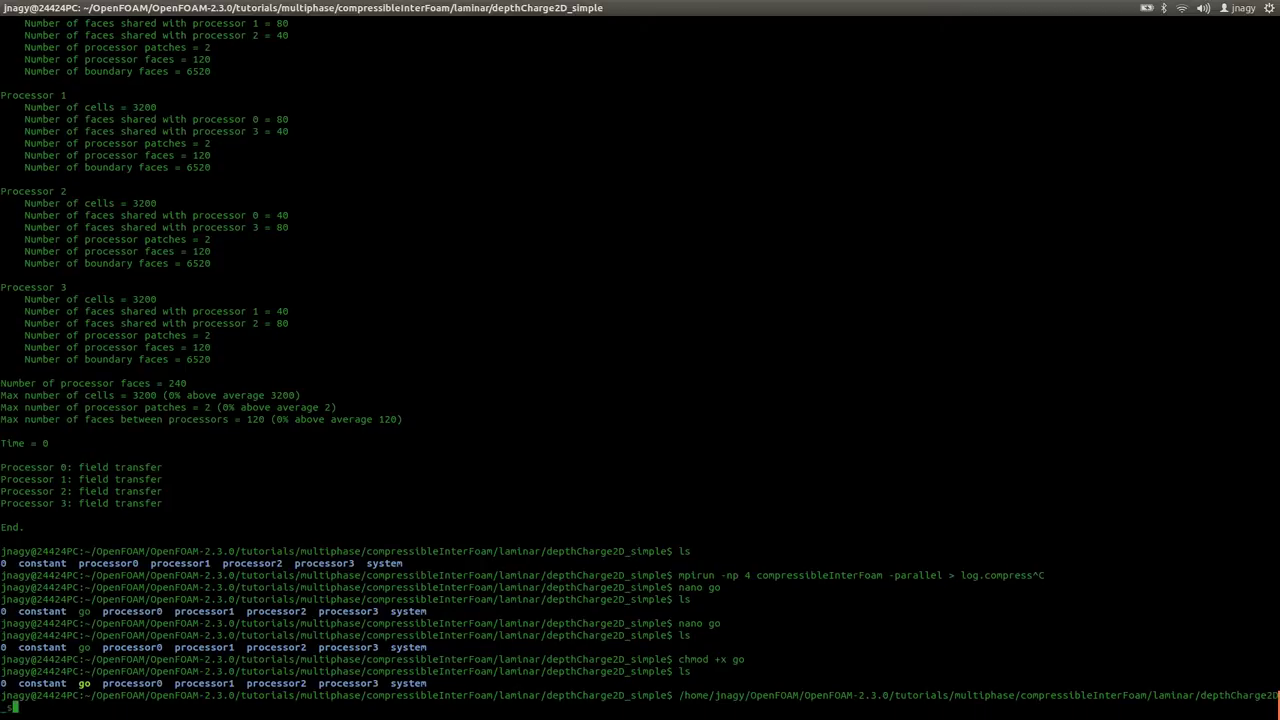
{"action": "type", "text": "go"}
{"action": "key", "text": "ctrl+c"}
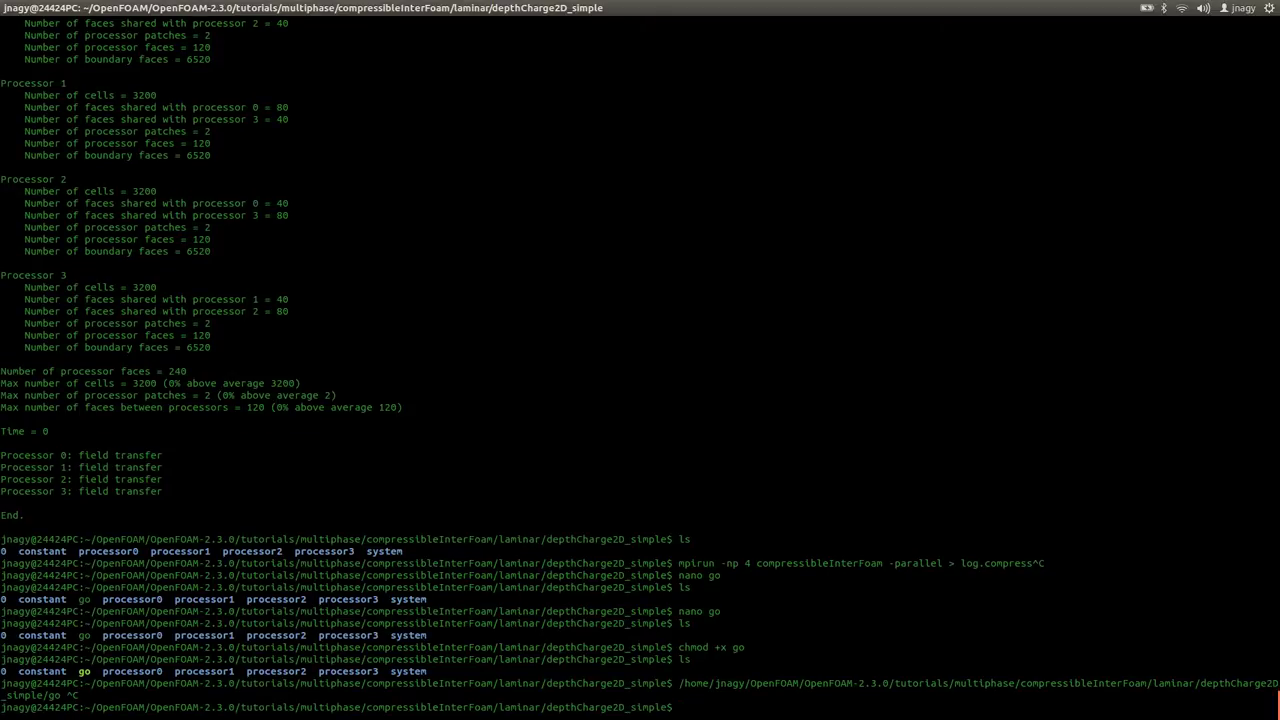
- Run the go script in the background with ./go & and list the case directory
{"action": "type", "text": "./go"}
{"action": "mouse_move", "coordinate": [668, 707]}
{"action": "left_mouse_down"}
{"action": "mouse_move", "coordinate": [546, 707]}
{"action": "mouse_move", "coordinate": [668, 707]}
{"action": "left_mouse_up"}
{"action": "type", "text": "&"}
{"action": "key", "text": "Return"}
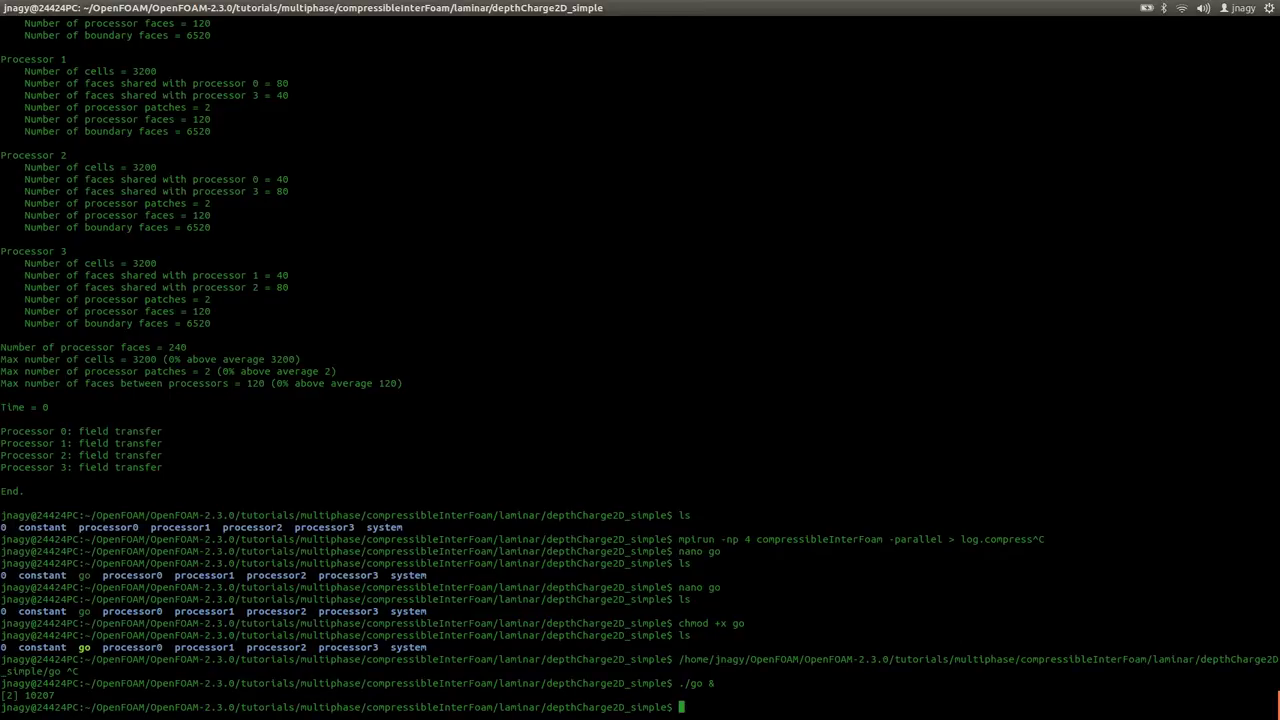
{"action": "type", "text": "ls"}
{"action": "key", "text": "Return"}
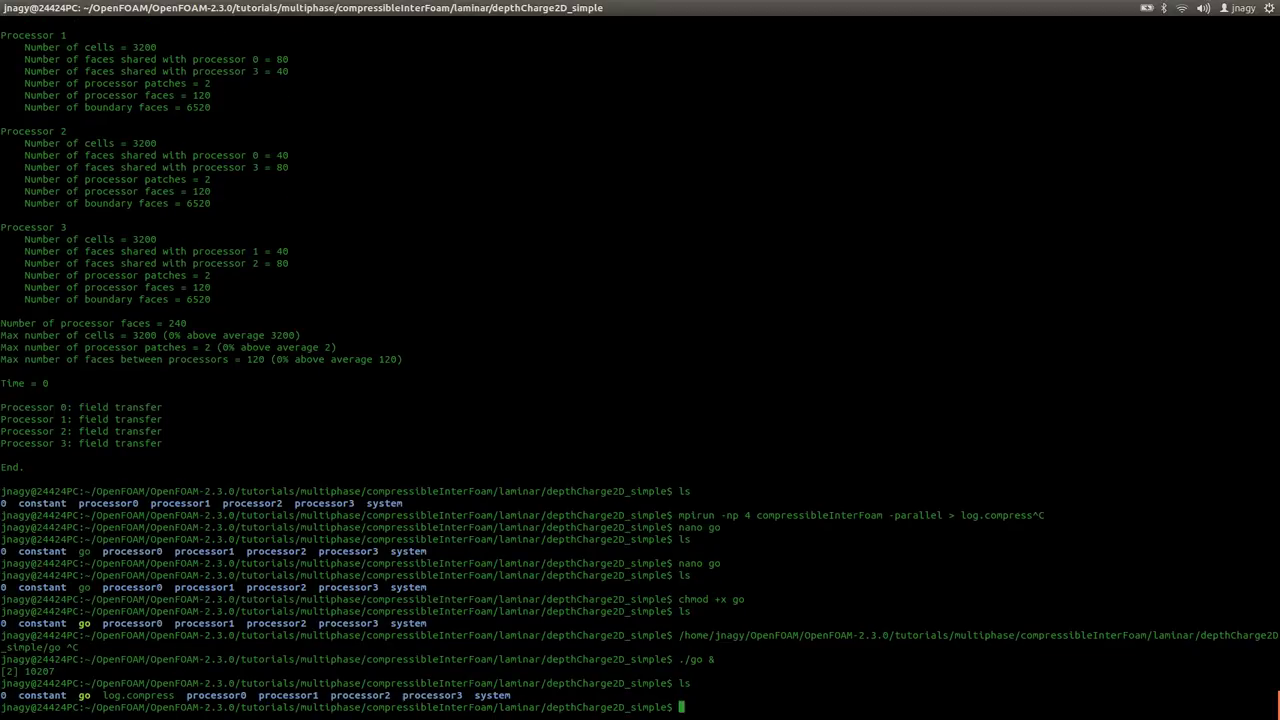
- Open log.compress in gedit as a background process and look through the solver's time-step output
{"action": "double_click", "coordinate": [143, 697]}
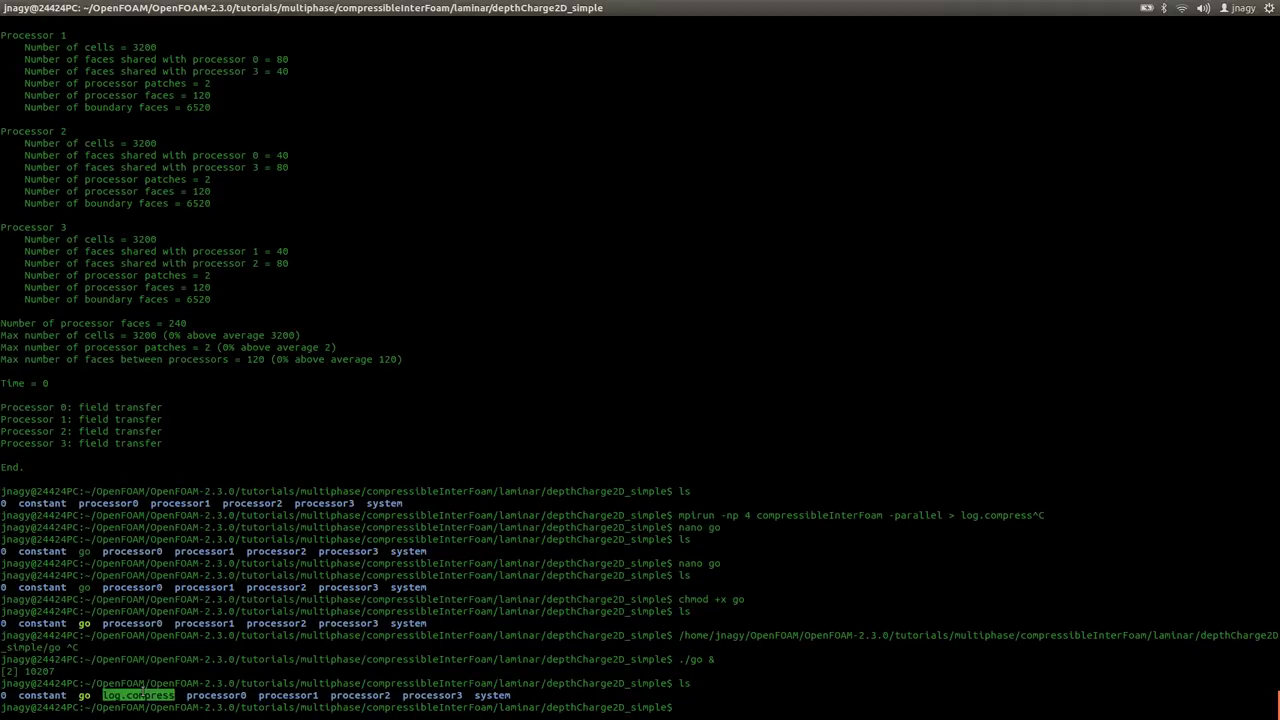
{"action": "left_click", "coordinate": [380, 634]}
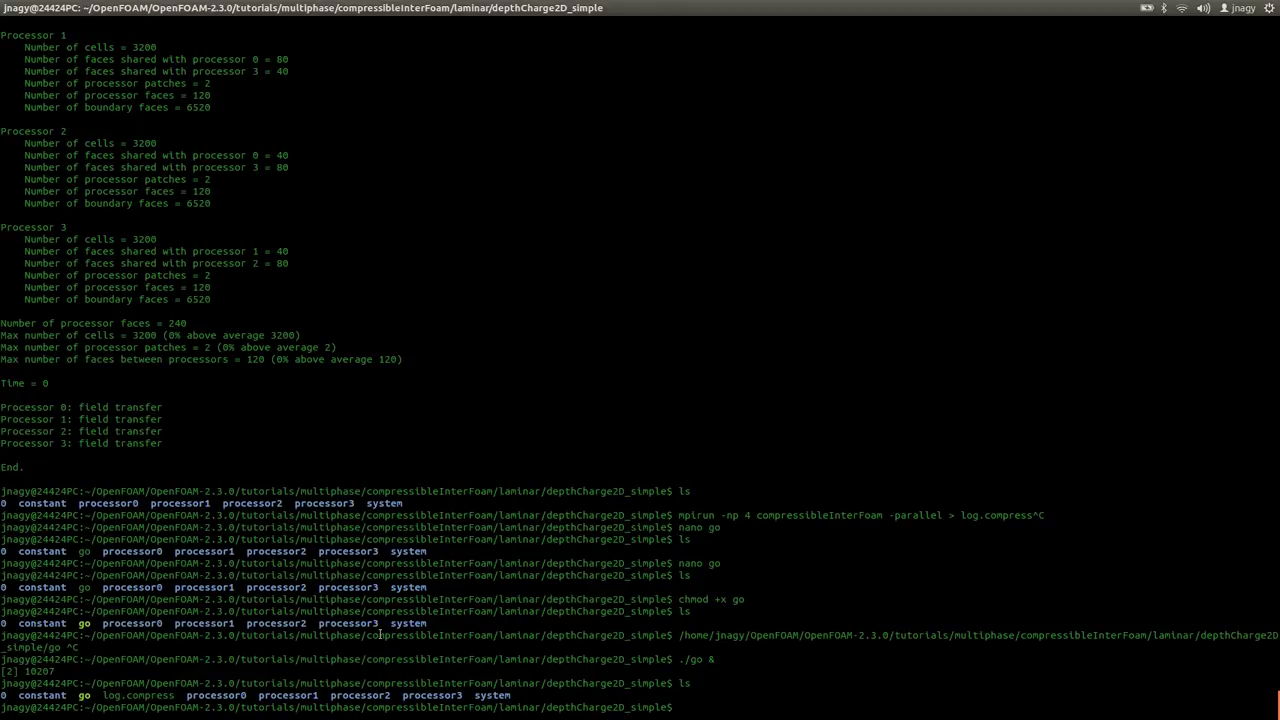
{"action": "type", "text": "gedit lo"}
{"action": "middle_click", "coordinate": [380, 635]}
{"action": "type", "text": "&"}
{"action": "key", "text": "Return"}
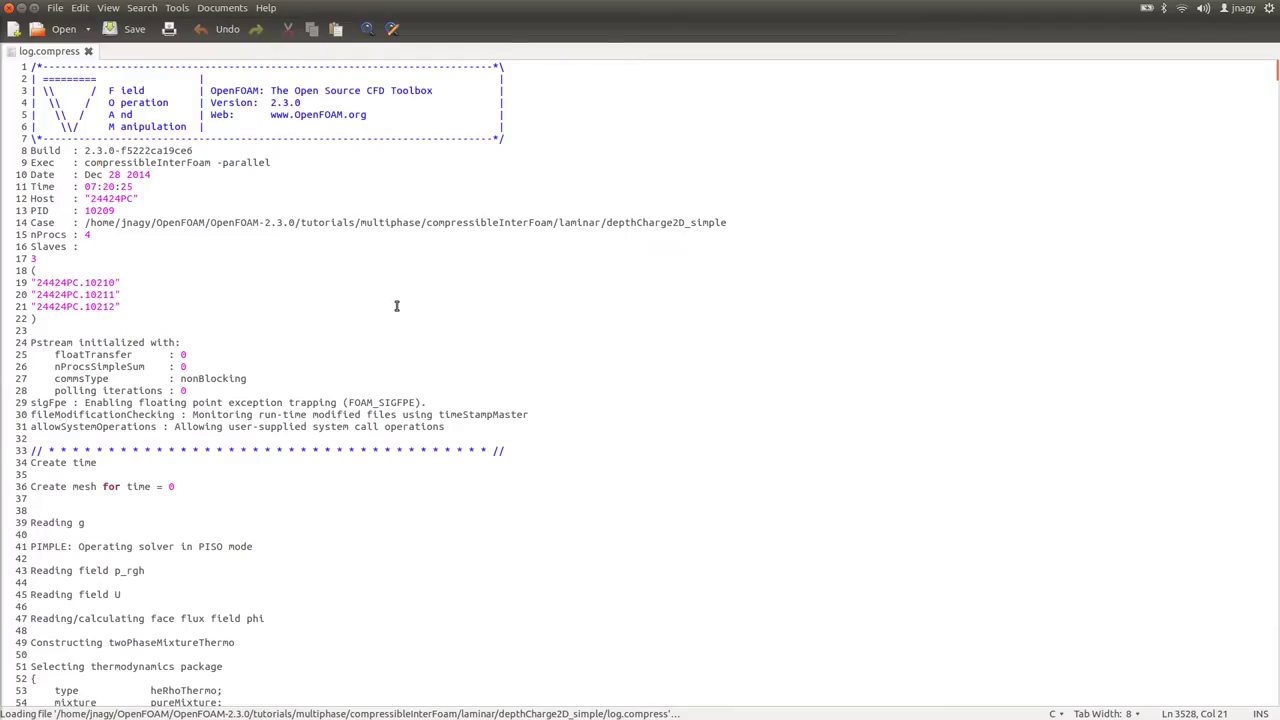
{"action": "scroll", "coordinate": [375, 350], "scroll_direction": "up", "scroll_amount": 8}
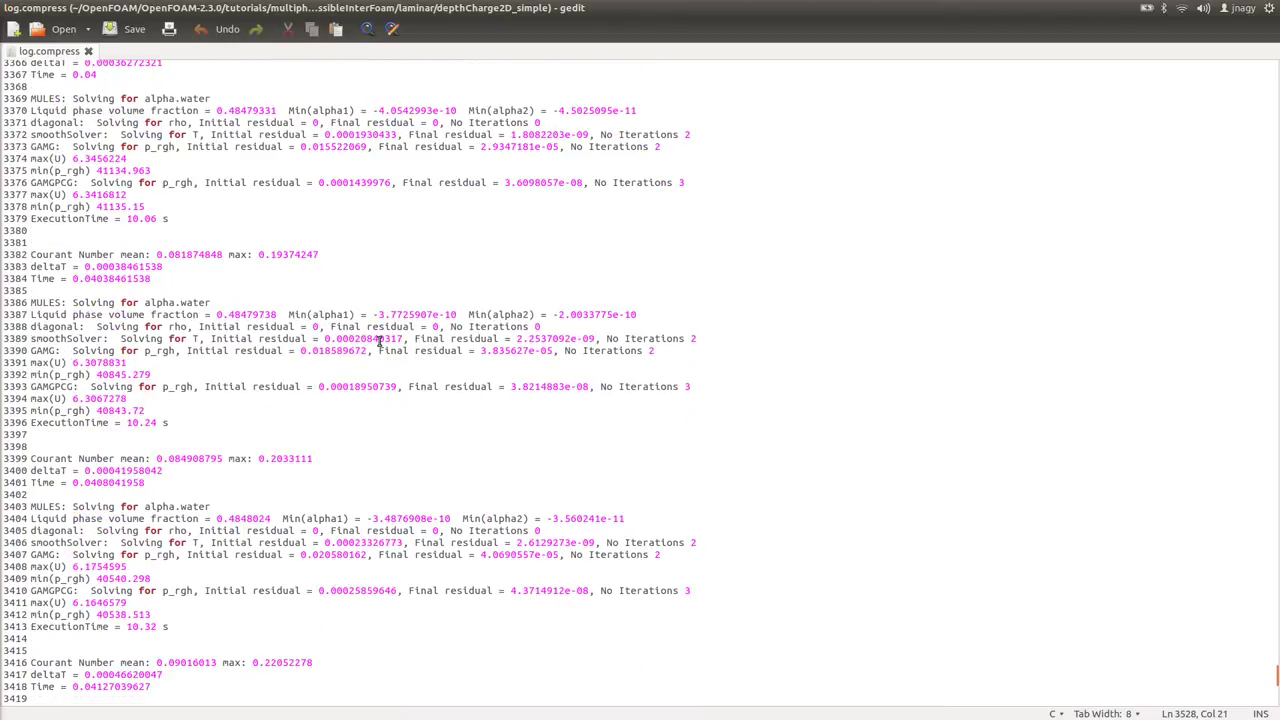
{"action": "scroll", "coordinate": [378, 343], "scroll_direction": "up", "scroll_amount": 10}
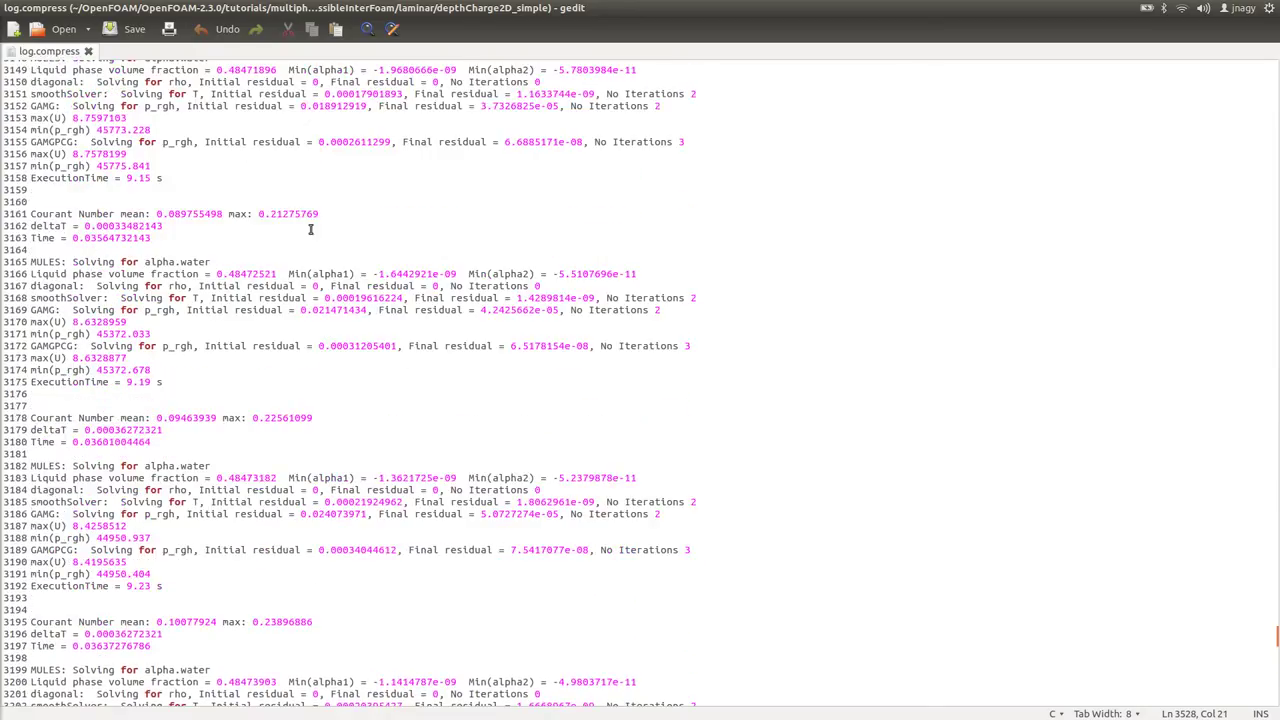
- Review the end of log.compress, then return to the terminal and list the case directory with ls
{"action": "scroll", "coordinate": [310, 229], "scroll_direction": "up", "scroll_amount": 6}
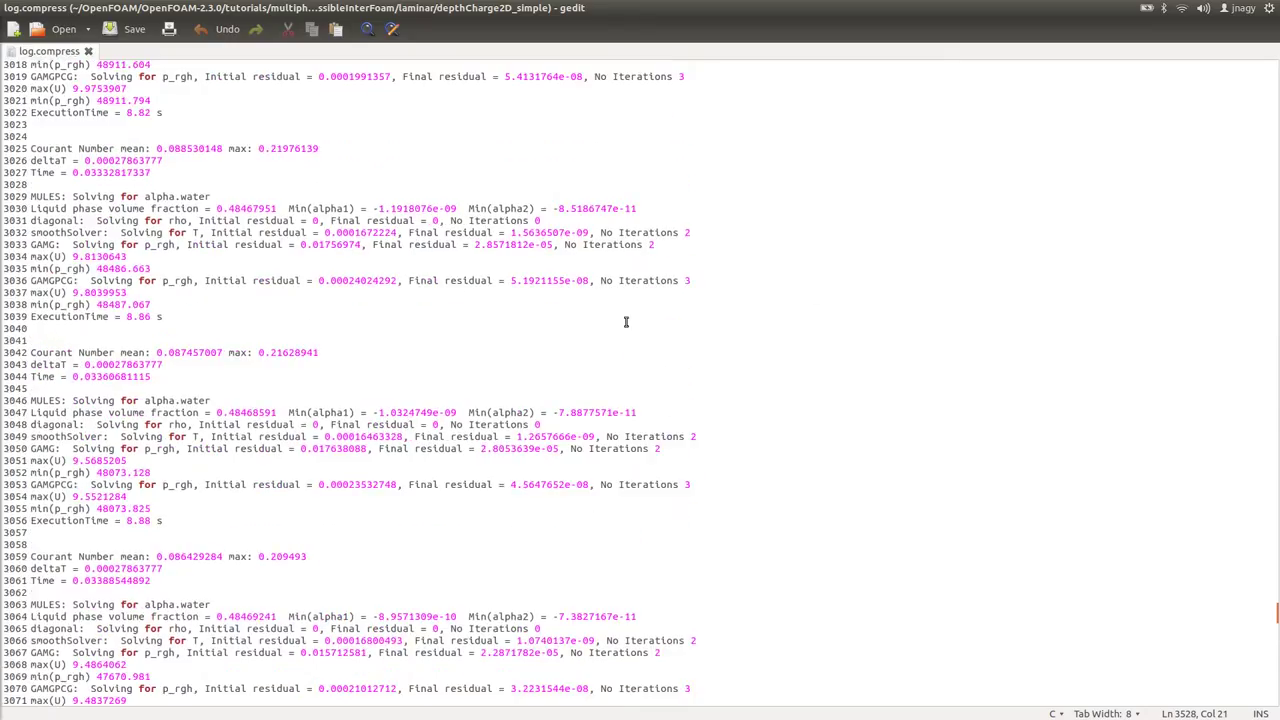
{"action": "left_click_drag", "start_coordinate": [1270, 510], "coordinate": [1269, 662]}
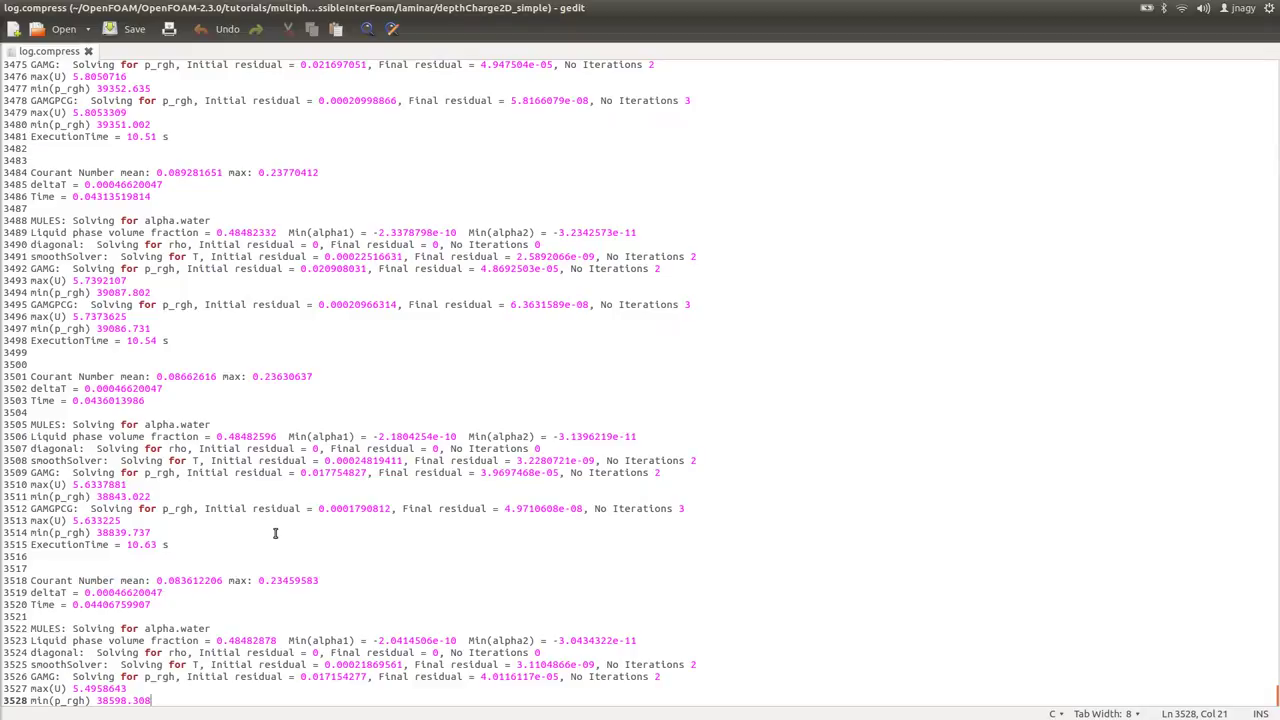
{"action": "key", "text": "alt+Tab"}
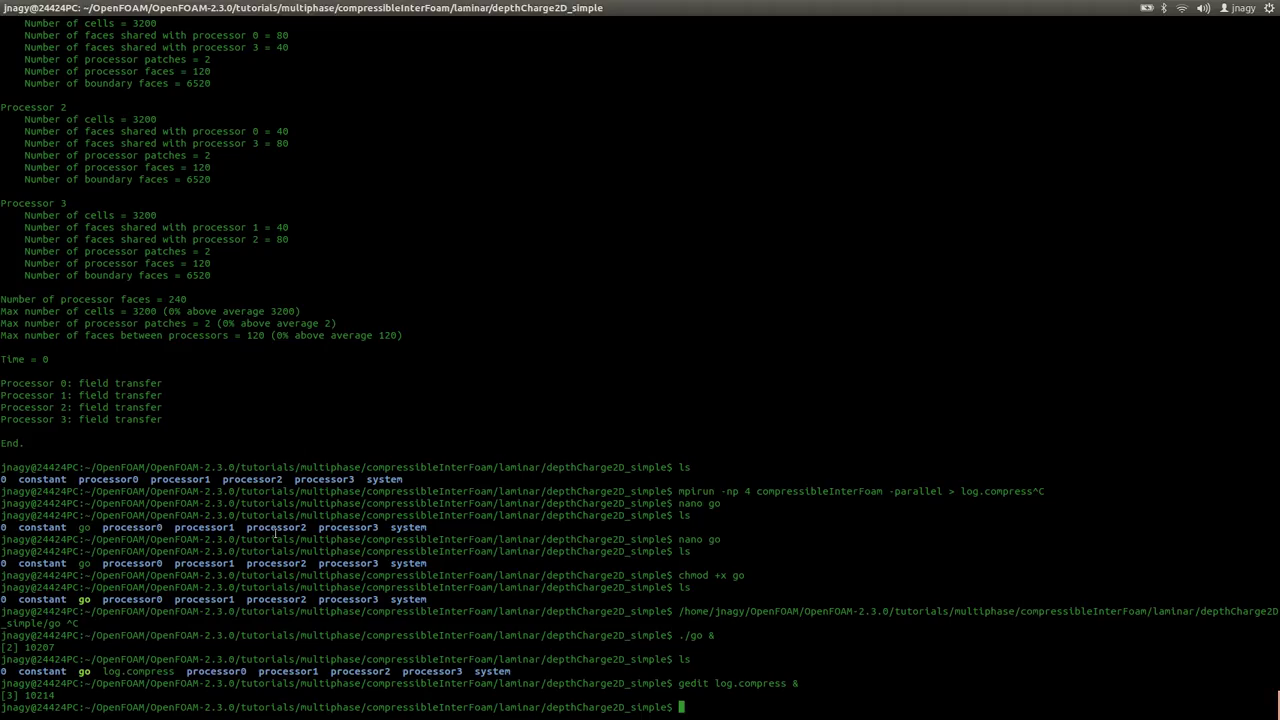
{"action": "key", "text": "Return"}
{"action": "key", "text": "Return"}
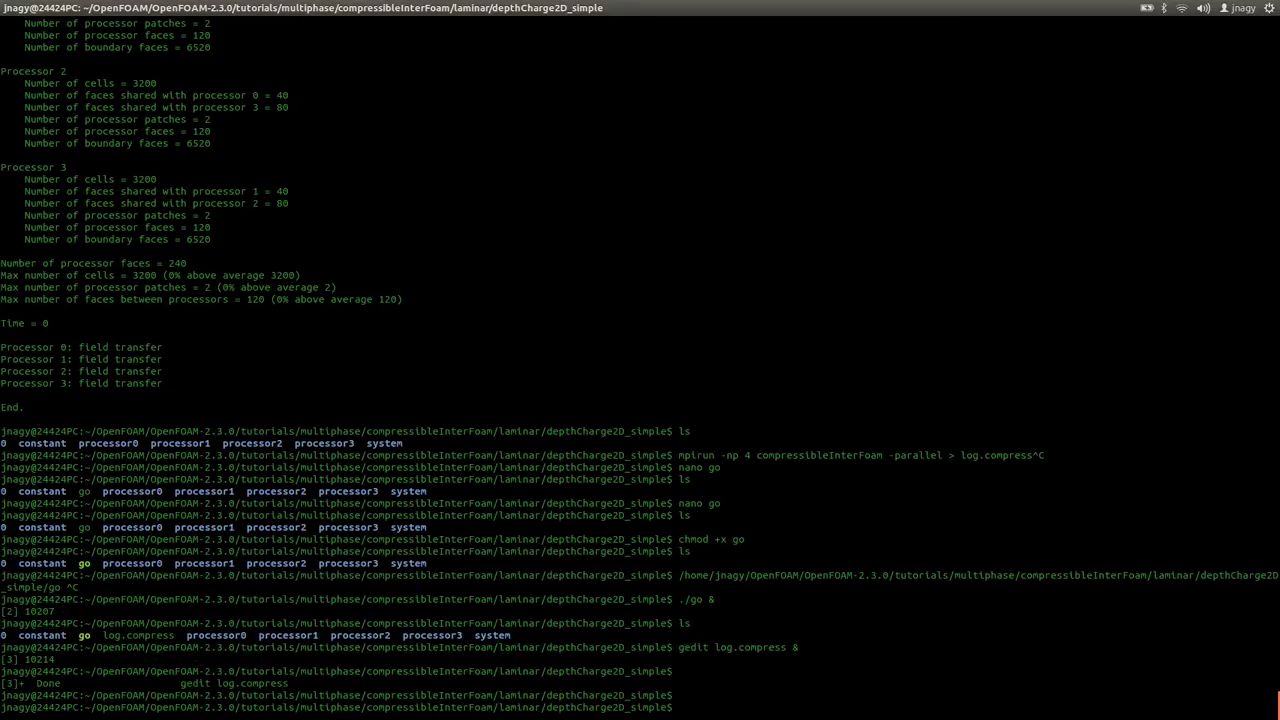
{"action": "type", "text": "ls"}
{"action": "key", "text": "Return"}
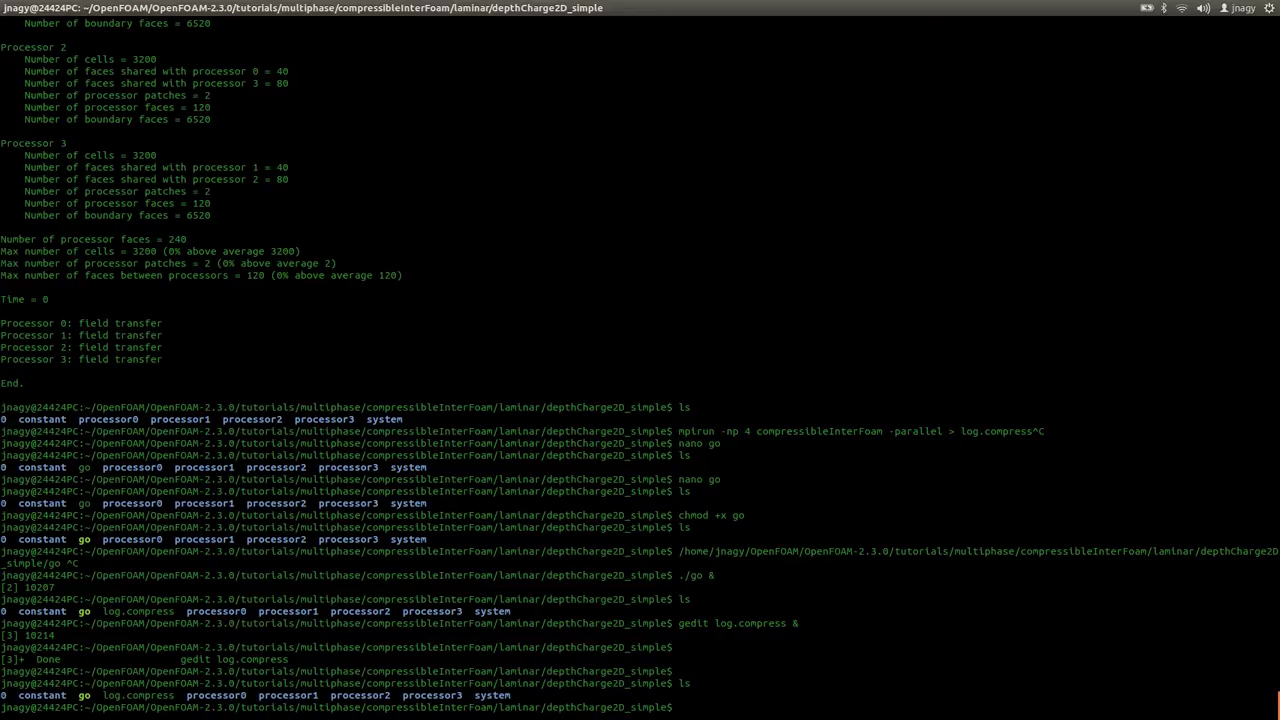
- Print the last lines of the solver log with tail log.compress
{"action": "type", "text": "nano"}
{"action": "key", "text": "BackSpace"}
{"action": "key", "text": "BackSpace"}
{"action": "key", "text": "BackSpace"}
{"action": "key", "text": "BackSpace"}
{"action": "key", "text": "BackSpace"}
{"action": "type", "text": "tail log.compress"}
{"action": "key", "text": "Return"}
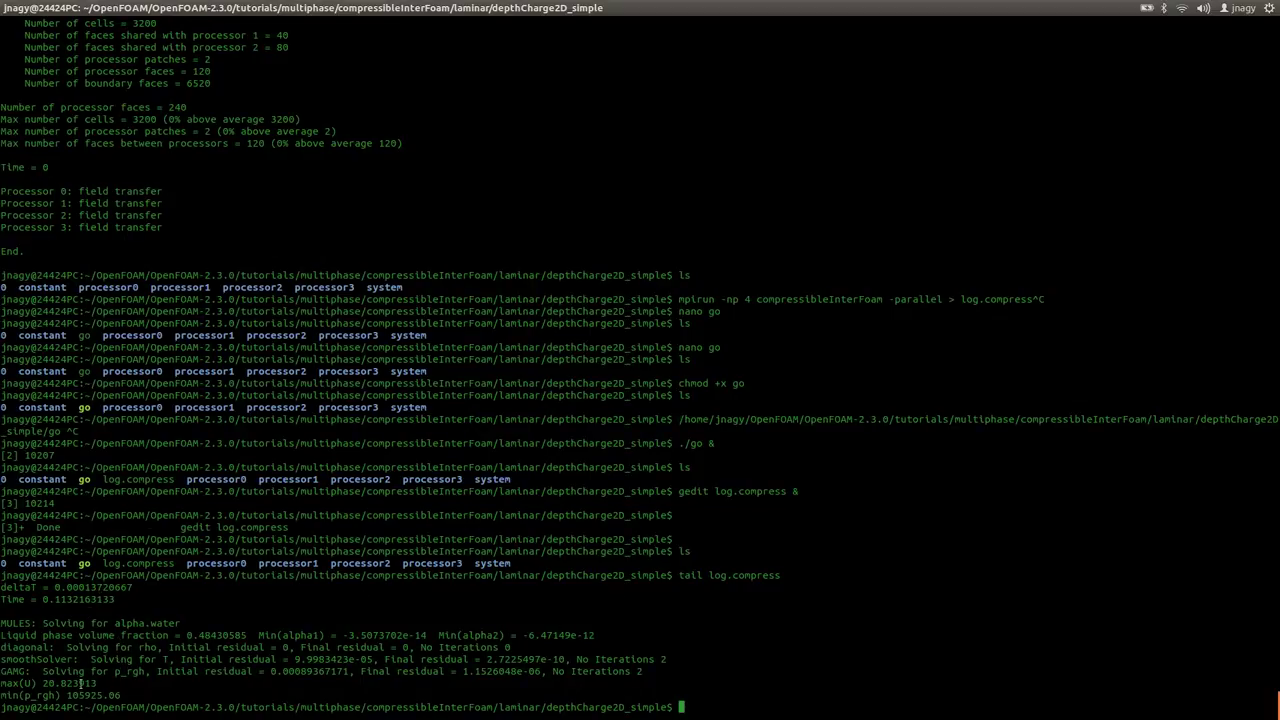
{"action": "double_click", "coordinate": [123, 566]}
{"action": "left_click", "coordinate": [142, 566]}
- Repeat tail log.compress many times to check how the simulation time advances
{"action": "key", "text": "Up"}
{"action": "key", "text": "Return"}
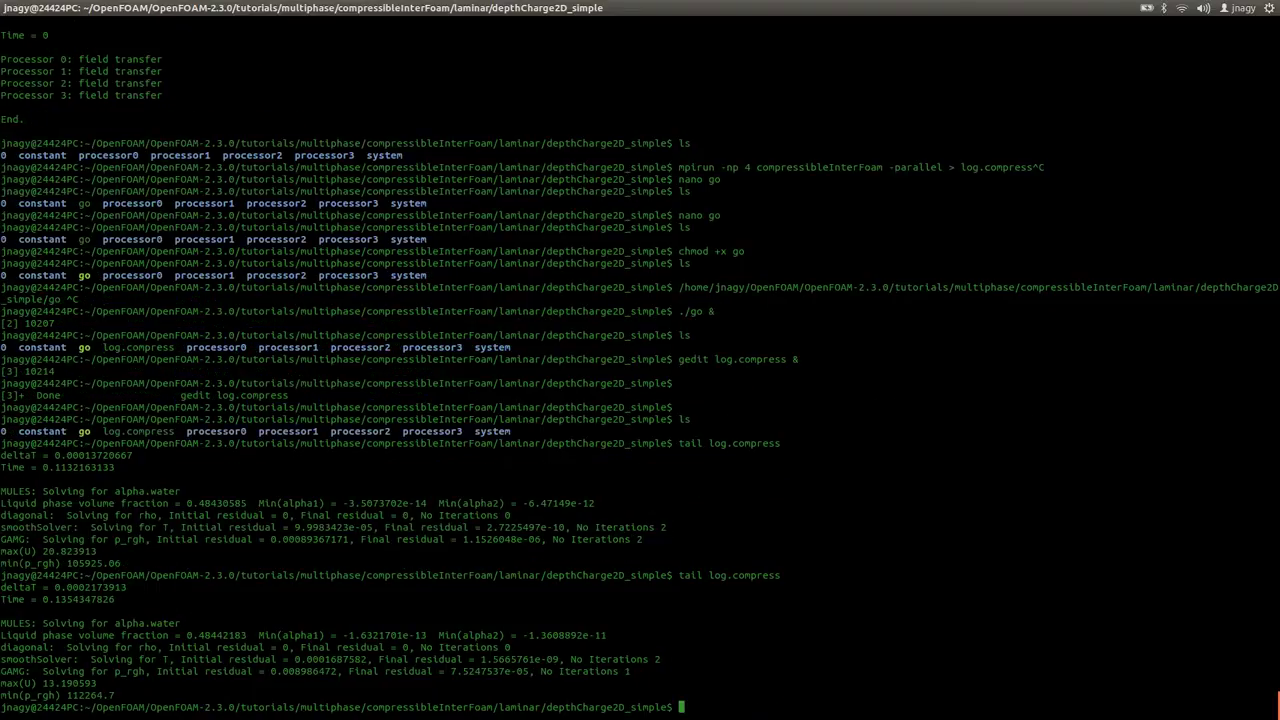
{"action": "key", "text": "Up"}
{"action": "key", "text": "Return"}
{"action": "key", "text": "Up"}
{"action": "key", "text": "Return"}
{"action": "key", "text": "Up"}
{"action": "key", "text": "Return"}
{"action": "key", "text": "Up"}
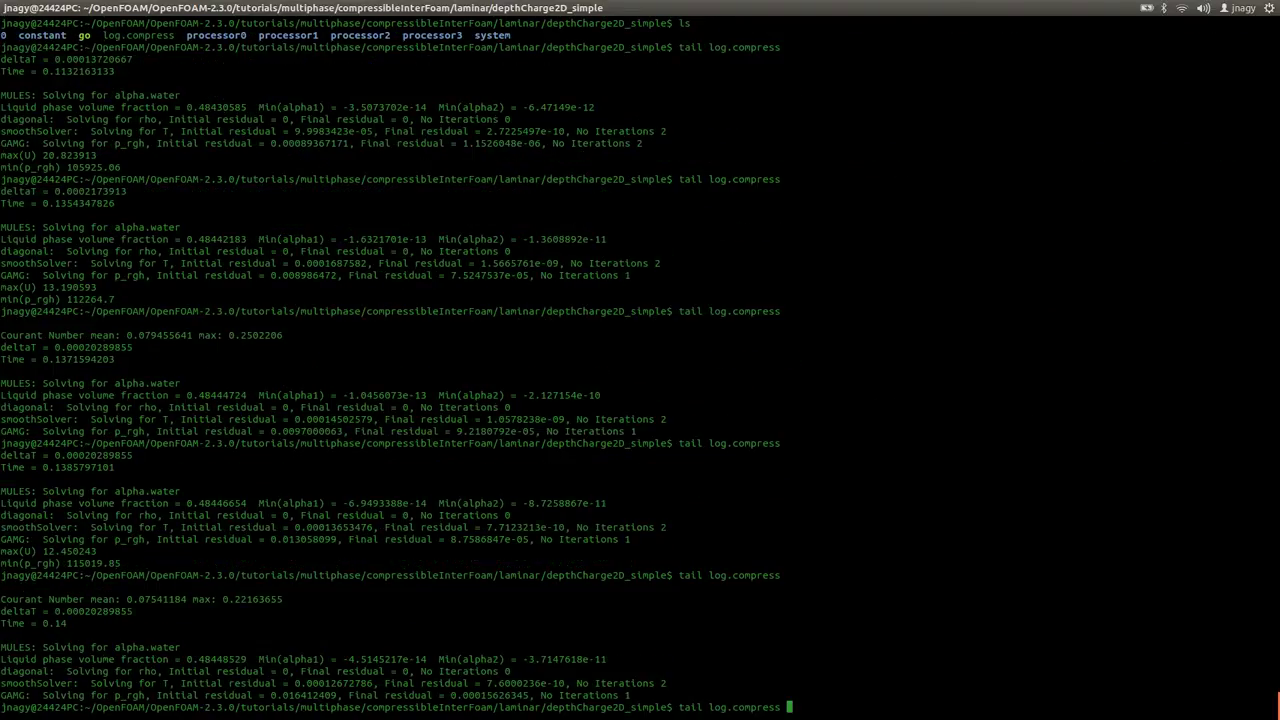
{"action": "key", "text": "Return"}
{"action": "key", "text": "Up"}
{"action": "key", "text": "Return"}
{"action": "key", "text": "Up"}
{"action": "key", "text": "Return"}
{"action": "key", "text": "Up"}
{"action": "key", "text": "Return"}
{"action": "key", "text": "Up"}
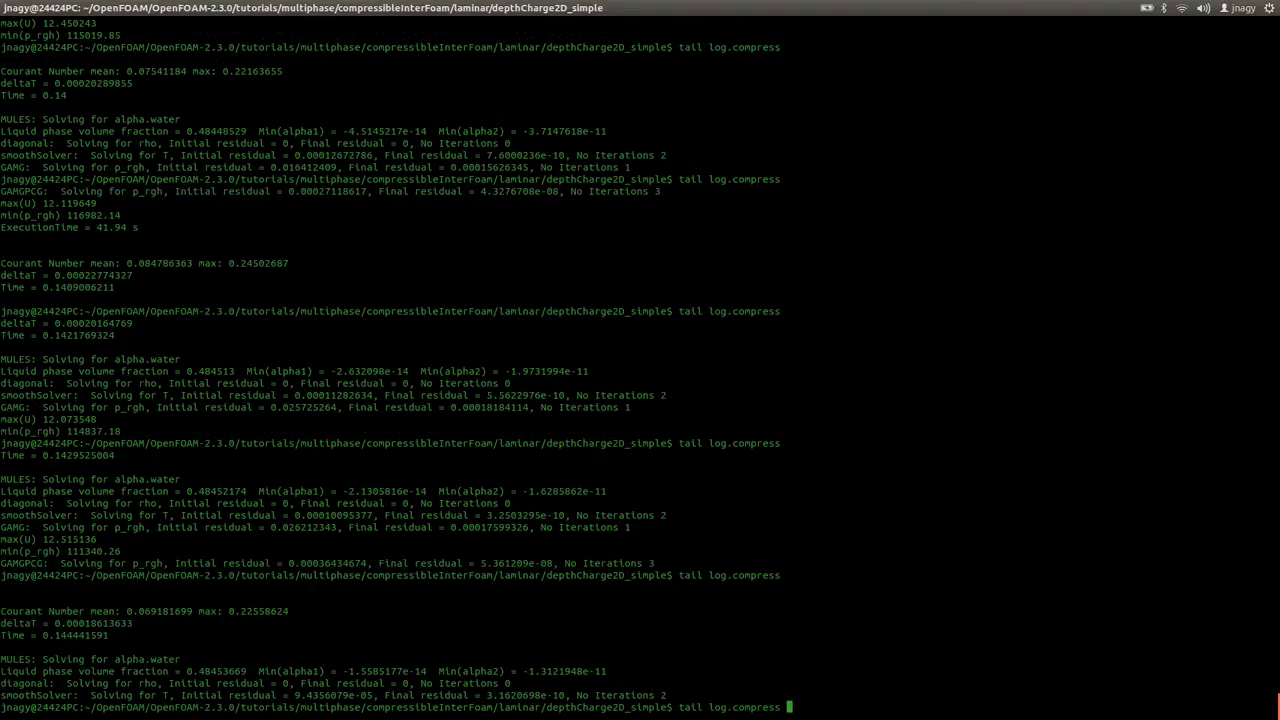
{"action": "key", "text": "Return"}
{"action": "key", "text": "Up"}
{"action": "key", "text": "Return"}
{"action": "key", "text": "Up"}
{"action": "key", "text": "Return"}
{"action": "key", "text": "Up"}
{"action": "key", "text": "Return"}
{"action": "key", "text": "Up"}
{"action": "key", "text": "Return"}
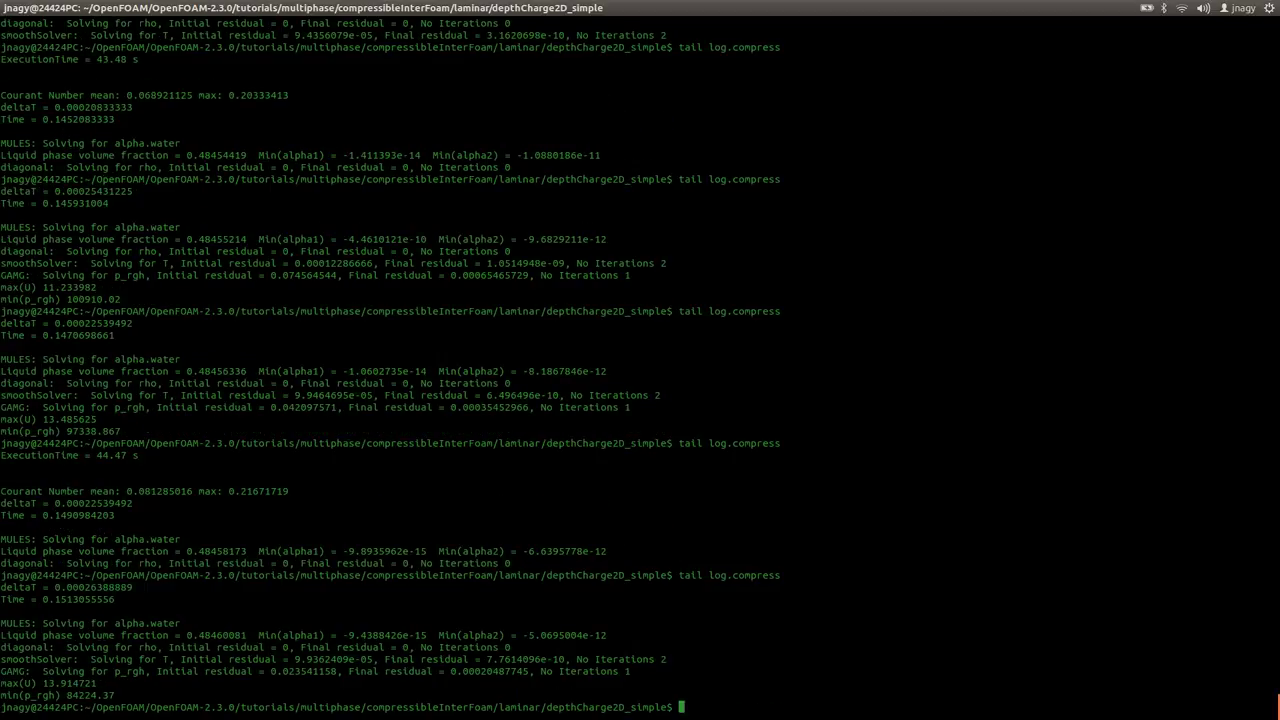
{"action": "key", "text": "Up"}
{"action": "key", "text": "Return"}
{"action": "key", "text": "Up"}
{"action": "key", "text": "Return"}
- Follow the growing solver log continuously with tail -f log.compress, and stop following it after a while
{"action": "key", "text": "Up"}
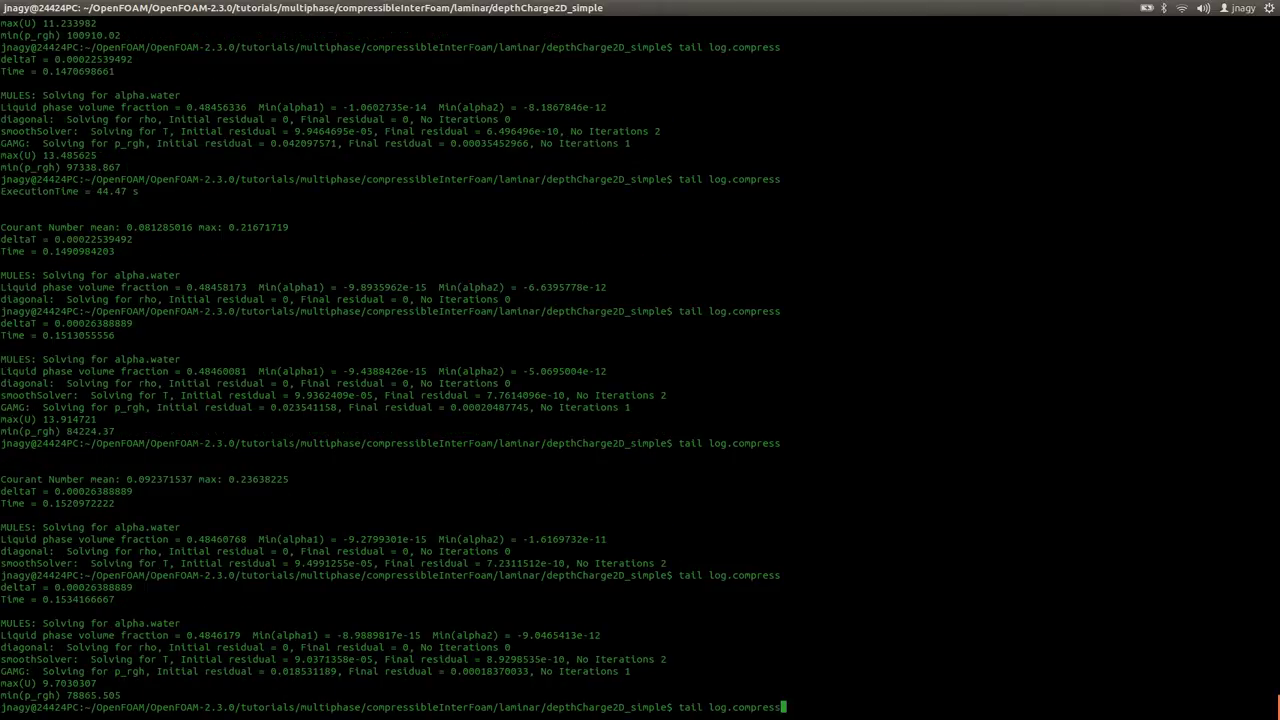
{"action": "key", "text": "Left"}
{"action": "key", "text": "Left"}
{"action": "key", "text": "Left"}
{"action": "key", "text": "Left"}
{"action": "key", "text": "Left"}
{"action": "key", "text": "Left"}
{"action": "key", "text": "Left"}
{"action": "key", "text": "Left"}
{"action": "key", "text": "Left"}
{"action": "key", "text": "Left"}
{"action": "key", "text": "Left"}
{"action": "key", "text": "Left"}
{"action": "type", "text": "-f"}
{"action": "key", "text": "Return"}
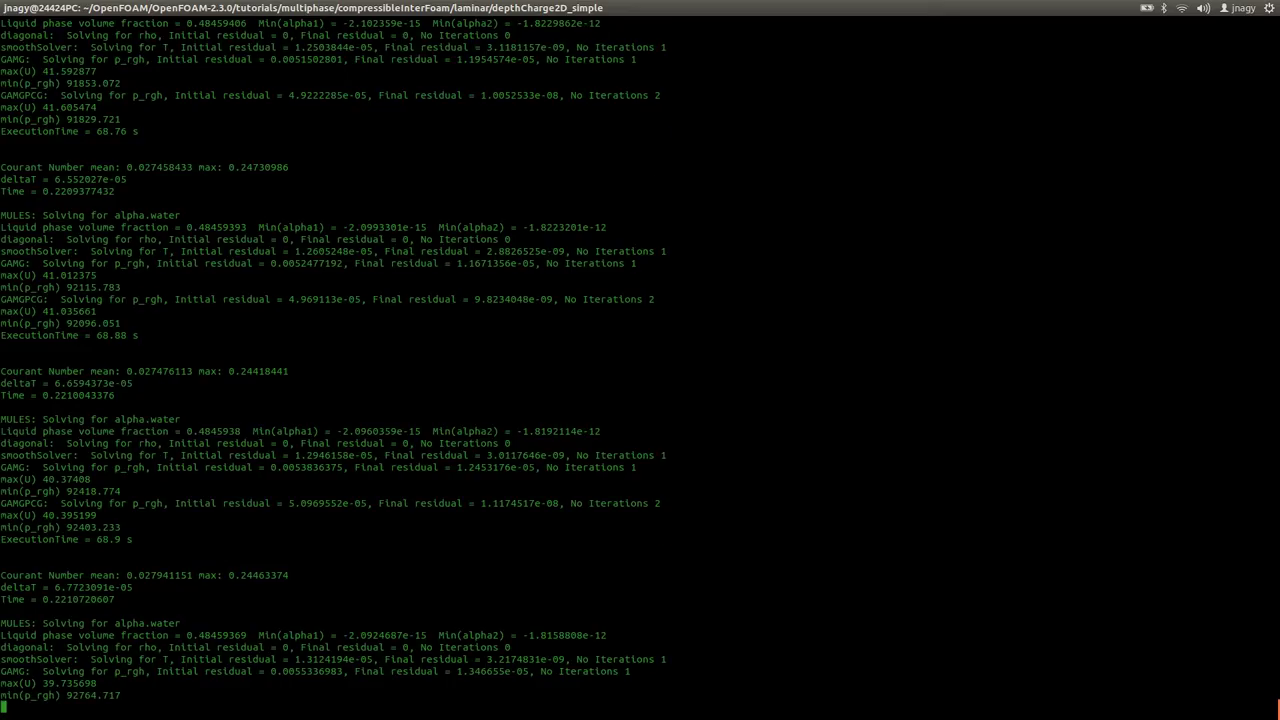
{"action": "key", "text": "ctrl+c"}
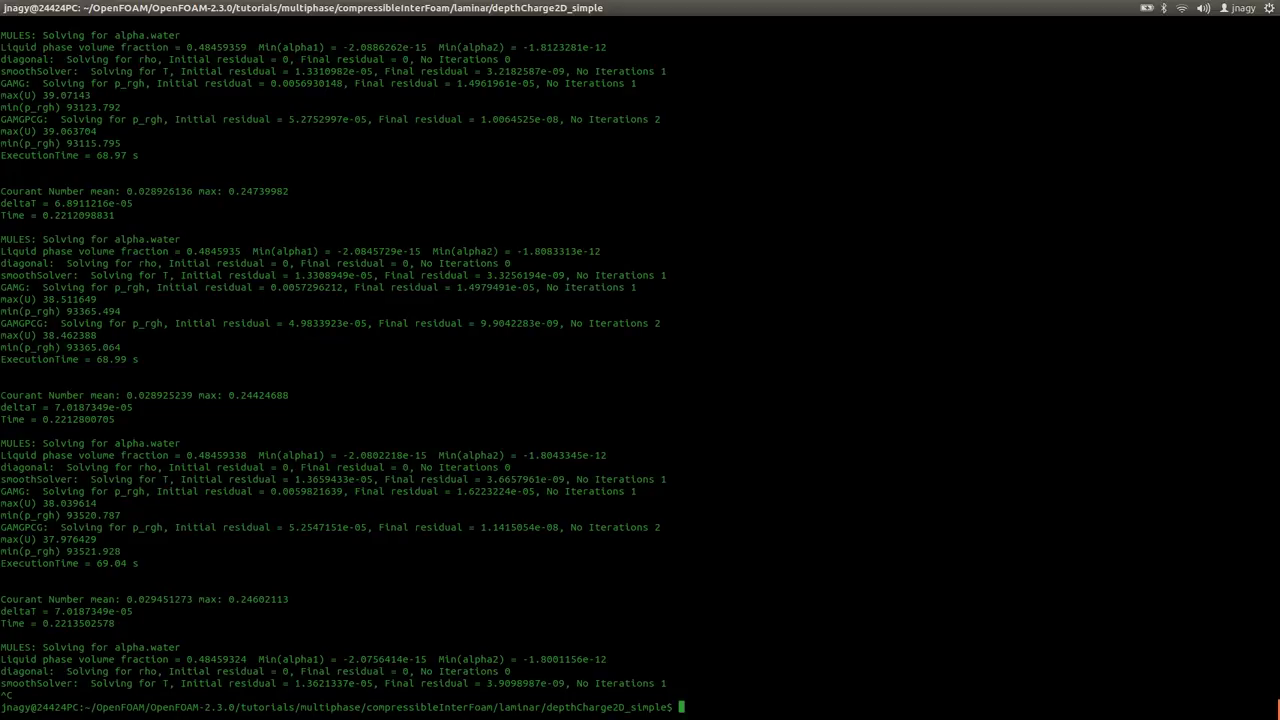
- Run tail -f log.compress once more and interrupt it to return to the prompt
{"action": "key", "text": "Up"}
{"action": "key", "text": "Return"}
{"action": "key", "text": "ctrl+c"}
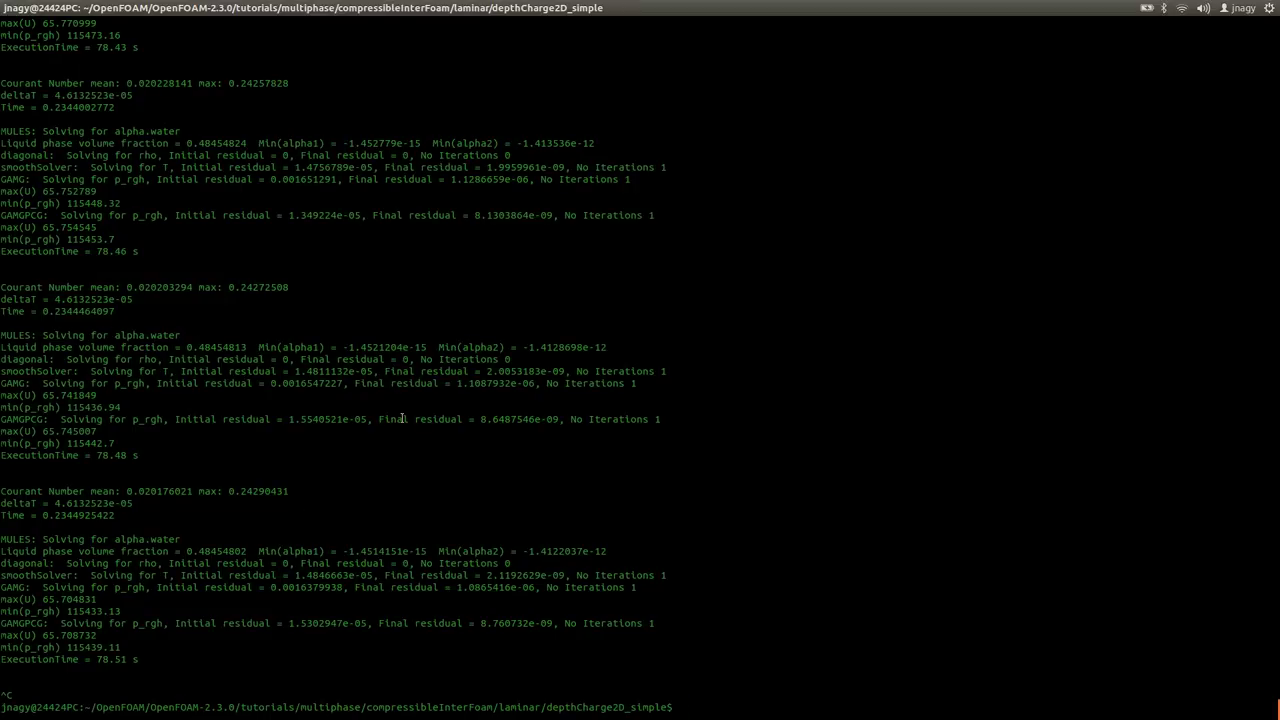
- List the case directory and the time folders written inside processor0
{"action": "type", "text": "ls"}
{"action": "key", "text": "Return"}
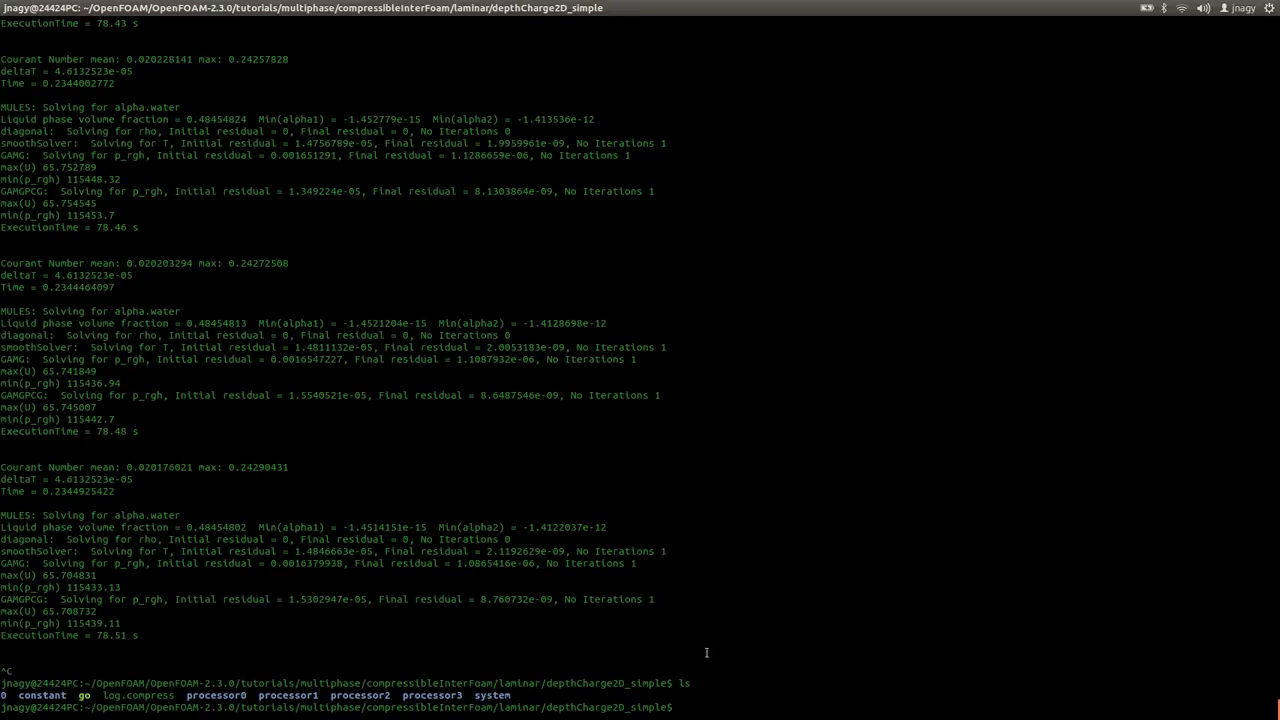
{"action": "type", "text": "ls processor0/"}
{"action": "key", "text": "Return"}
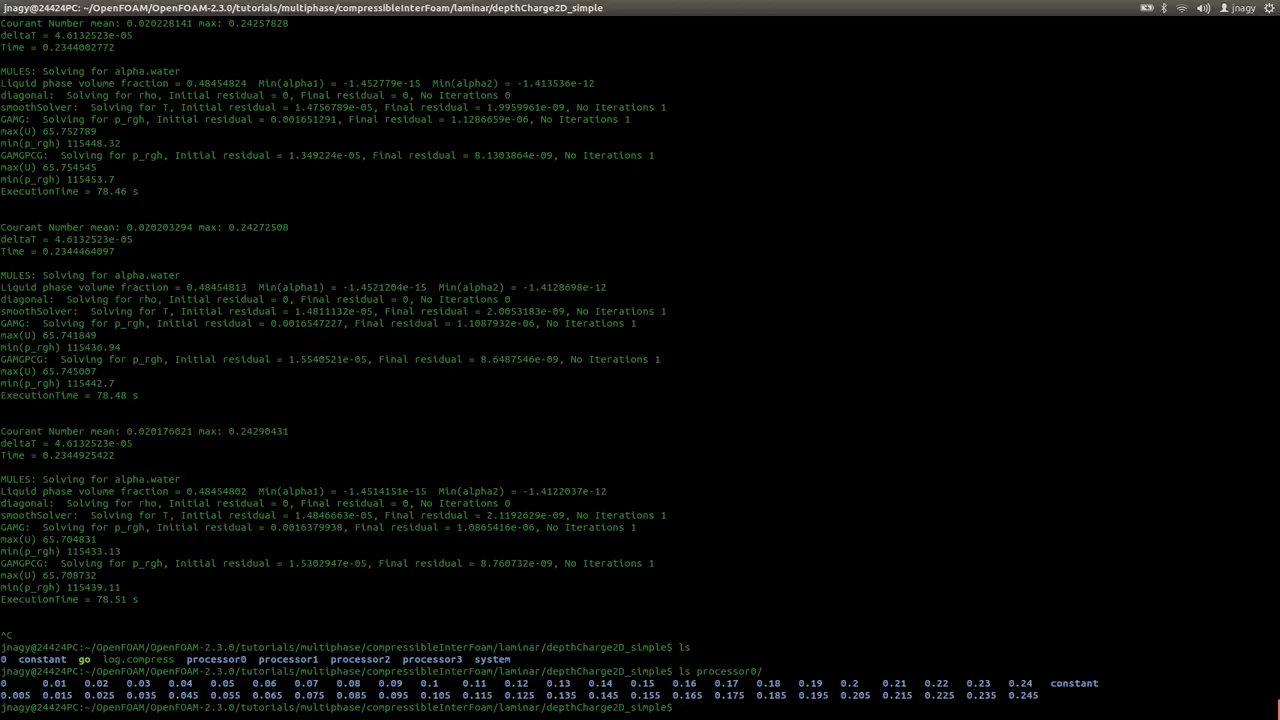
- Run top, examine the compressibleInterFoam processes in the process table, and quit it
{"action": "type", "text": "top"}
{"action": "key", "text": "Return"}
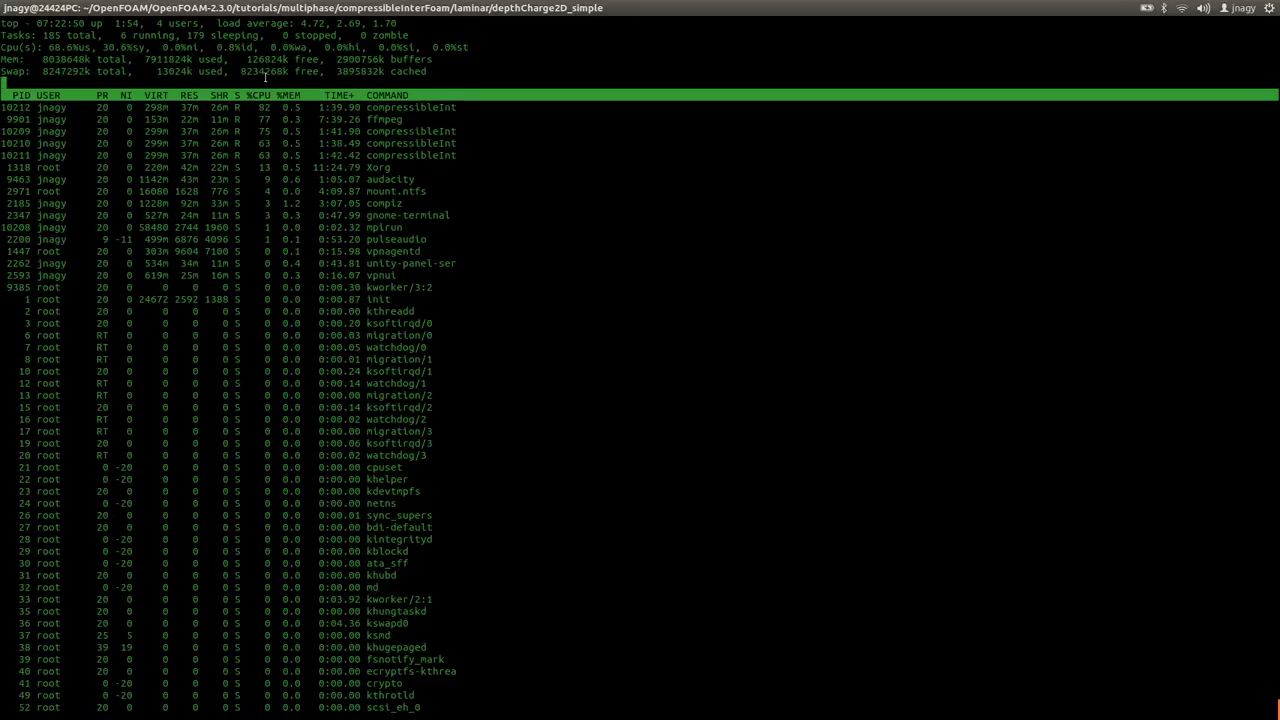
{"action": "double_click", "coordinate": [428, 107]}
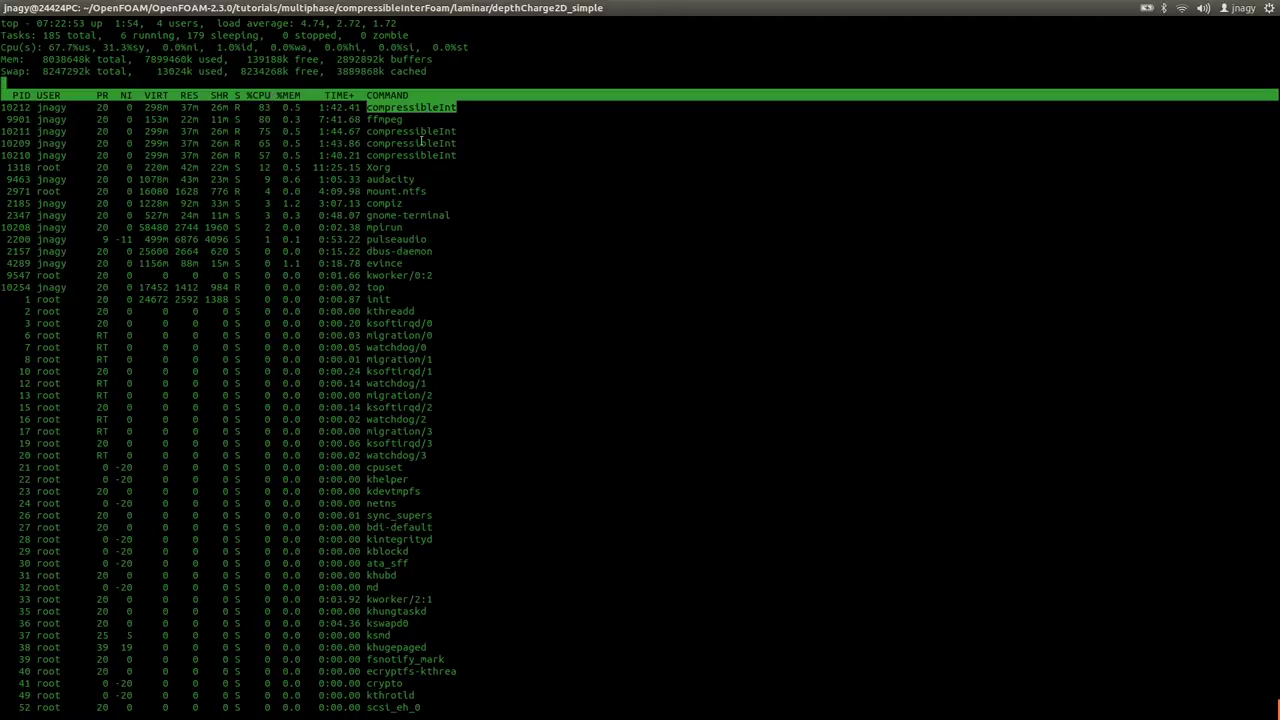
{"action": "double_click", "coordinate": [418, 131]}
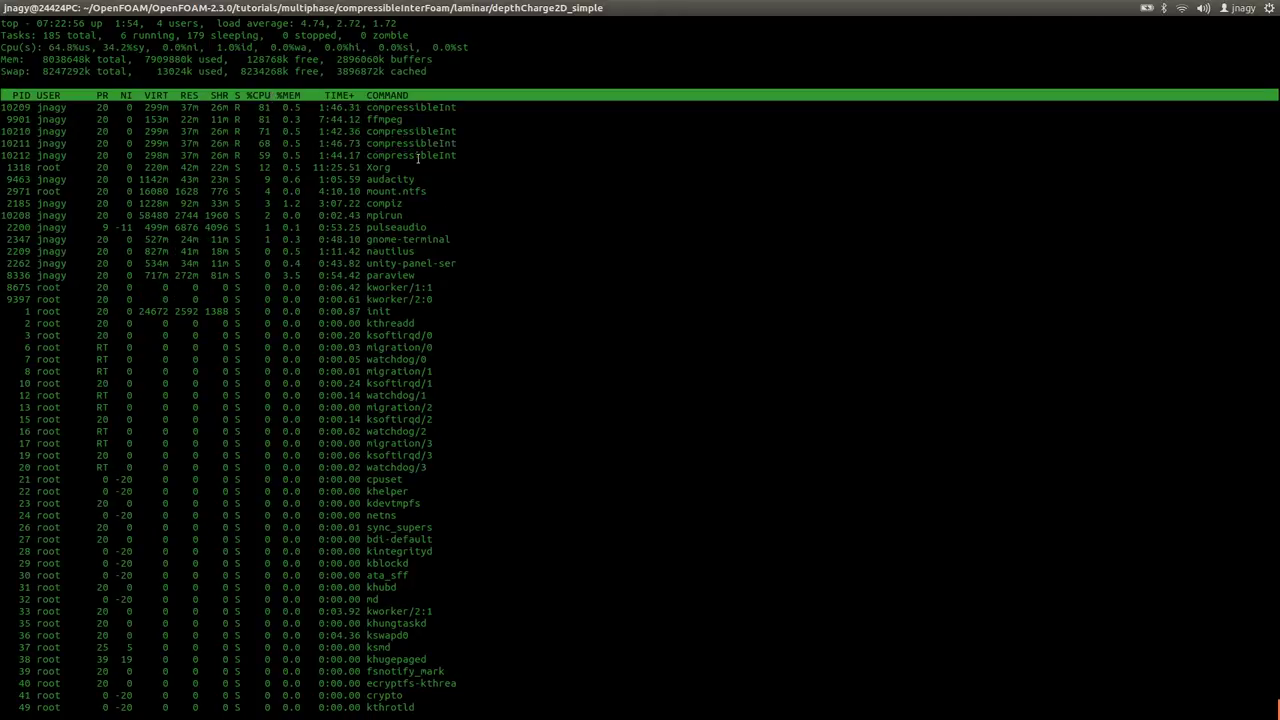
{"action": "double_click", "coordinate": [418, 155]}
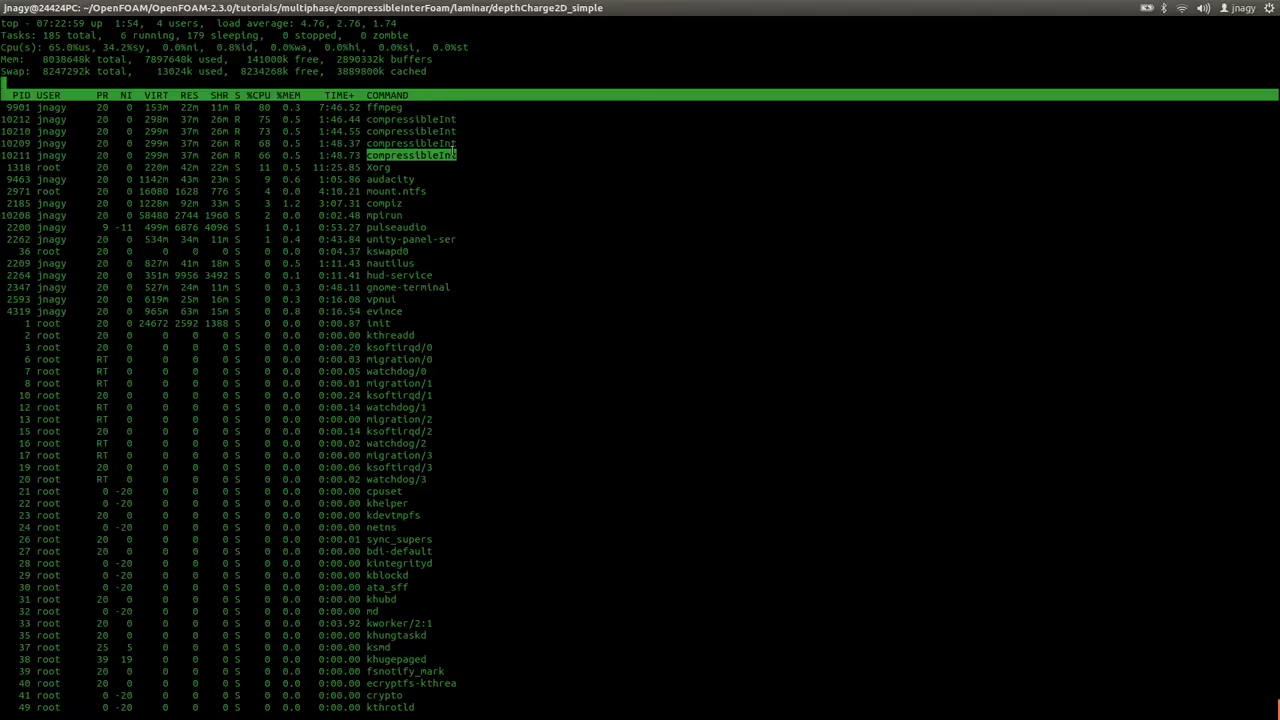
{"action": "type", "text": "q"}
- List the account's own running processes with ps wux and look through the whole output
{"action": "type", "text": "ps wux"}
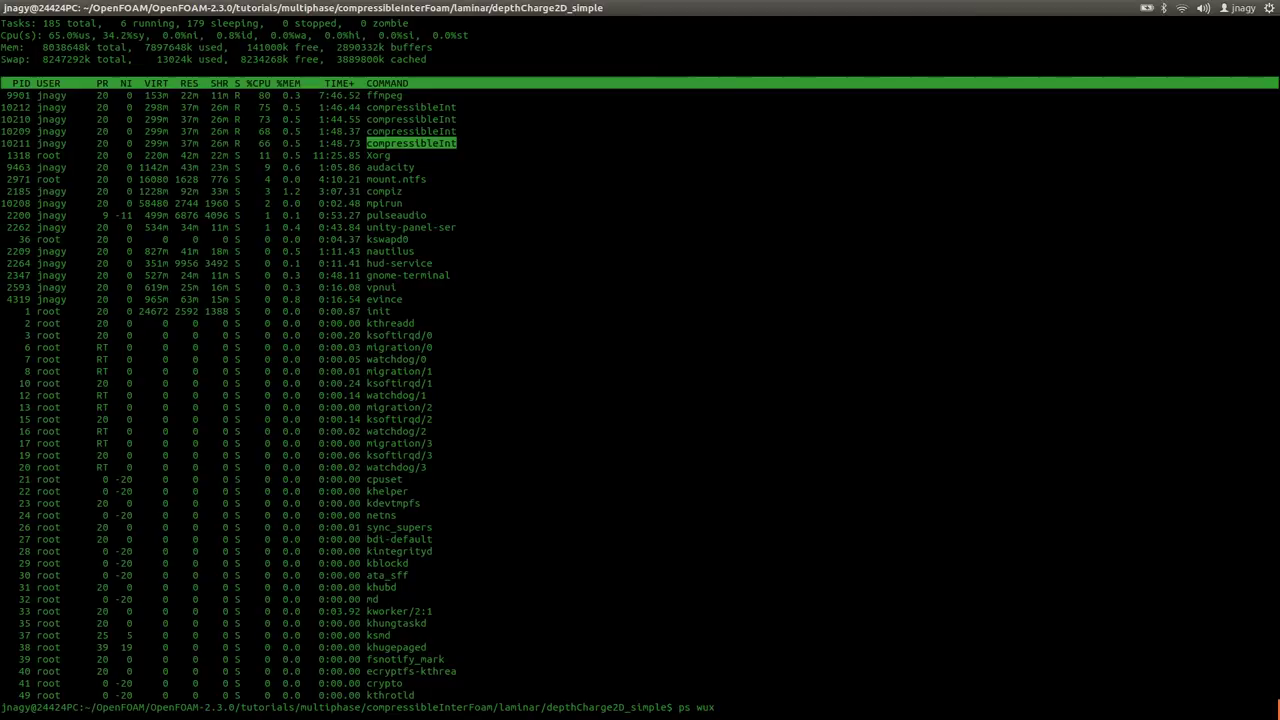
{"action": "key", "text": "Return"}
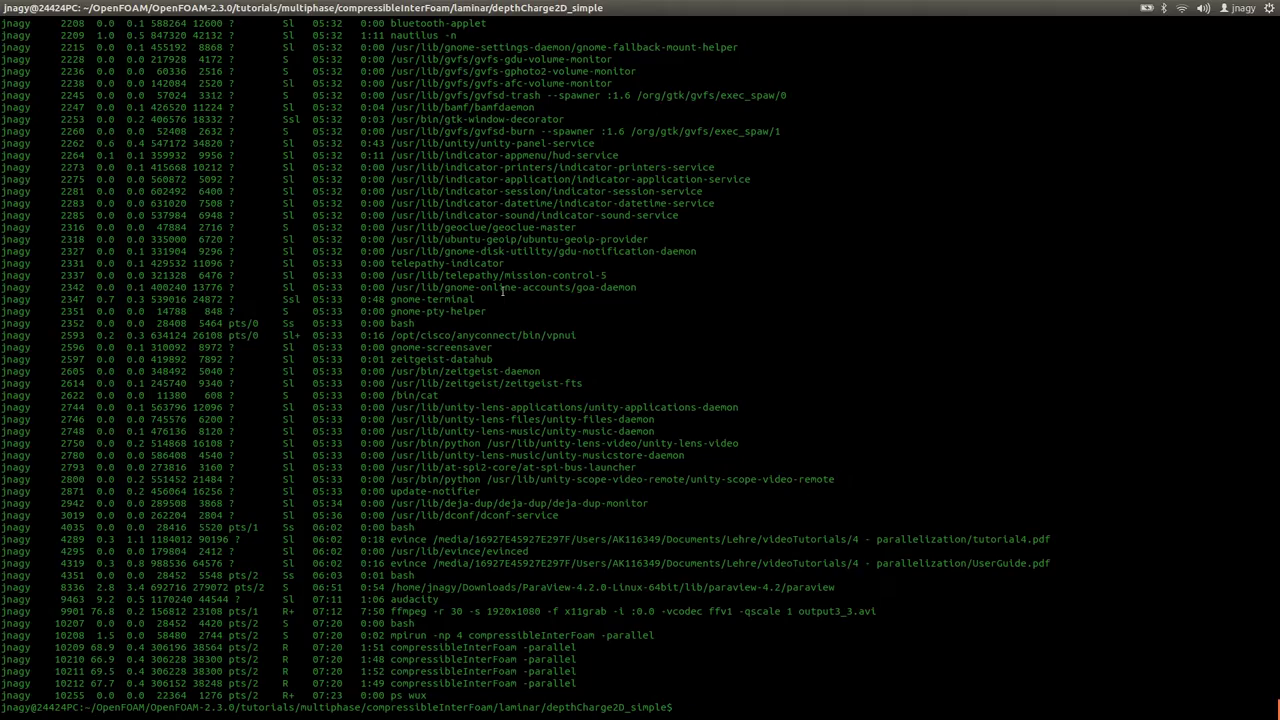
{"action": "scroll", "coordinate": [520, 417], "scroll_direction": "up", "scroll_amount": 10}
{"action": "scroll", "coordinate": [505, 380], "scroll_direction": "down", "scroll_amount": 8}
{"action": "scroll", "coordinate": [487, 340], "scroll_direction": "up", "scroll_amount": 3}
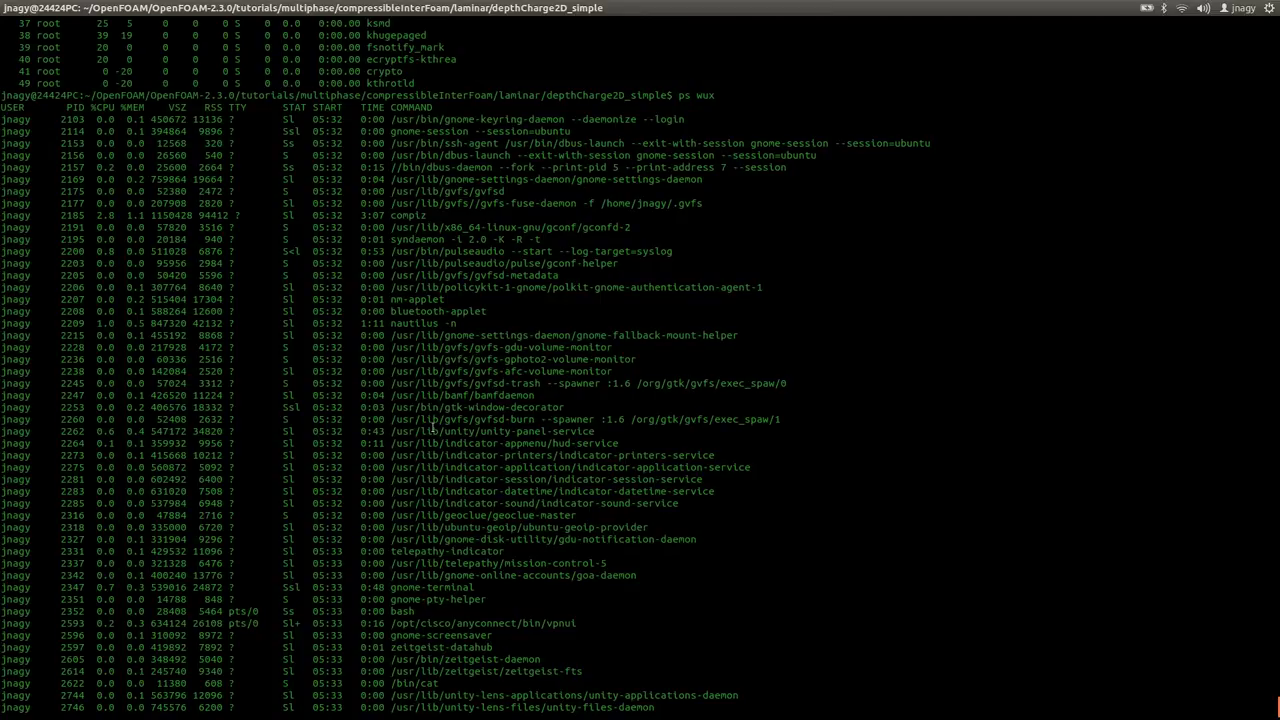
{"action": "scroll", "coordinate": [420, 255], "scroll_direction": "down", "scroll_amount": 4}
{"action": "scroll", "coordinate": [440, 212], "scroll_direction": "down", "scroll_amount": 4}
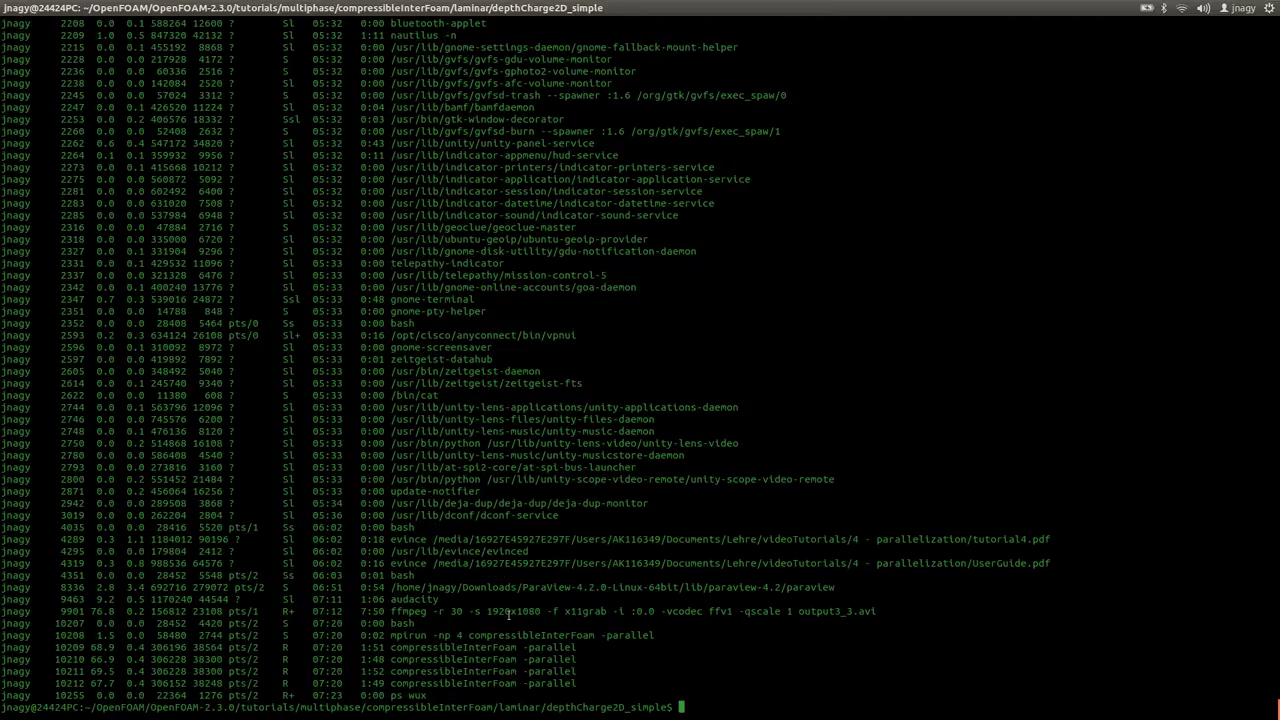
- Examine the compressibleInterFoam, mpirun, ffmpeg and audacity entries in the ps wux output
{"action": "left_click_drag", "start_coordinate": [4, 692], "coordinate": [3, 648]}
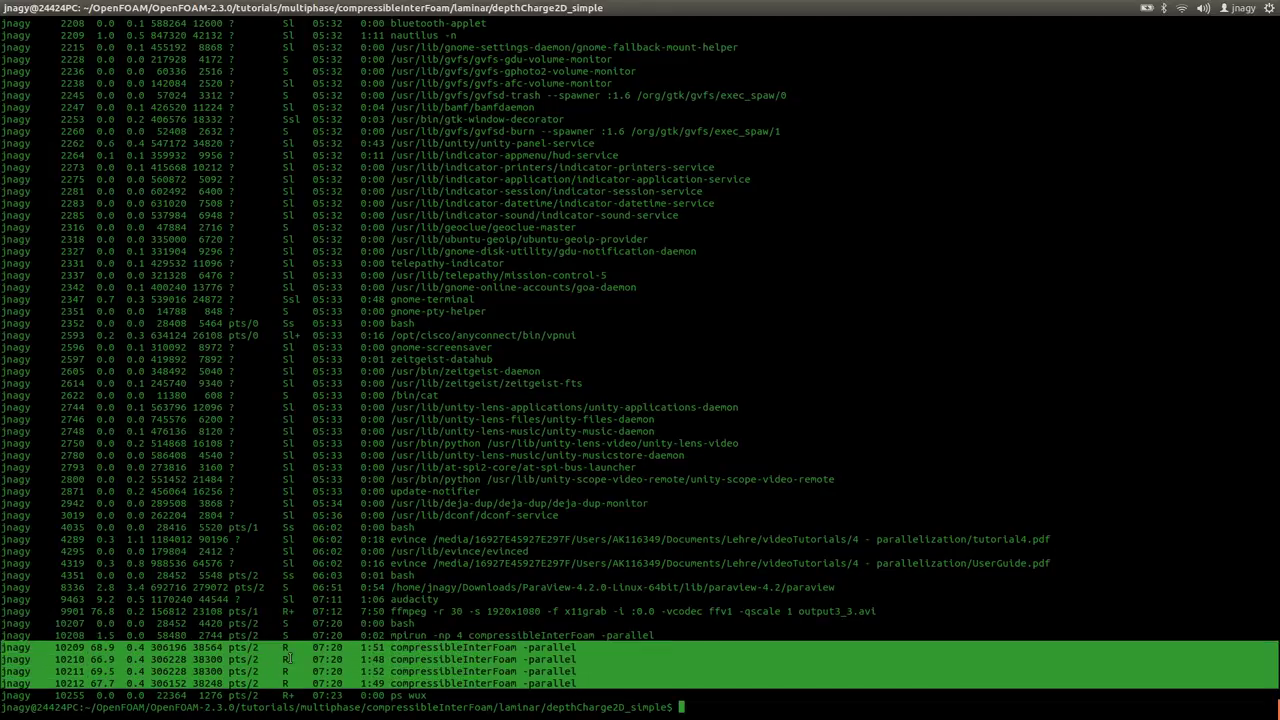
{"action": "triple_click", "coordinate": [411, 634]}
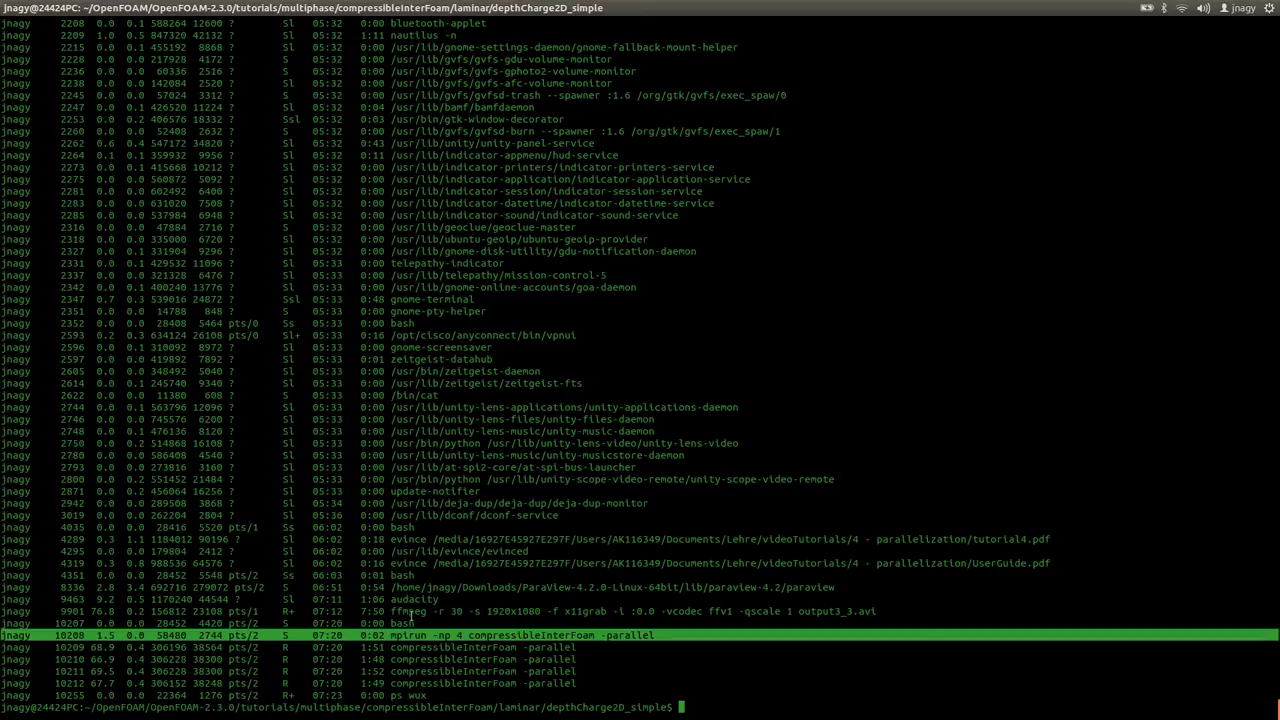
{"action": "double_click", "coordinate": [410, 611]}
{"action": "double_click", "coordinate": [410, 599]}
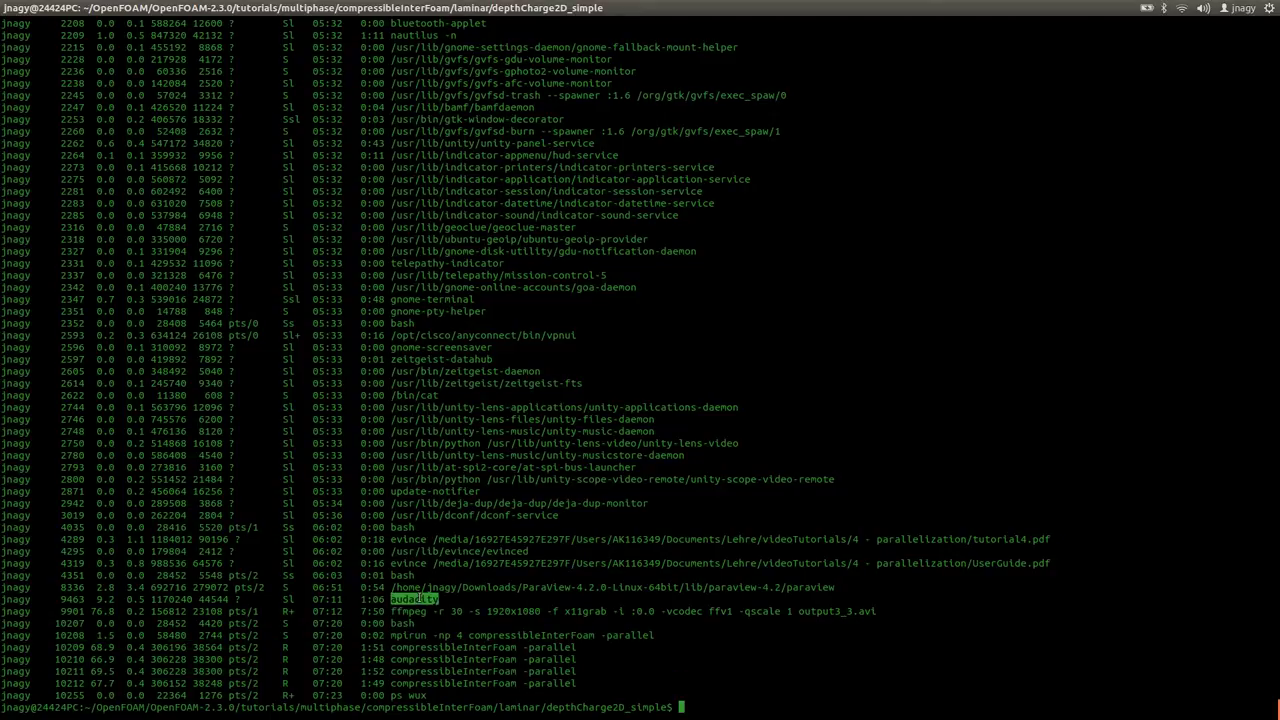
{"action": "left_click", "coordinate": [433, 657]}
- Compare the %CPU and %MEM columns for the compressibleInterFoam, ffmpeg and audacity processes
{"action": "scroll", "coordinate": [450, 551], "scroll_direction": "up", "scroll_amount": 8}
{"action": "scroll", "coordinate": [286, 688], "scroll_direction": "down", "scroll_amount": 8}
{"action": "scroll", "coordinate": [108, 647], "scroll_direction": "up", "scroll_amount": 14}
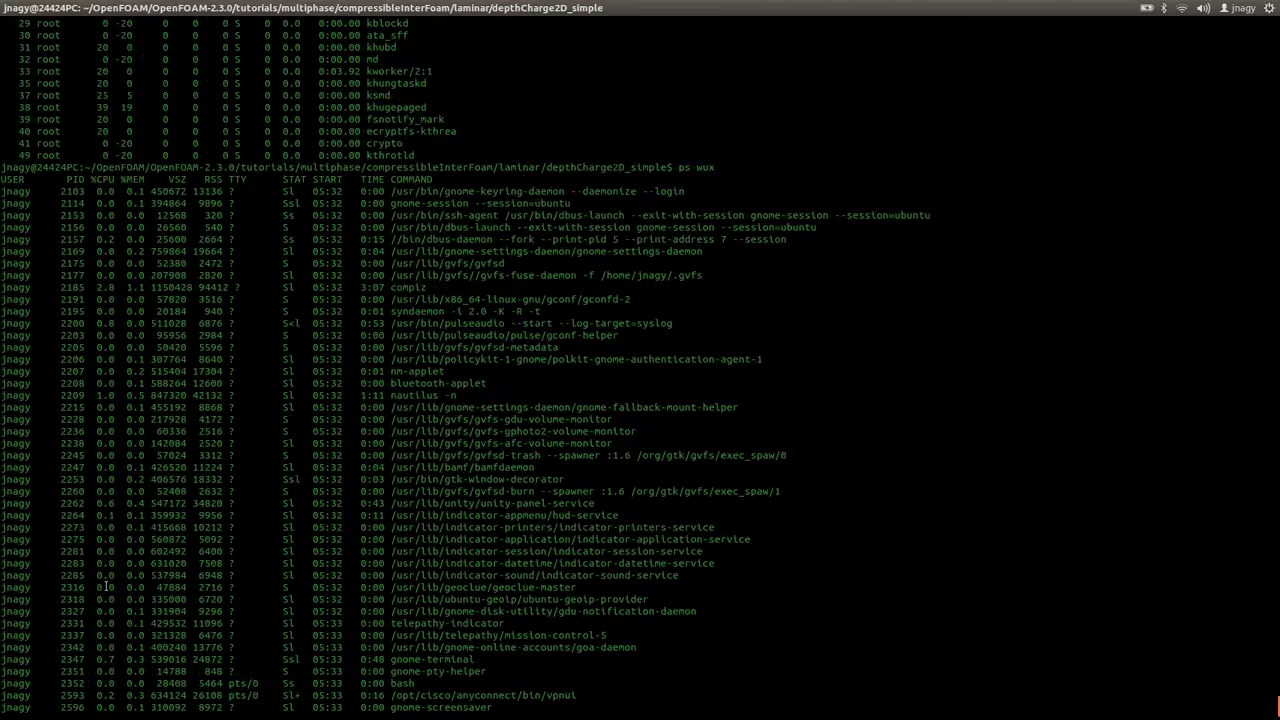
{"action": "double_click", "coordinate": [100, 323]}
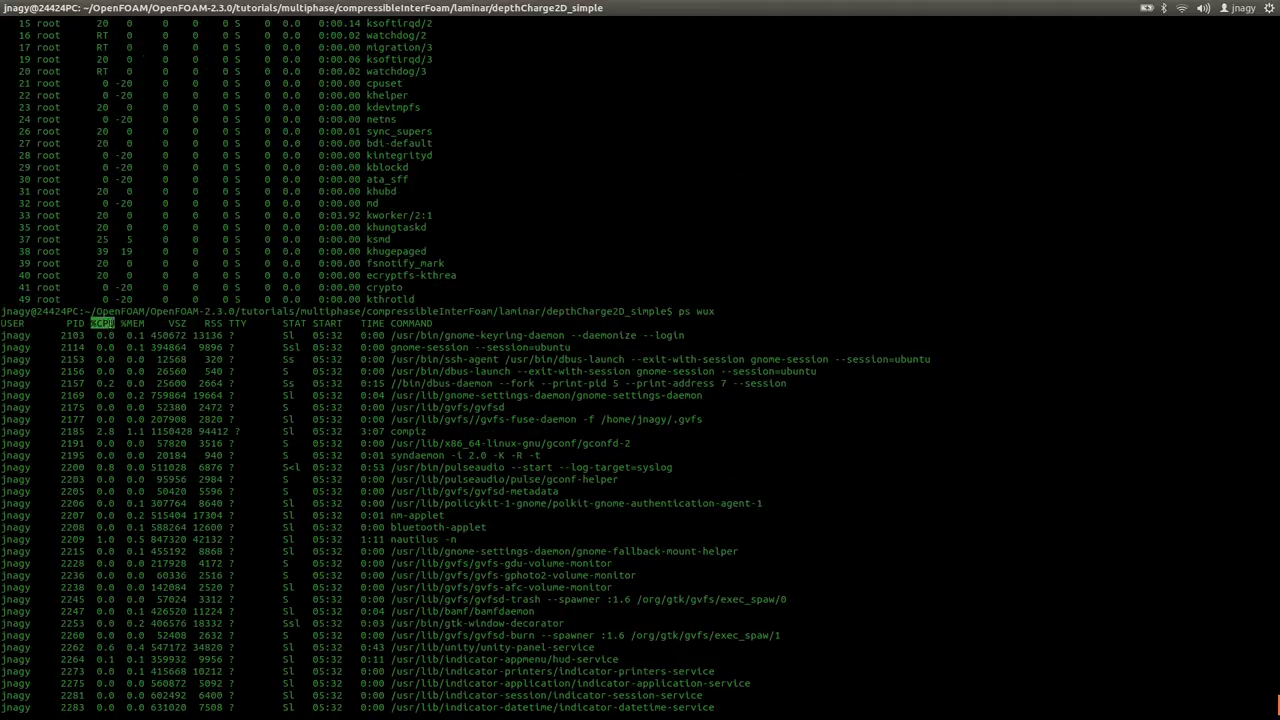
{"action": "double_click", "coordinate": [133, 323]}
{"action": "scroll", "coordinate": [119, 479], "scroll_direction": "down", "scroll_amount": 14}
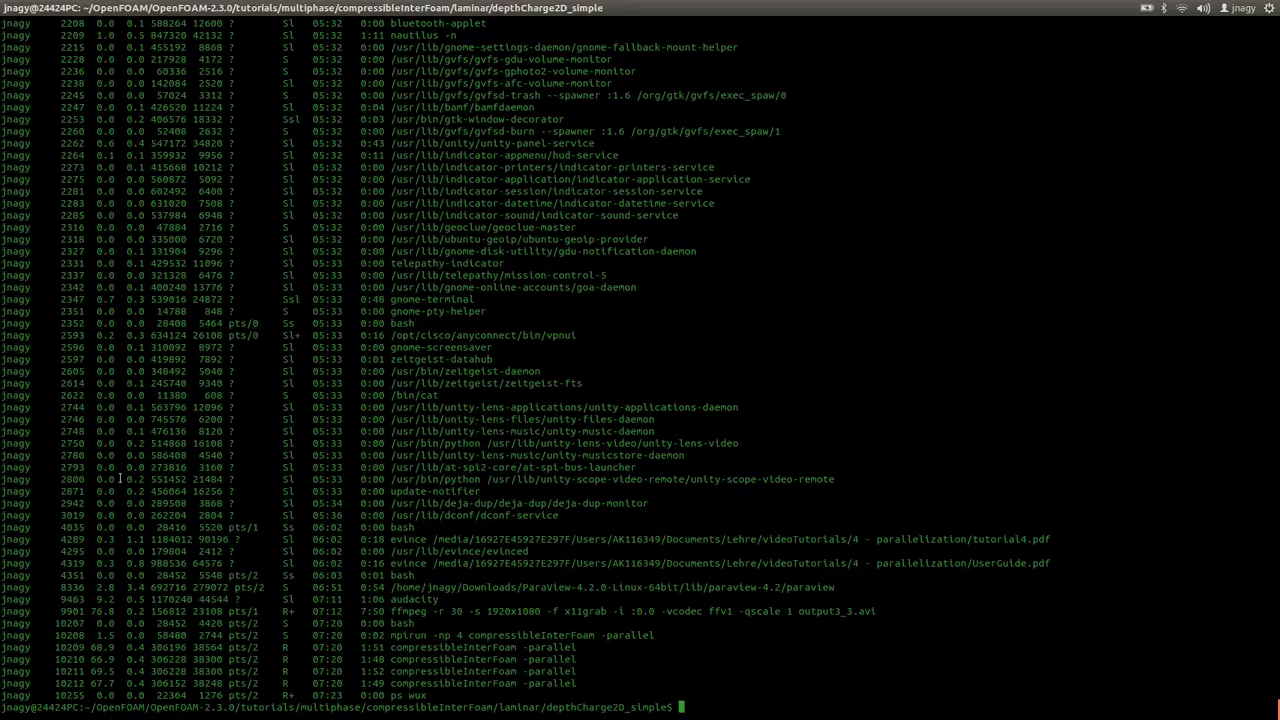
{"action": "double_click", "coordinate": [100, 647]}
{"action": "left_click_drag", "start_coordinate": [96, 611], "coordinate": [480, 611]}
{"action": "left_click_drag", "start_coordinate": [98, 599], "coordinate": [114, 605]}
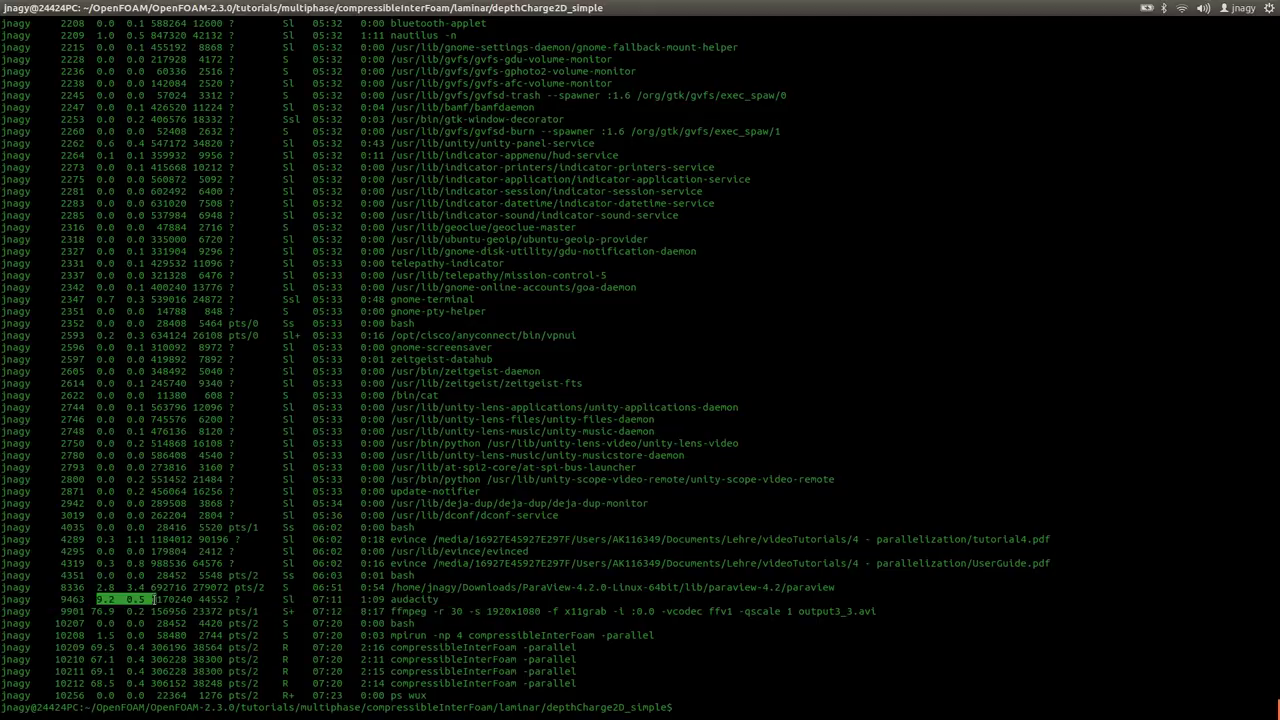
{"action": "left_click", "coordinate": [130, 600]}
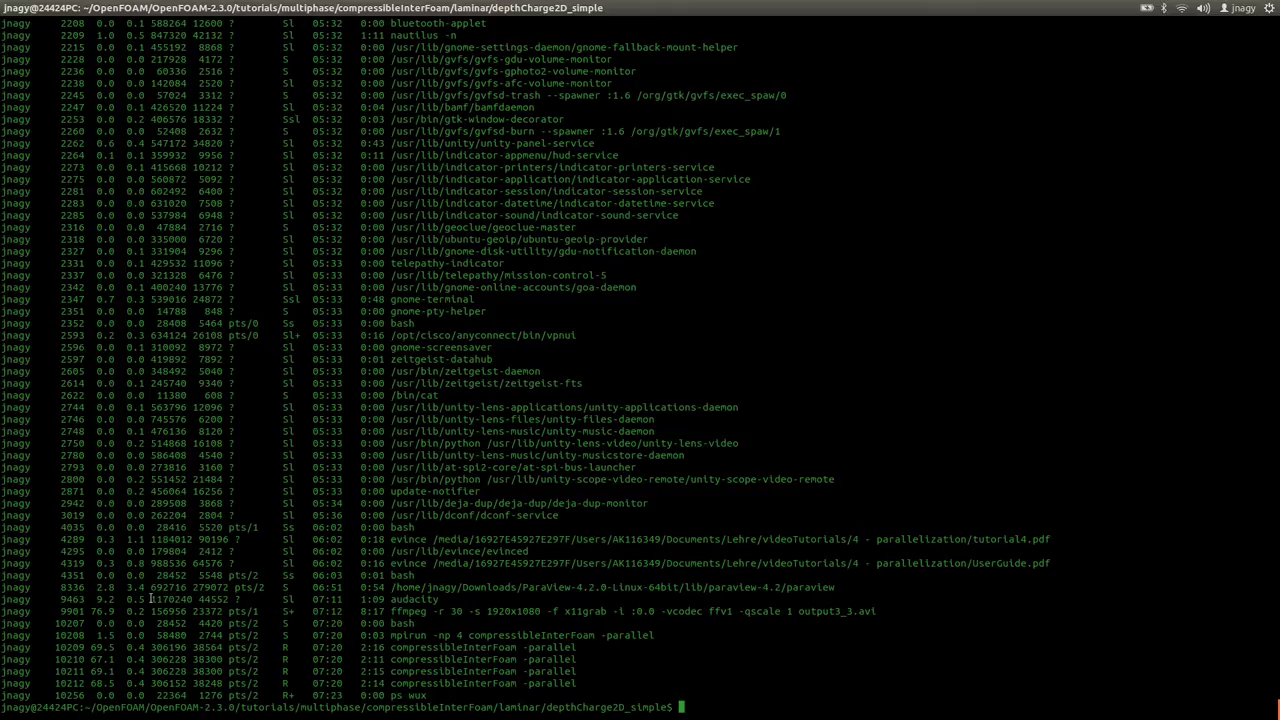
- Rerun ps wux and examine the PID column for the parallel compressibleInterFoam processes
{"action": "key", "text": "Up"}
{"action": "key", "text": "Return"}
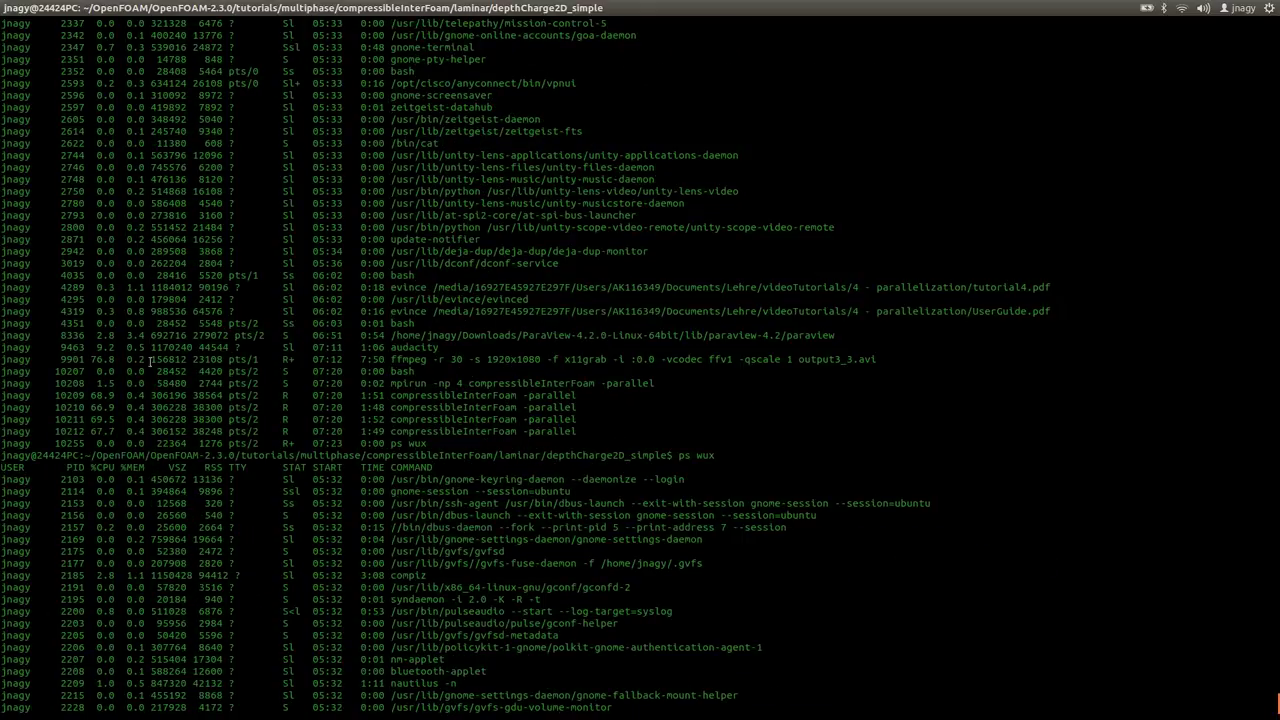
{"action": "double_click", "coordinate": [76, 467]}
{"action": "scroll", "coordinate": [80, 462], "scroll_direction": "down", "scroll_amount": 15}
{"action": "double_click", "coordinate": [66, 683]}
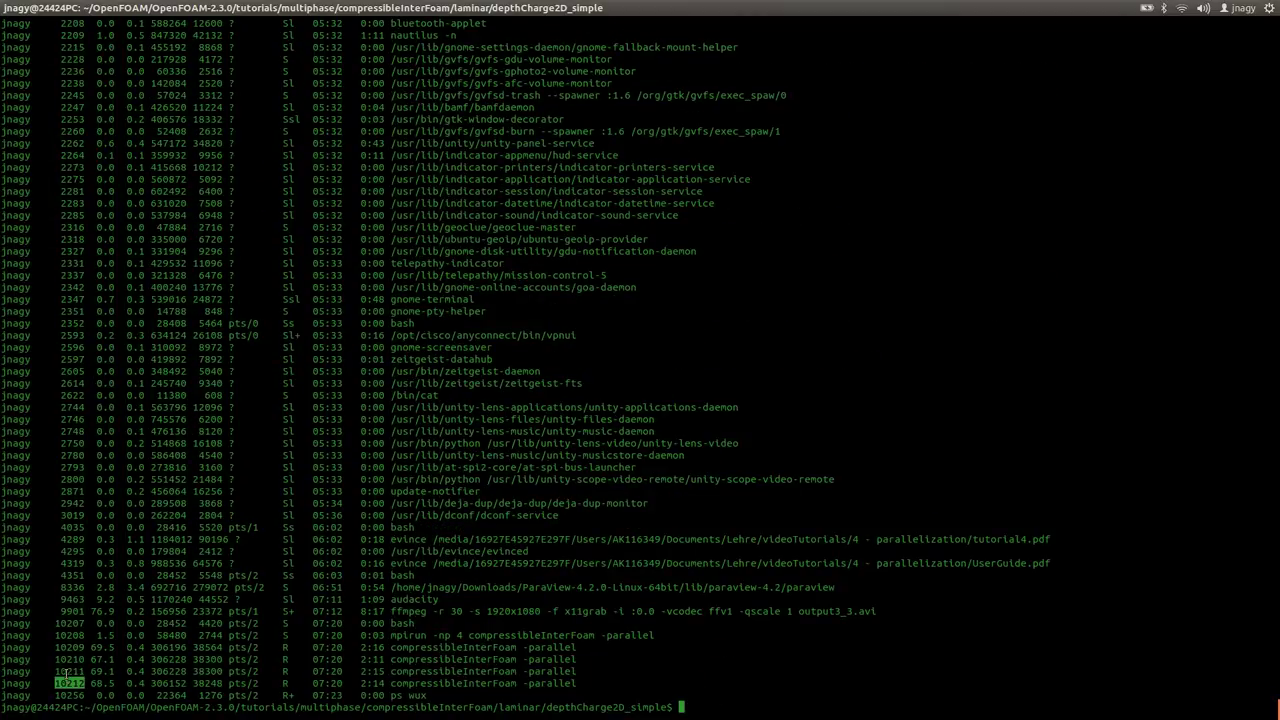
{"action": "double_click", "coordinate": [68, 671]}
{"action": "double_click", "coordinate": [68, 659]}
{"action": "double_click", "coordinate": [537, 662]}
- List the processes again with ps wux to check whether the background go run is still active
{"action": "left_click", "coordinate": [540, 664]}
{"action": "key", "text": "Up"}
{"action": "key", "text": "Return"}
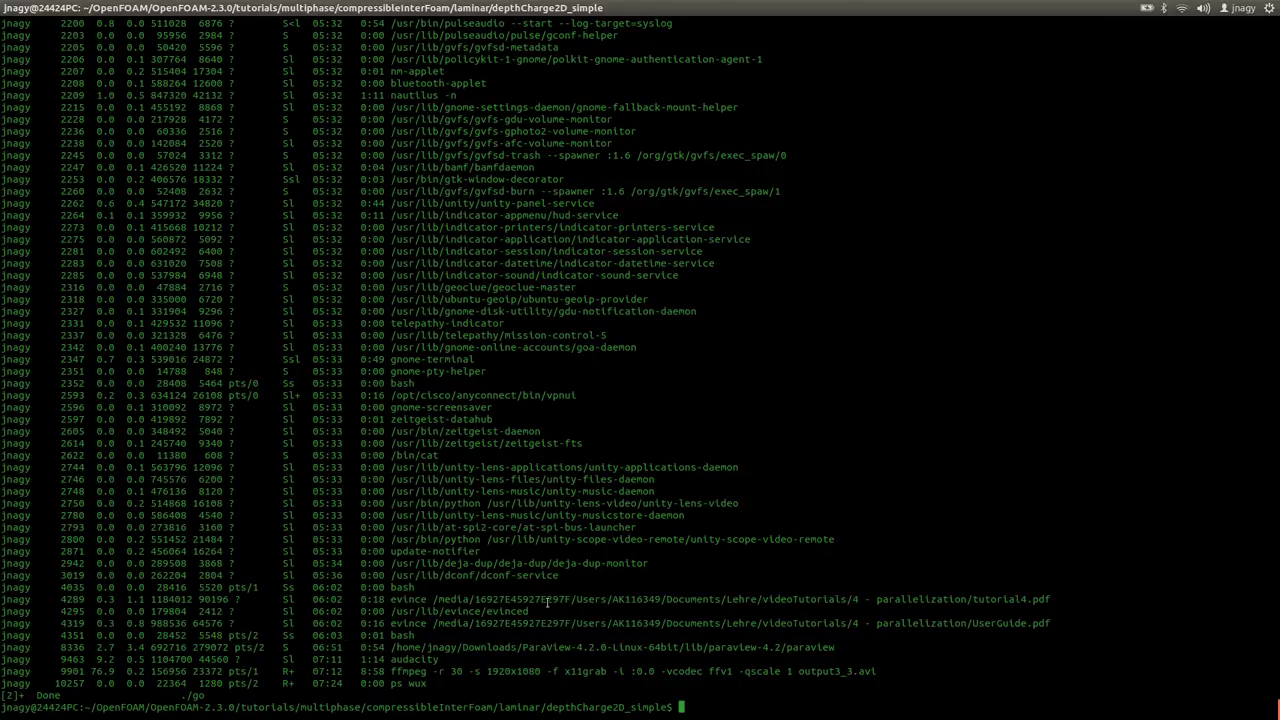
- Follow the end of log.compress with tail -f to check the finished parallel run, and stop following it
{"action": "type", "text": "tail -f log.compress"}
{"action": "key", "text": "Return"}
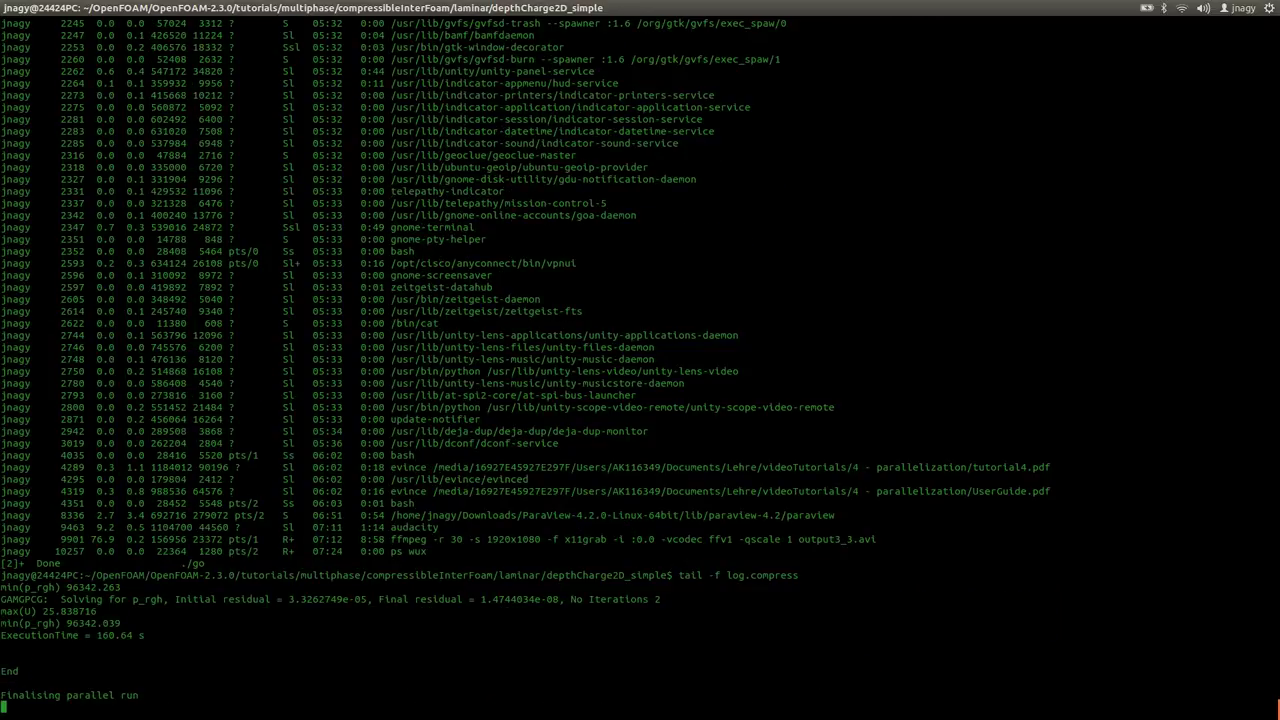
{"action": "key", "text": "ctrl+c"}
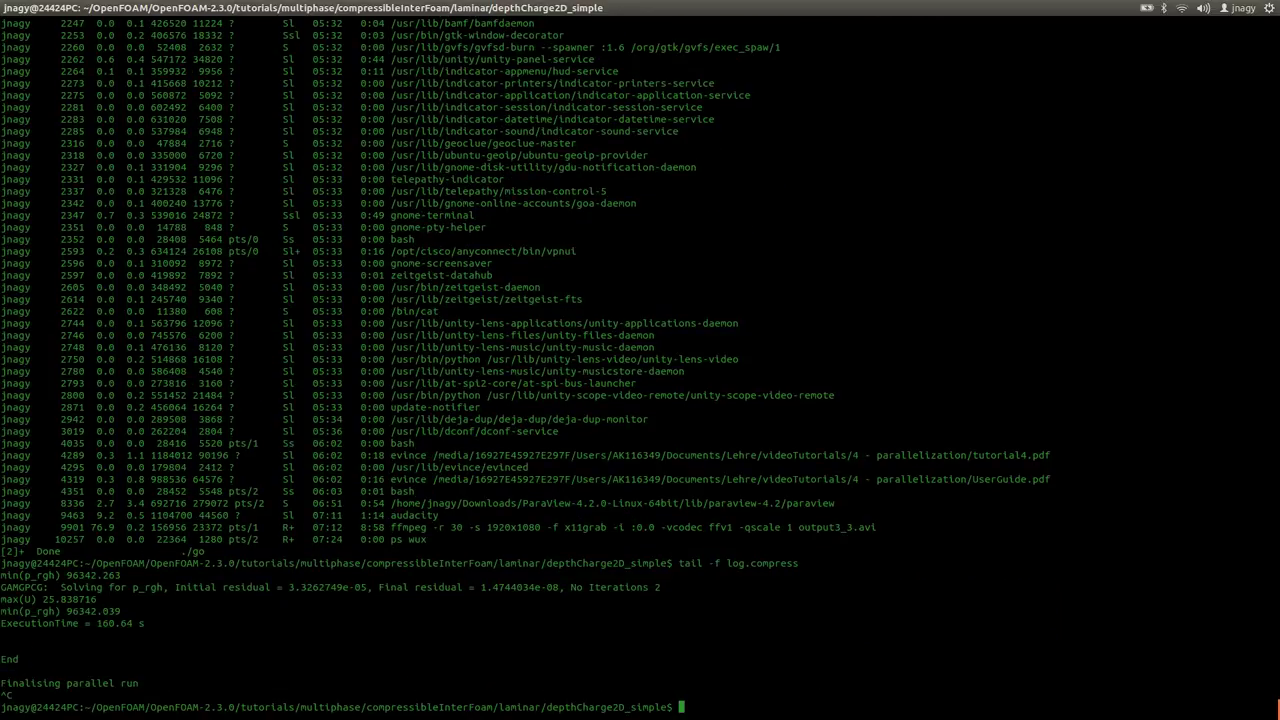
- List the contents of the case directory and of processor0 to check the written time directories
{"action": "type", "text": "ls"}
{"action": "key", "text": "Return"}
{"action": "type", "text": "ls p"}
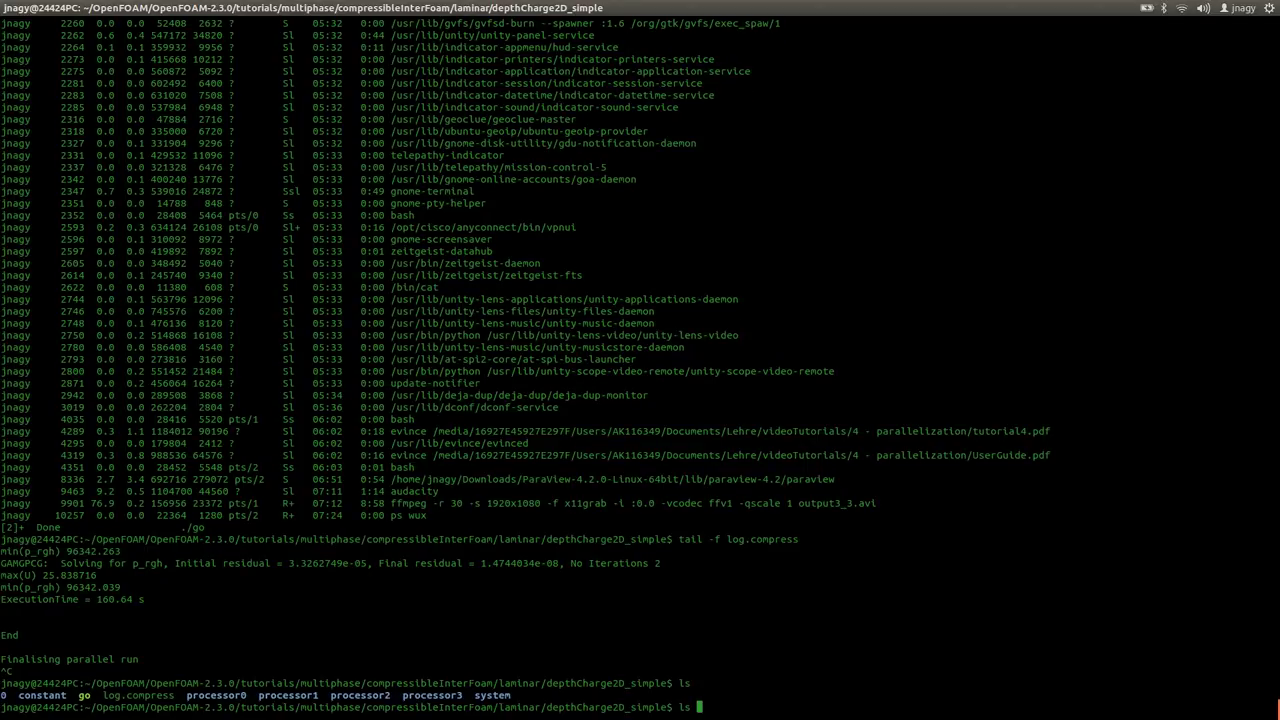
{"action": "key", "text": "Tab"}
{"action": "type", "text": "0"}
{"action": "key", "text": "Tab"}
{"action": "key", "text": "Return"}
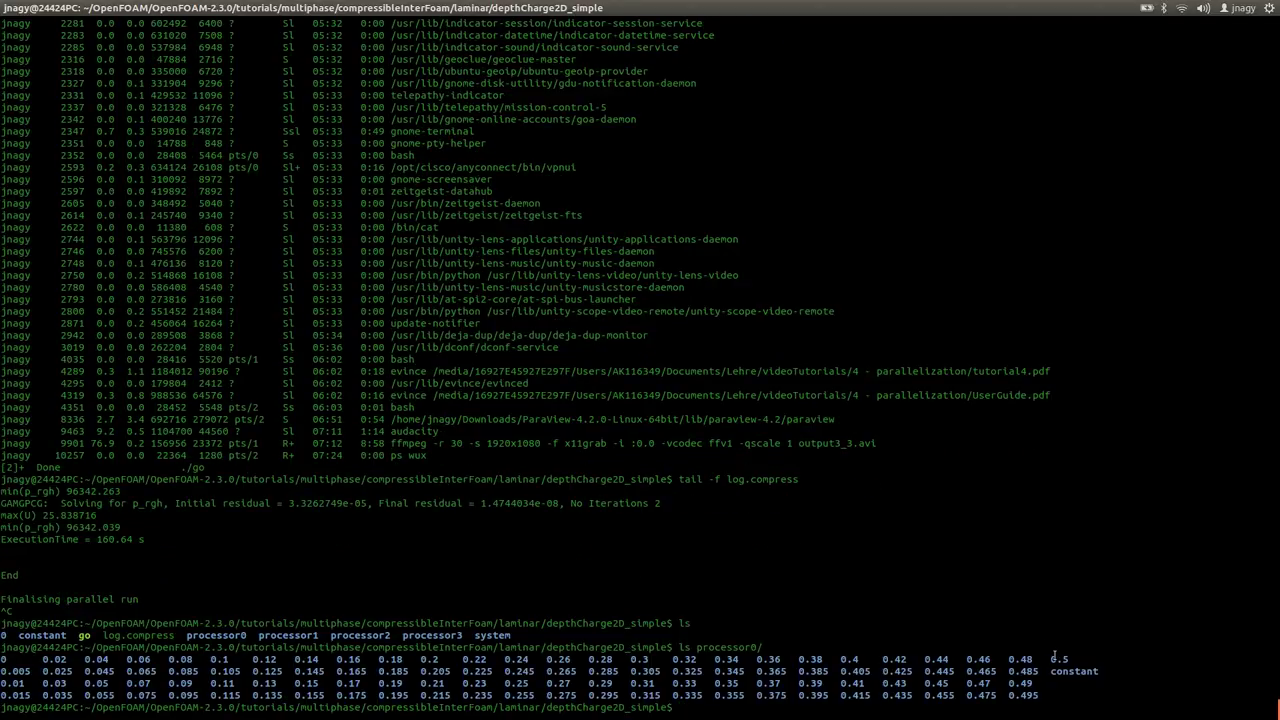
{"action": "type", "text": "ls"}
{"action": "key", "text": "Return"}
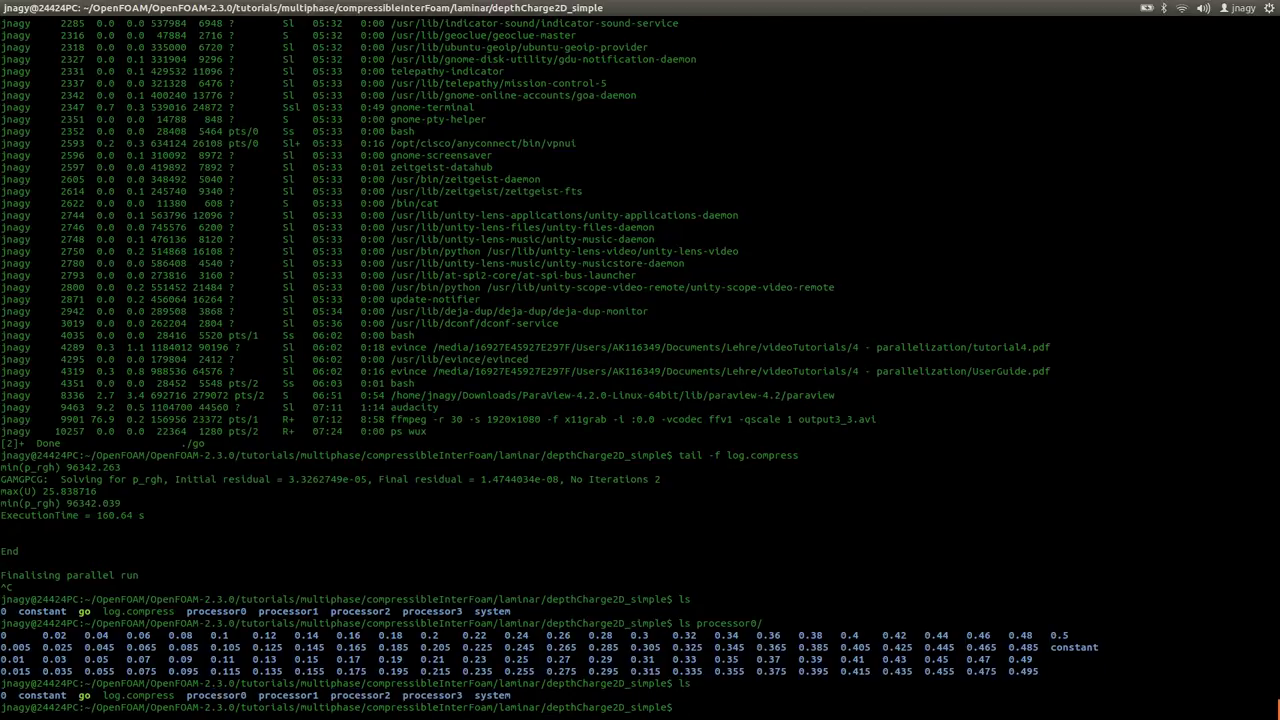
- Create an empty file foam.foam in the case directory with nano and save it
{"action": "type", "text": "rano foam.foam"}
{"action": "key", "text": "Return"}
{"action": "key", "text": "ctrl+o"}
{"action": "key", "text": "Return"}
{"action": "key", "text": "ctrl+x"}
- Open foam.foam in ParaView as a background process, maximize its window and load the data as a reconstructed case
{"action": "type", "text": "paraview &"}
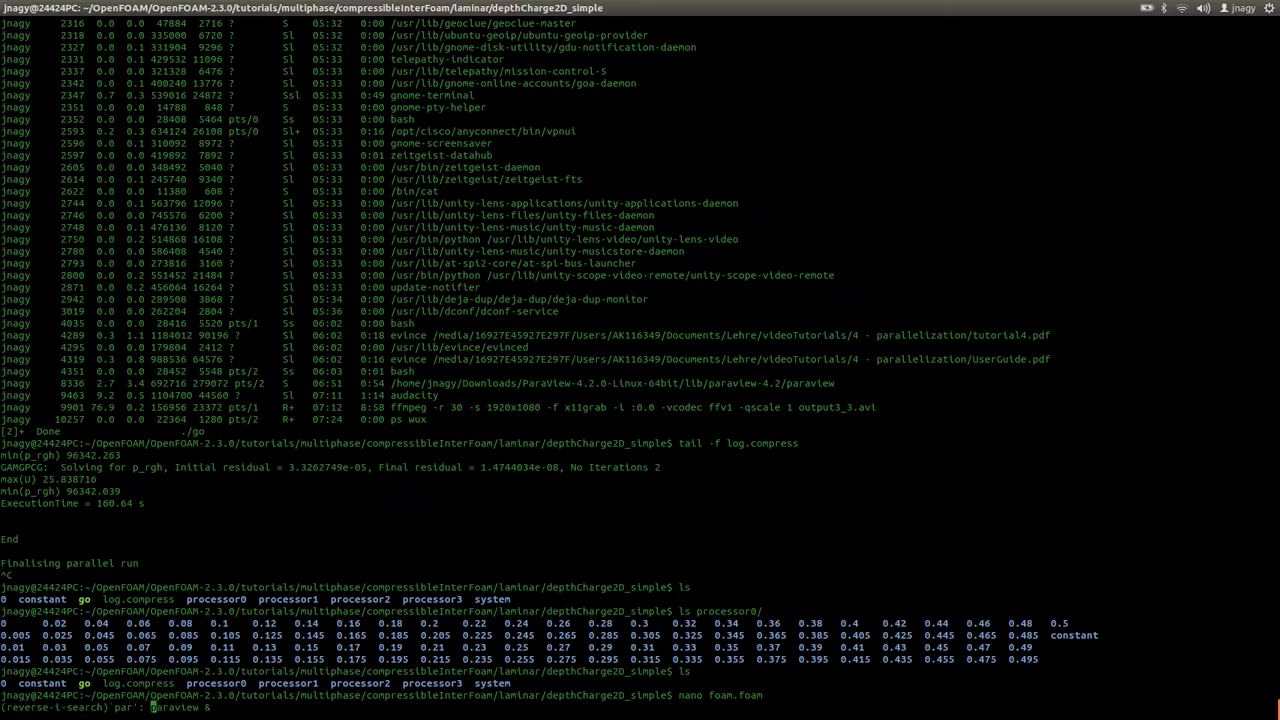
{"action": "key", "text": "Right"}
{"action": "key", "text": "Right"}
{"action": "key", "text": "Right"}
{"action": "key", "text": "Right"}
{"action": "key", "text": "Right"}
{"action": "key", "text": "Right"}
{"action": "key", "text": "Right"}
{"action": "key", "text": "Right"}
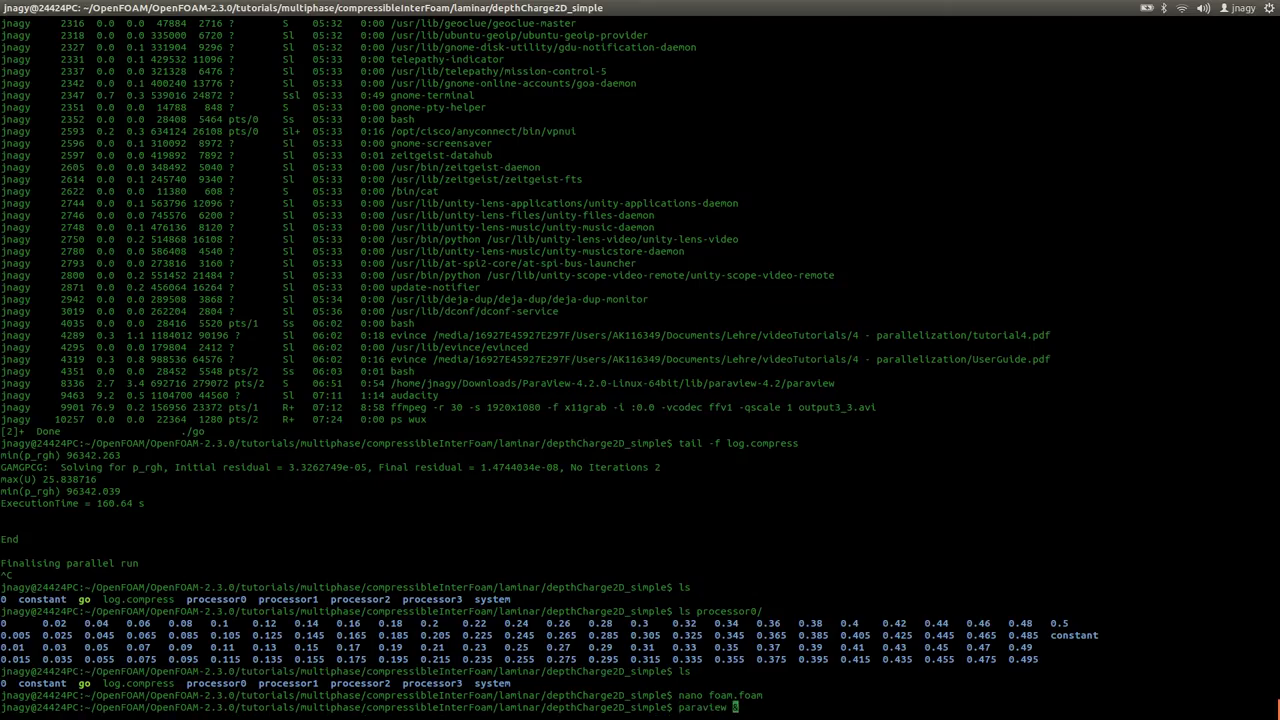
{"action": "type", "text": "foam.foam"}
{"action": "key", "text": "Return"}
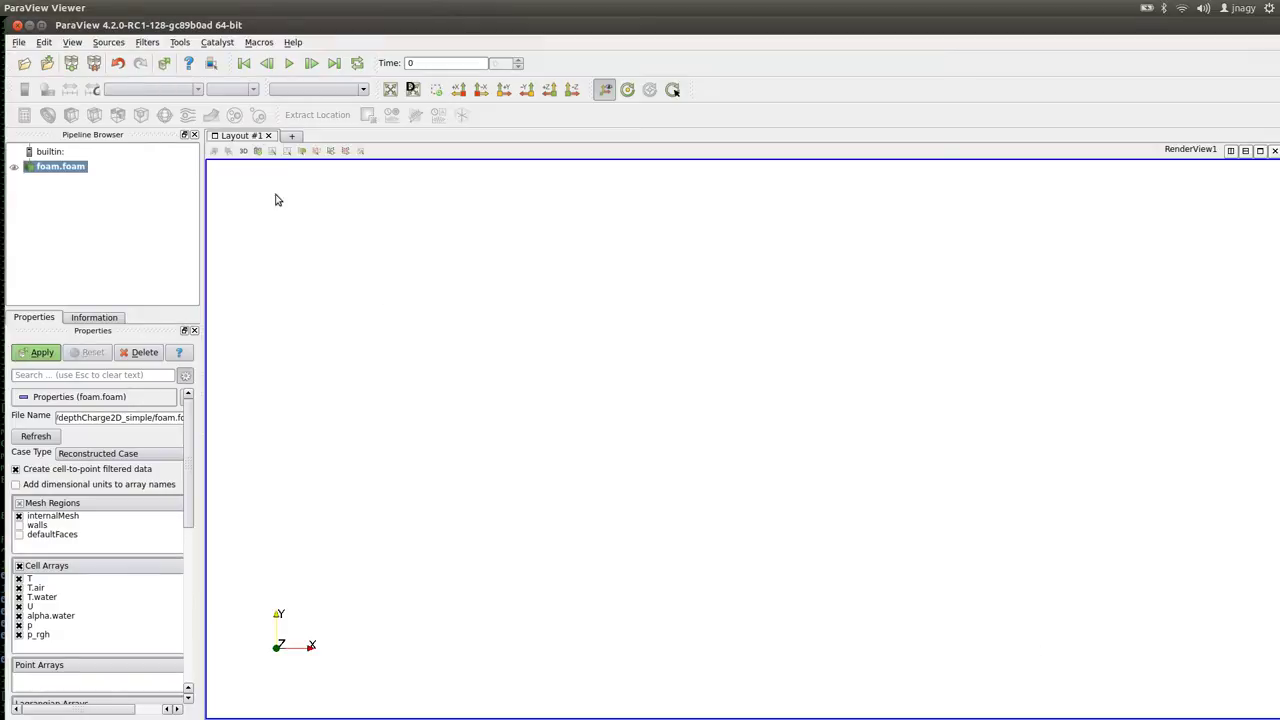
{"action": "left_click", "coordinate": [41, 24]}
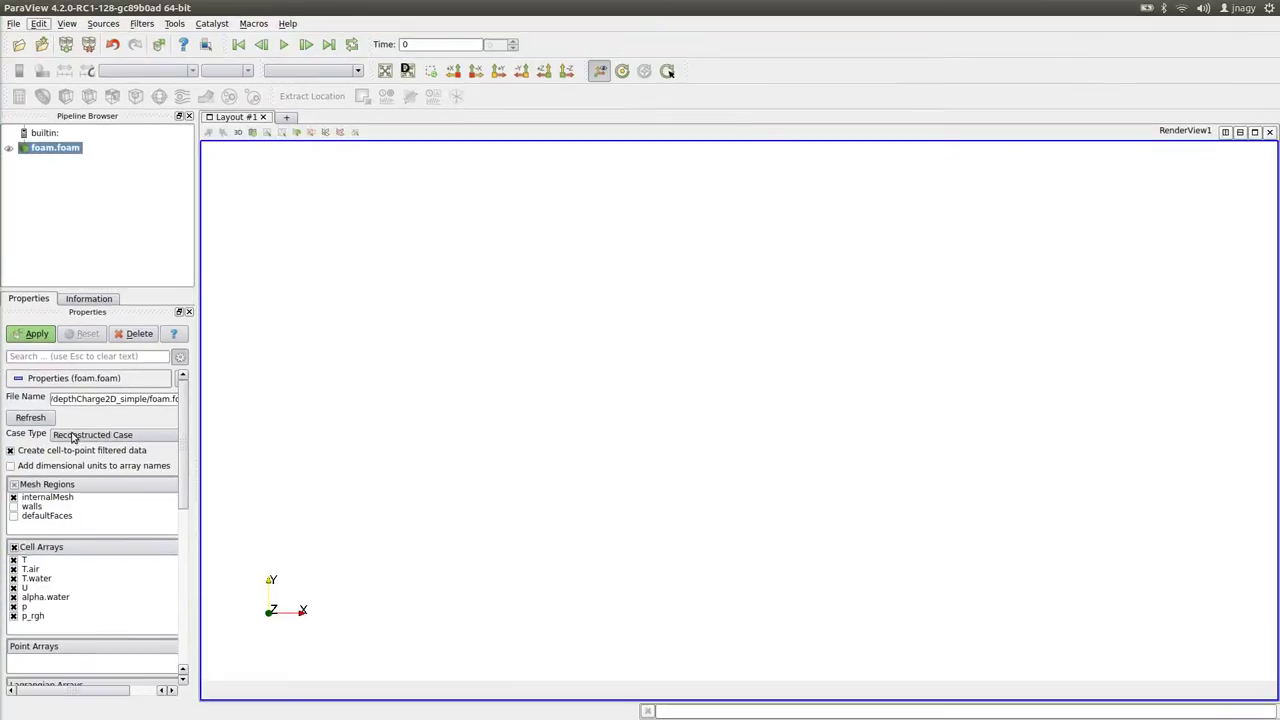
{"action": "left_click", "coordinate": [31, 336]}
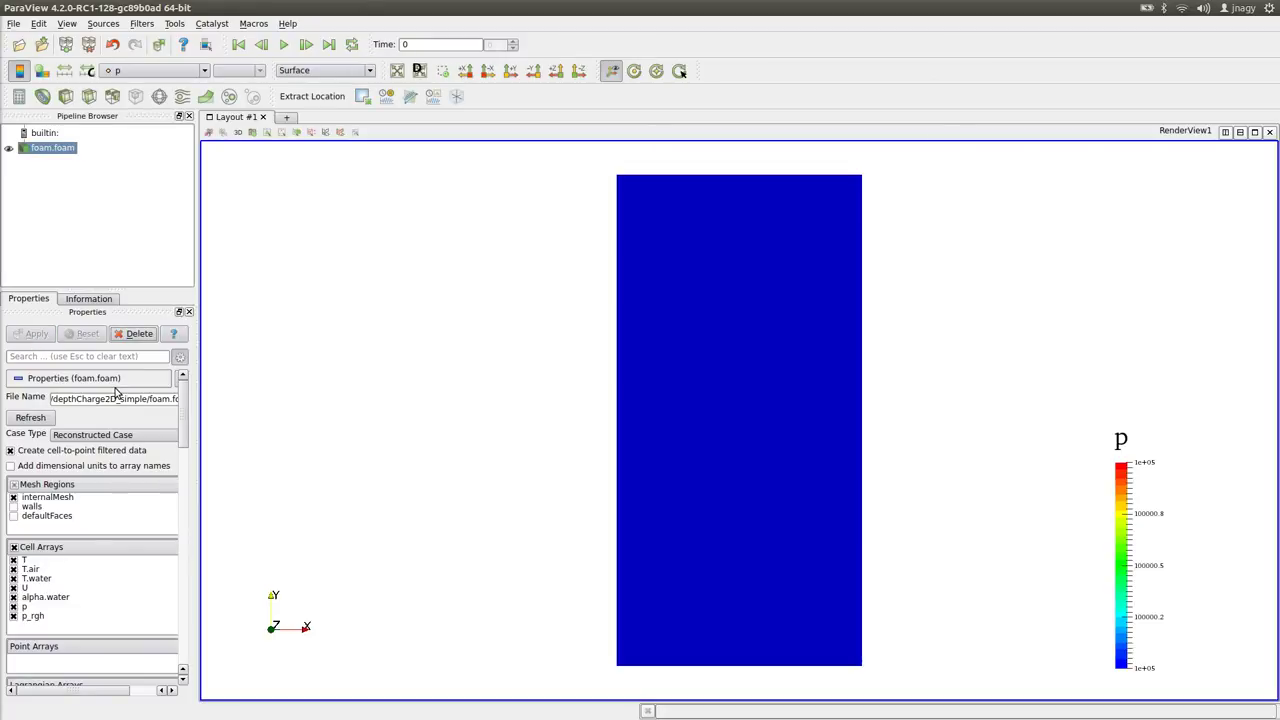
- Switch to the terminal, list the case directory and processor0 to see where the time directories are stored, and return to ParaView
{"action": "key", "text": "alt+Tab"}
{"action": "type", "text": "ls"}
{"action": "key", "text": "Return"}
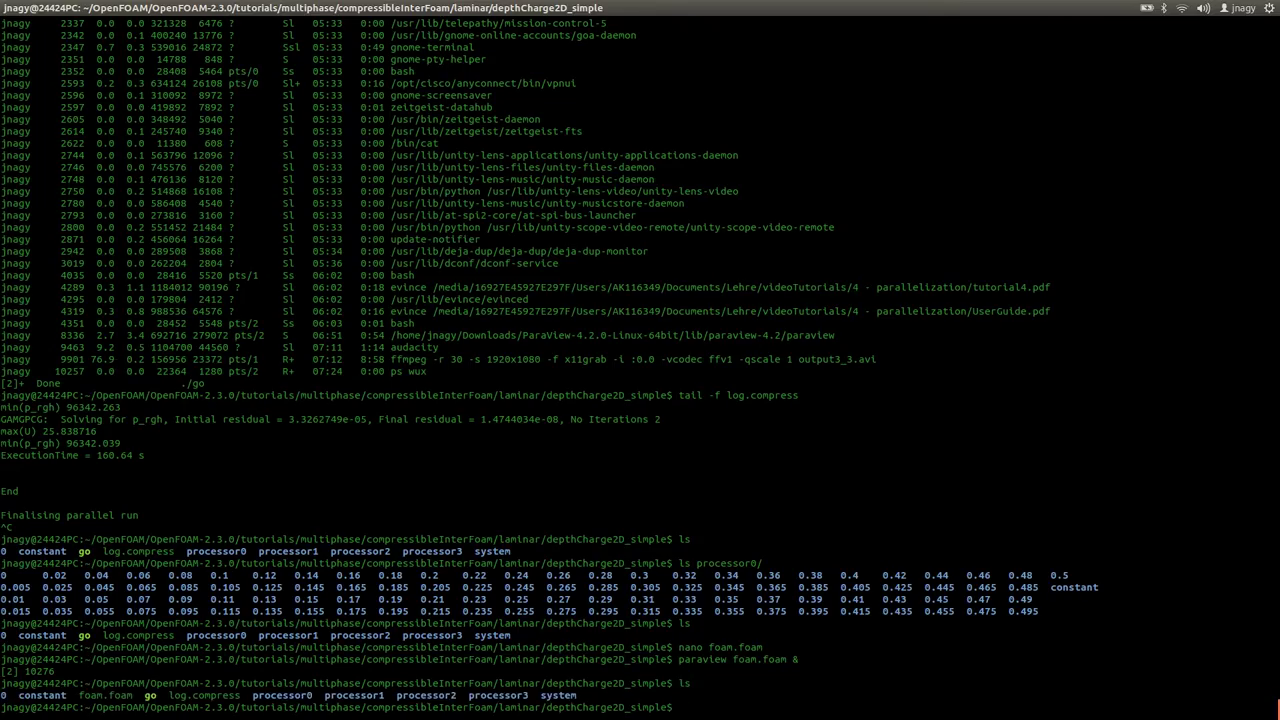
{"action": "type", "text": "ls pr0"}
{"action": "key", "text": "BackSpace"}
{"action": "key", "text": "Tab"}
{"action": "type", "text": "0"}
{"action": "key", "text": "Tab"}
{"action": "key", "text": "Return"}
{"action": "key", "text": "alt+Tab"}
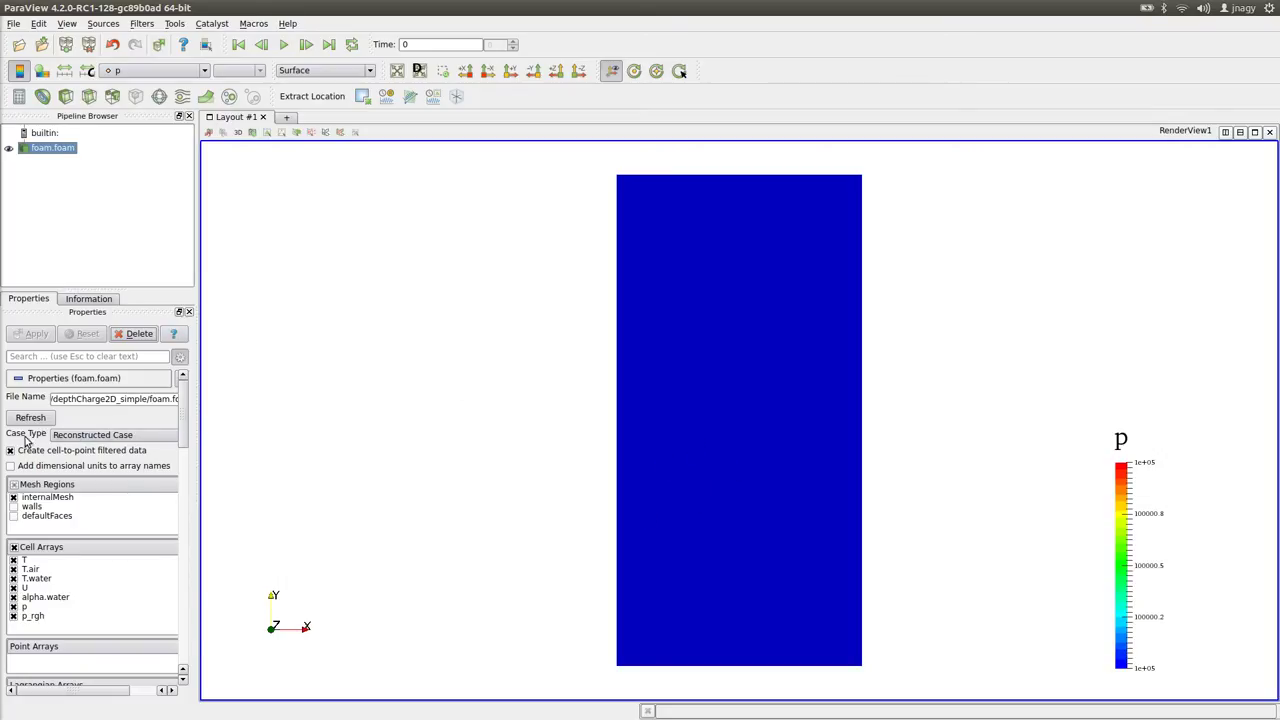
- Set the case type of foam.foam to Decomposed Case and apply the change
{"action": "left_click", "coordinate": [102, 436]}
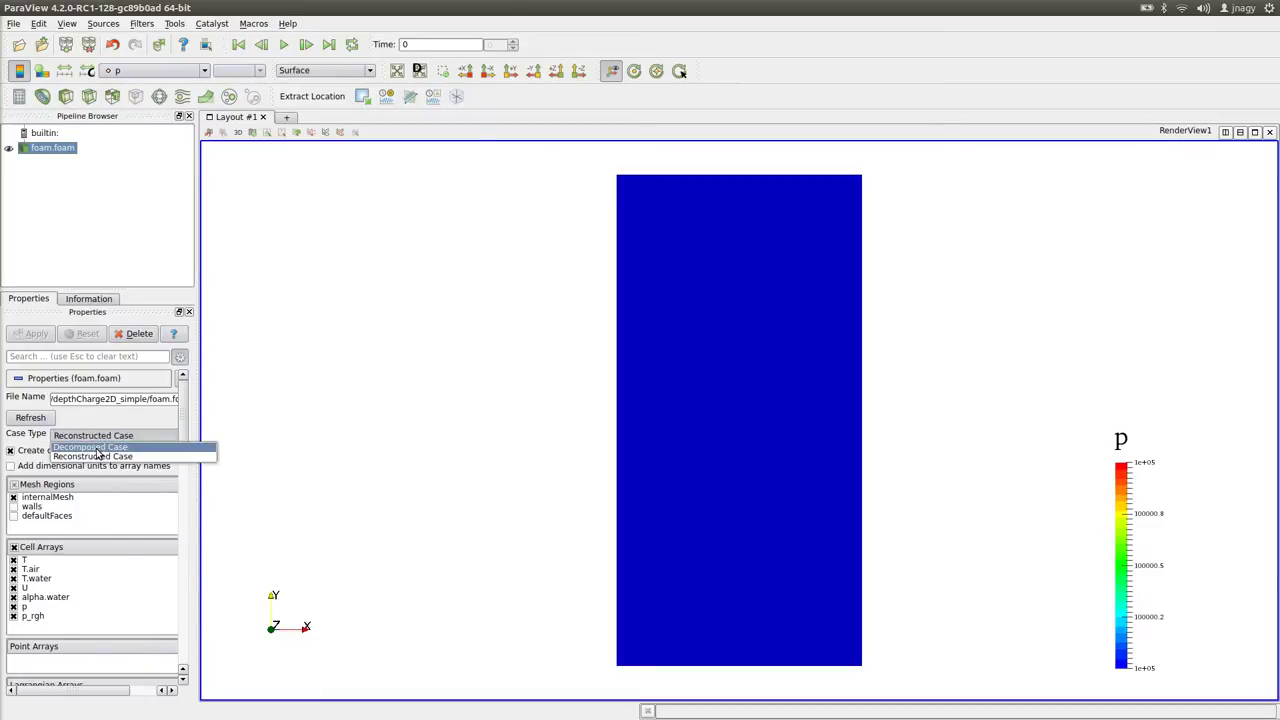
{"action": "left_click", "coordinate": [98, 448]}
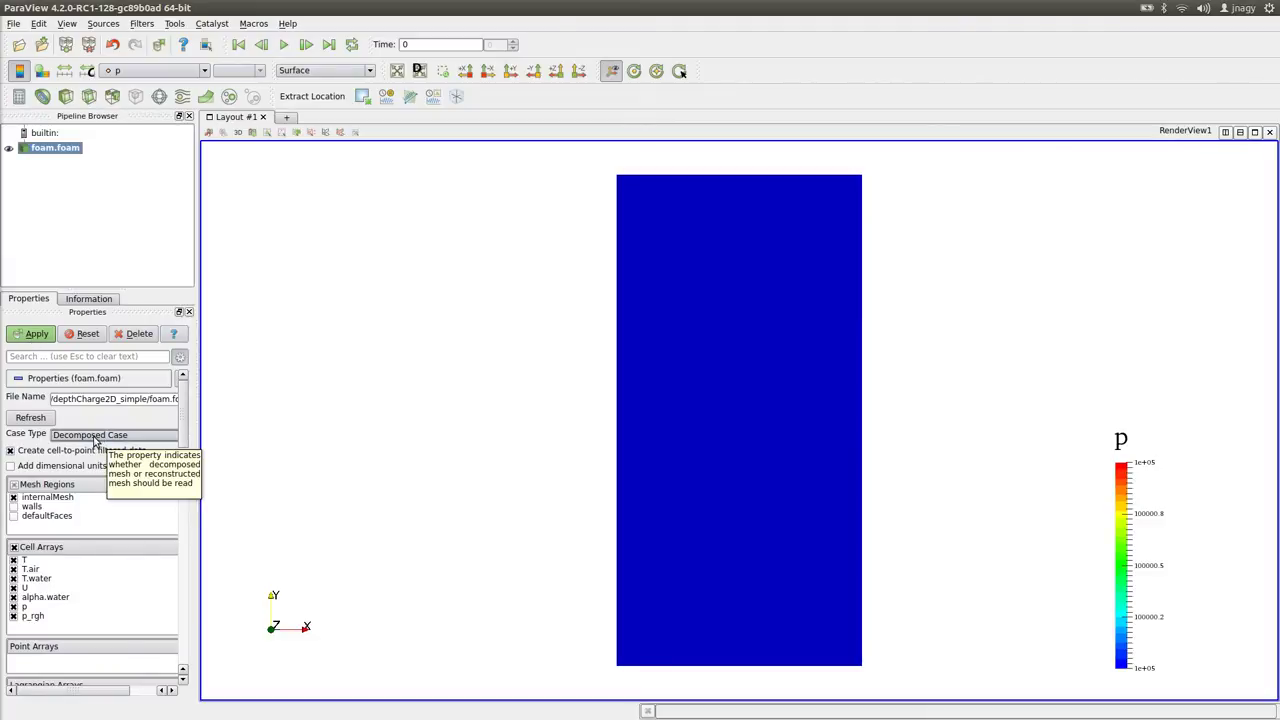
{"action": "left_click", "coordinate": [35, 340]}
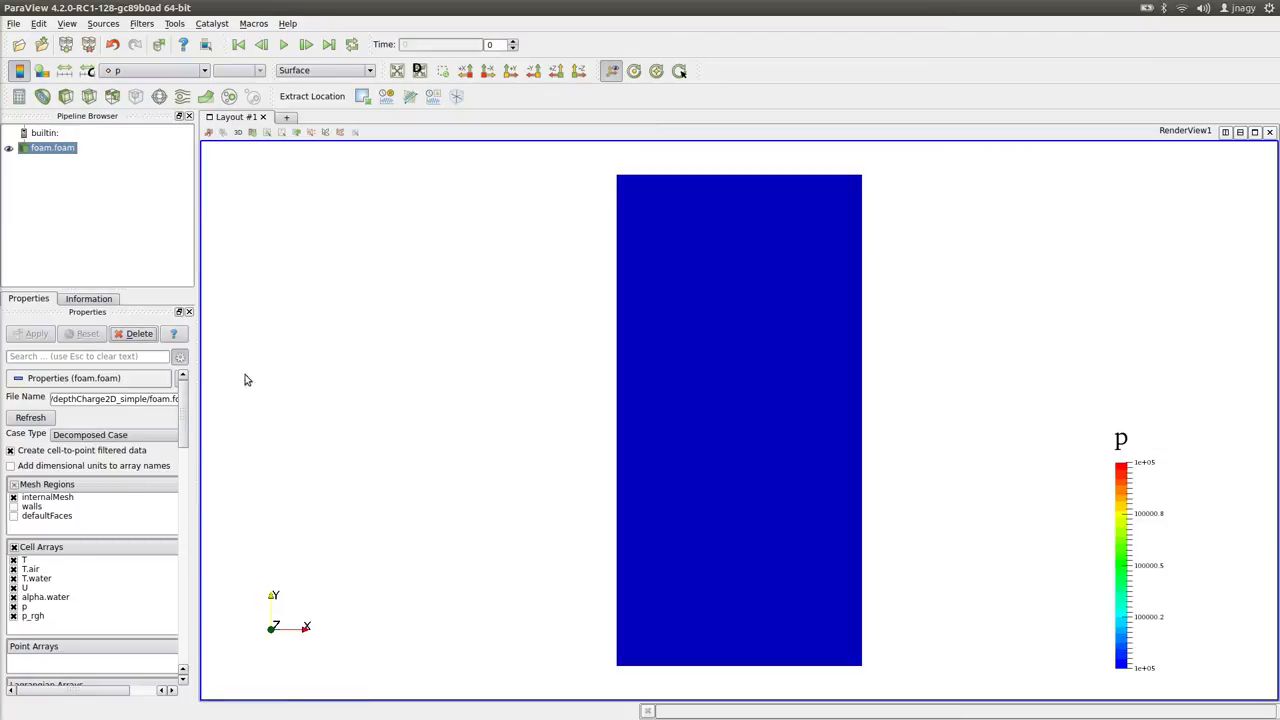
- List the processor0 directory again in the terminal to review its time directories, and return to ParaView
{"action": "key", "text": "alt+Tab"}
{"action": "type", "text": "ls "}
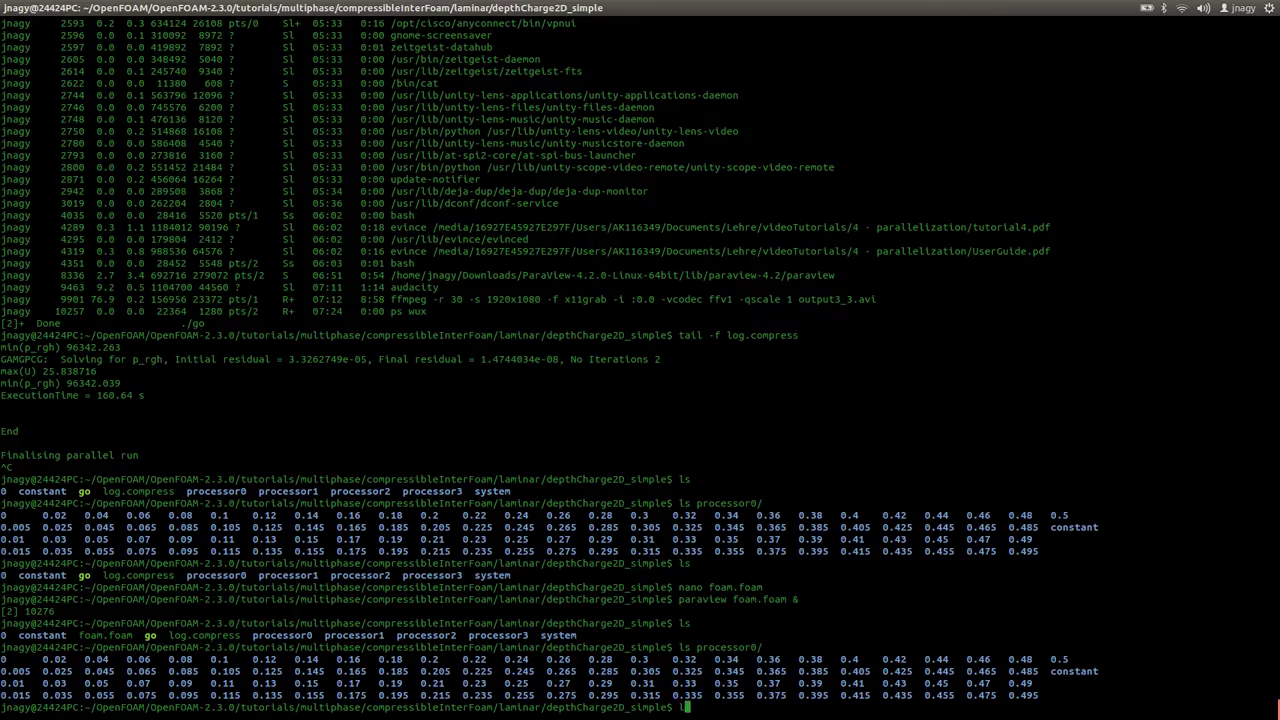
{"action": "type", "text": "processor0/"}
{"action": "key", "text": "Return"}
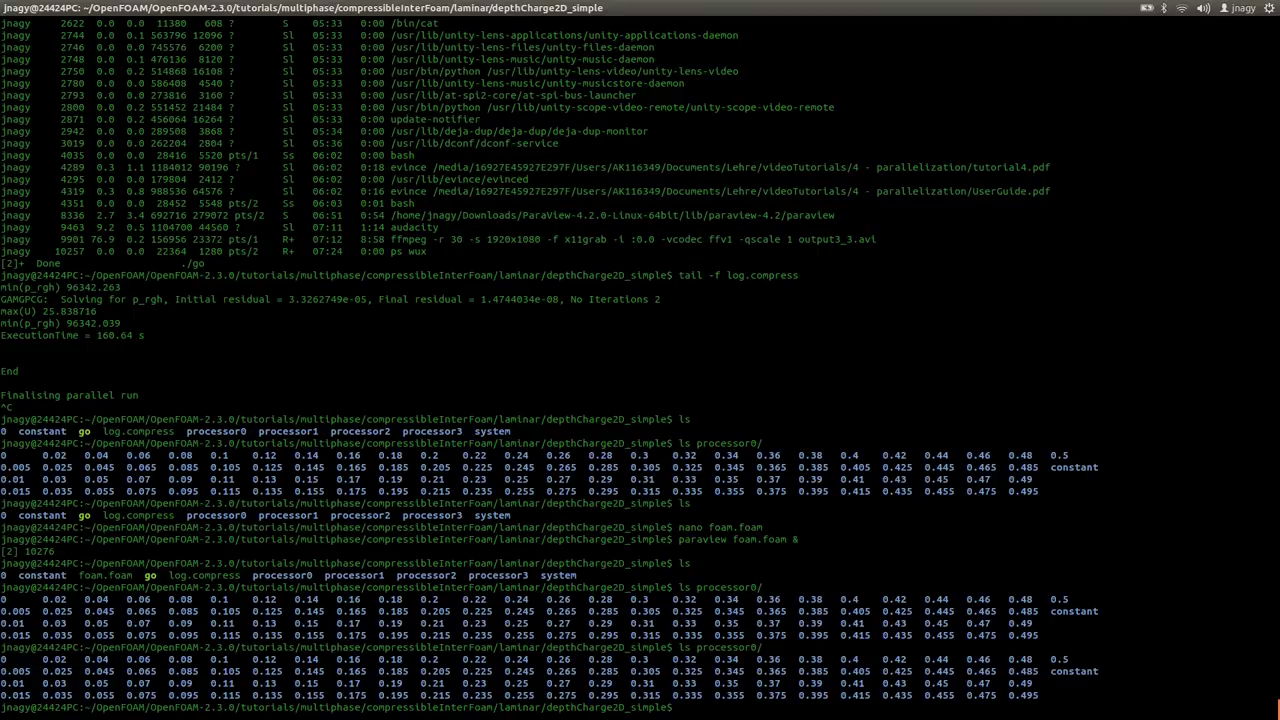
{"action": "key", "text": "alt+Tab"}
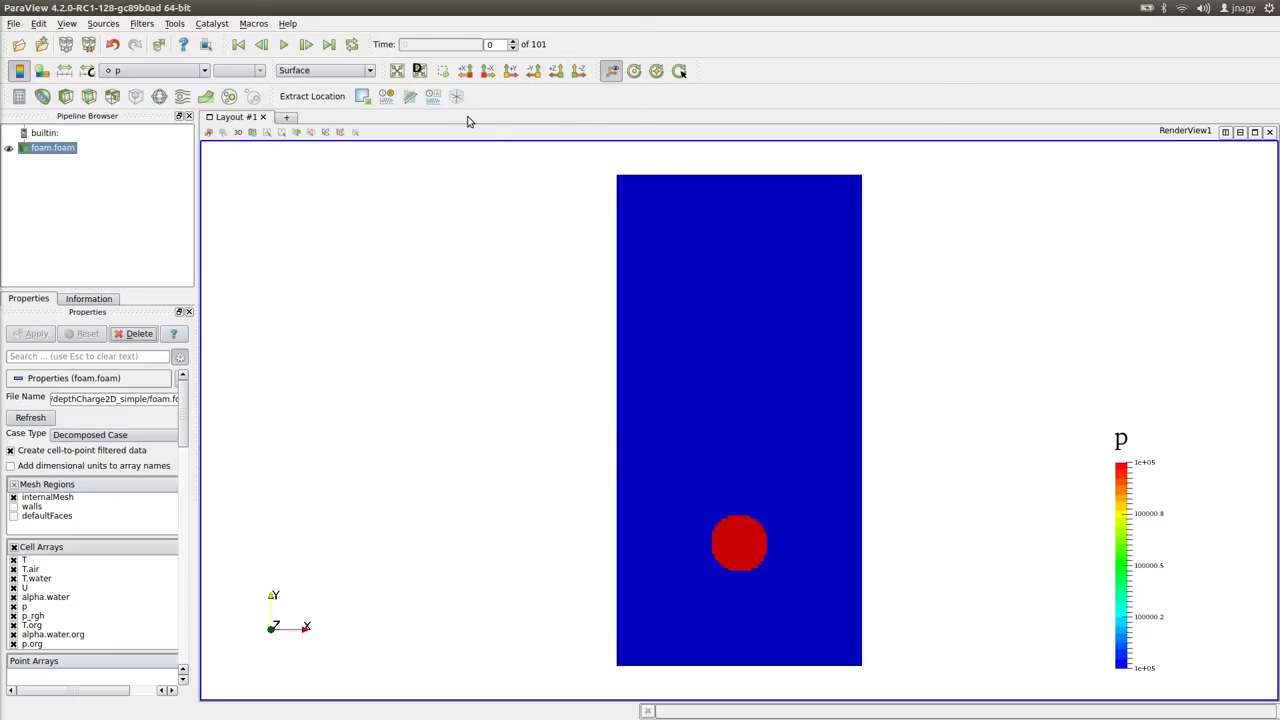
- Rescale the colours to the data range and colour the mesh by the cell-based pressure p
{"action": "left_click", "coordinate": [64, 70]}
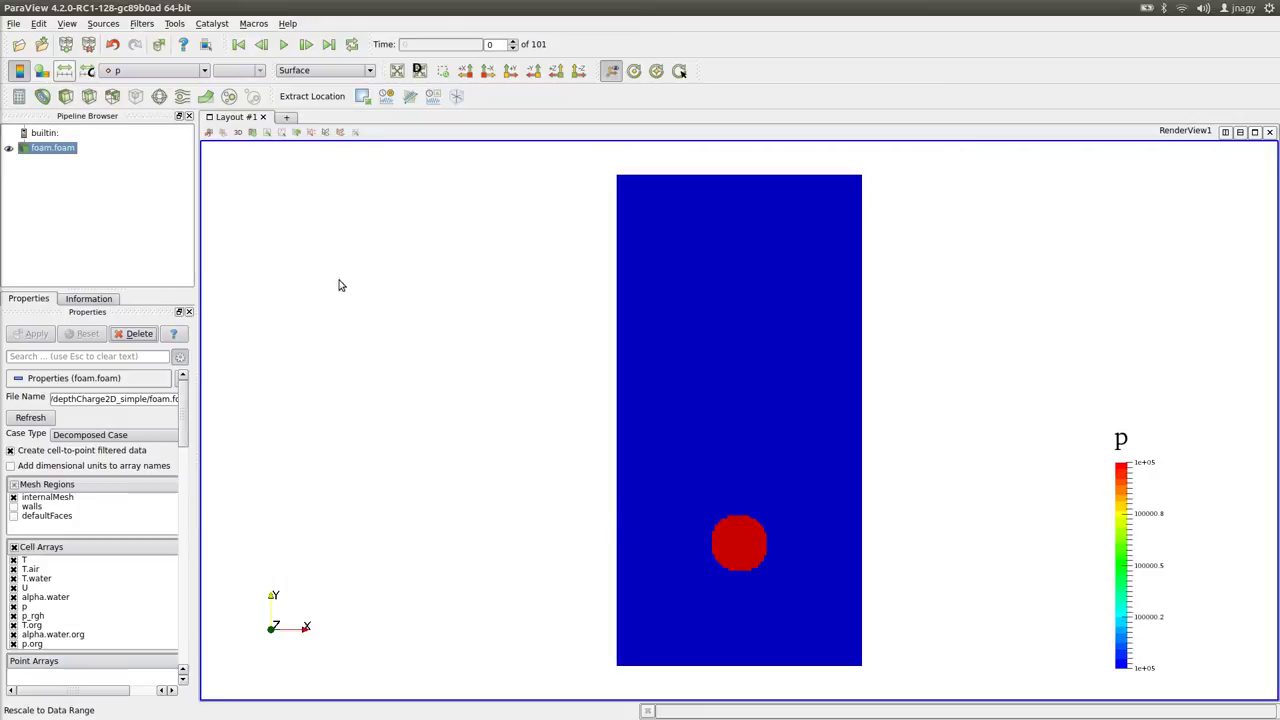
{"action": "left_click", "coordinate": [175, 71]}
{"action": "left_click", "coordinate": [140, 298]}
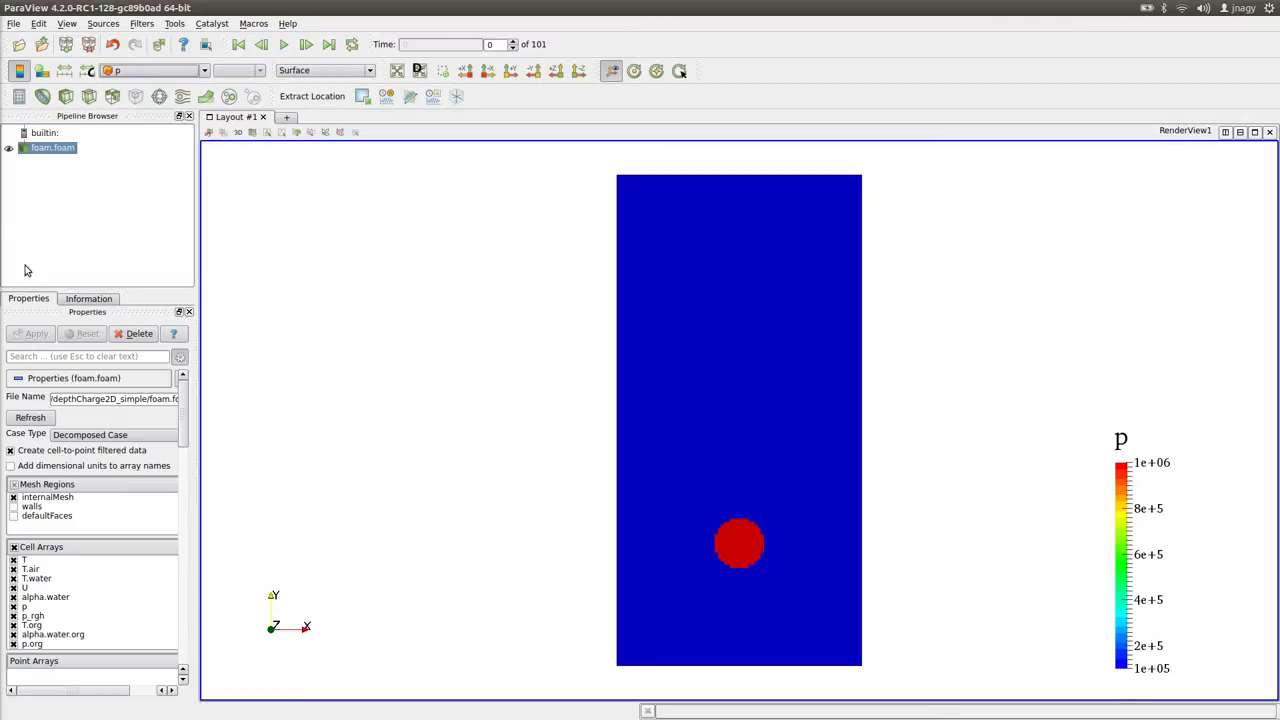
- Colour the mesh by the cell-based temperature T for inspection, and switch the colouring to cell-based alpha.water
{"action": "left_click", "coordinate": [140, 70]}
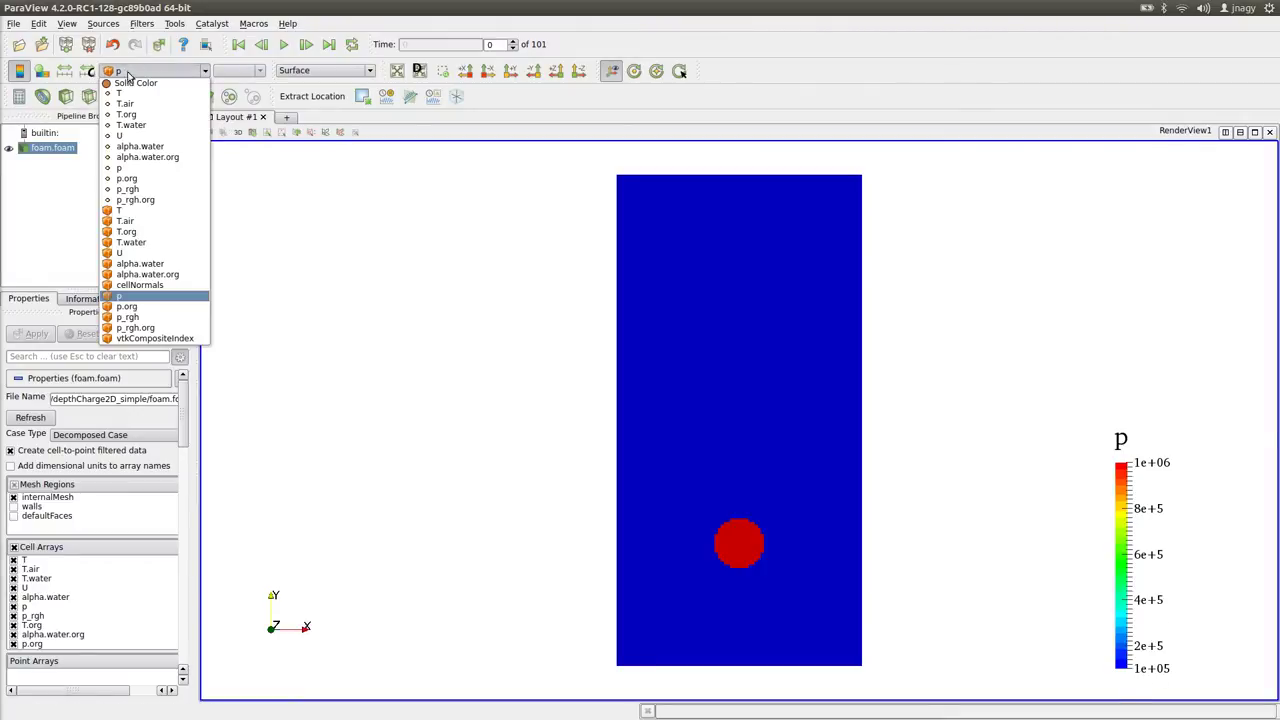
{"action": "left_click", "coordinate": [140, 216]}
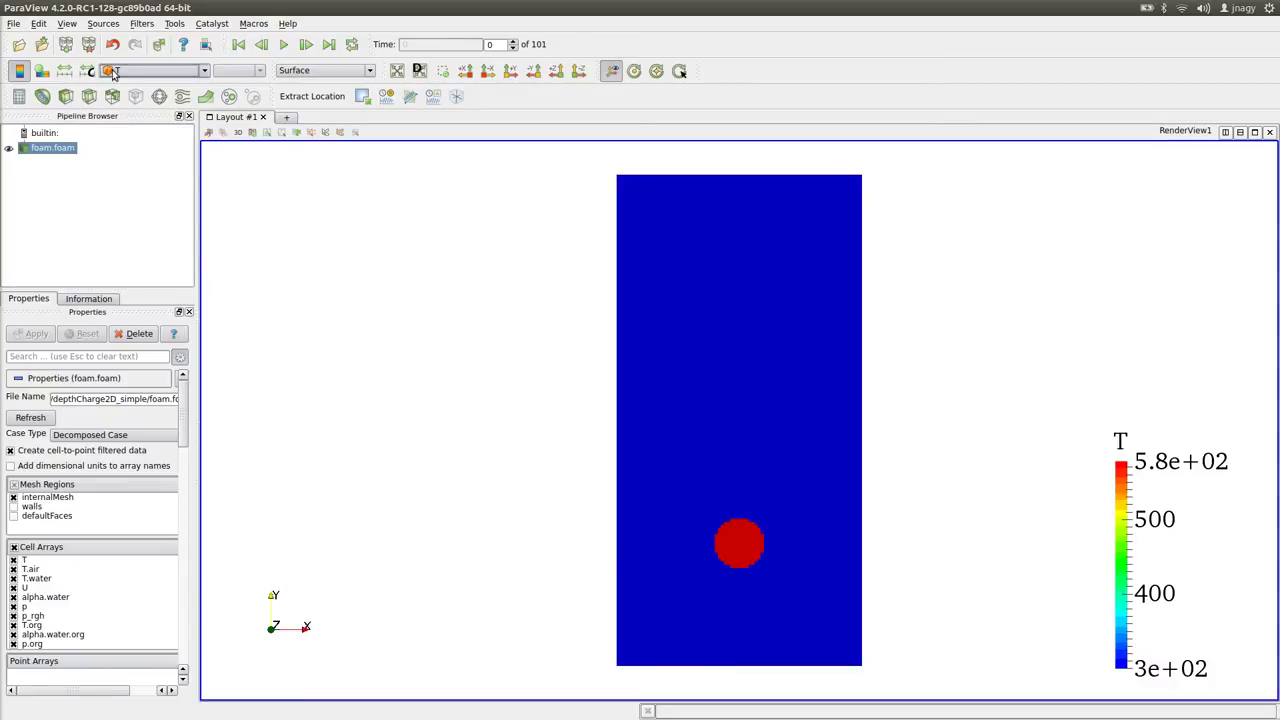
{"action": "left_click", "coordinate": [150, 70]}
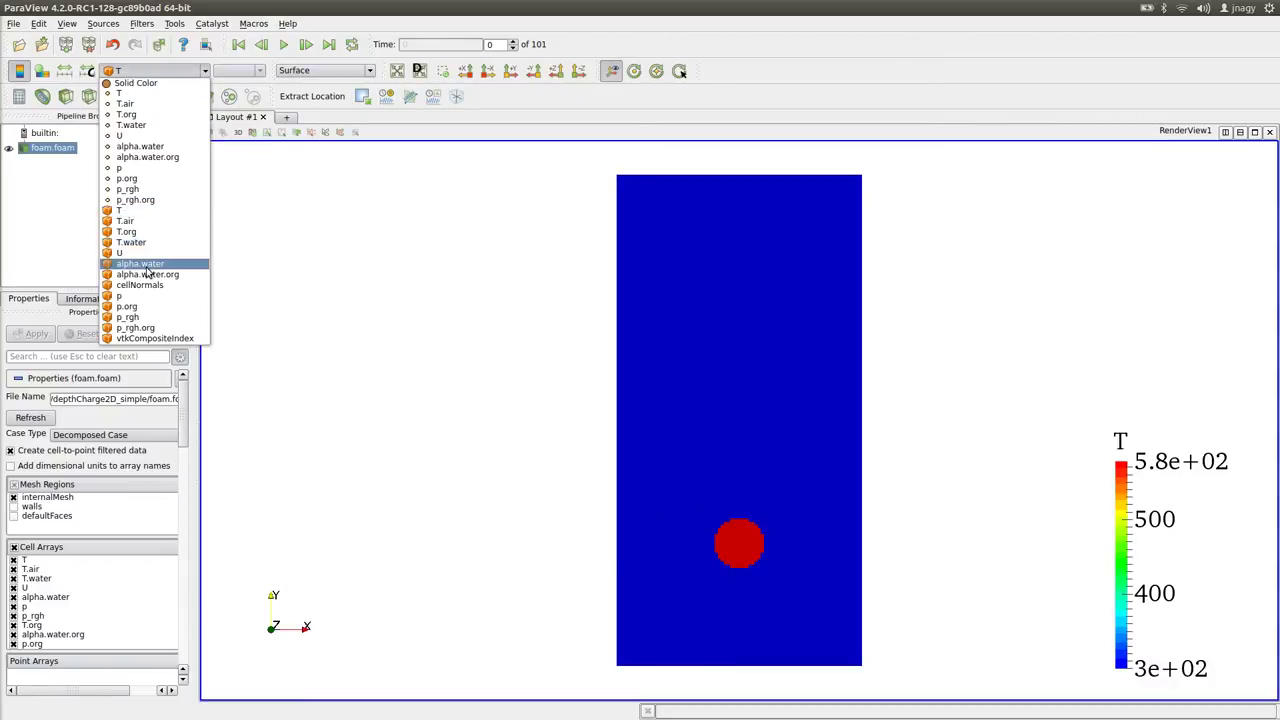
{"action": "left_click", "coordinate": [145, 264]}
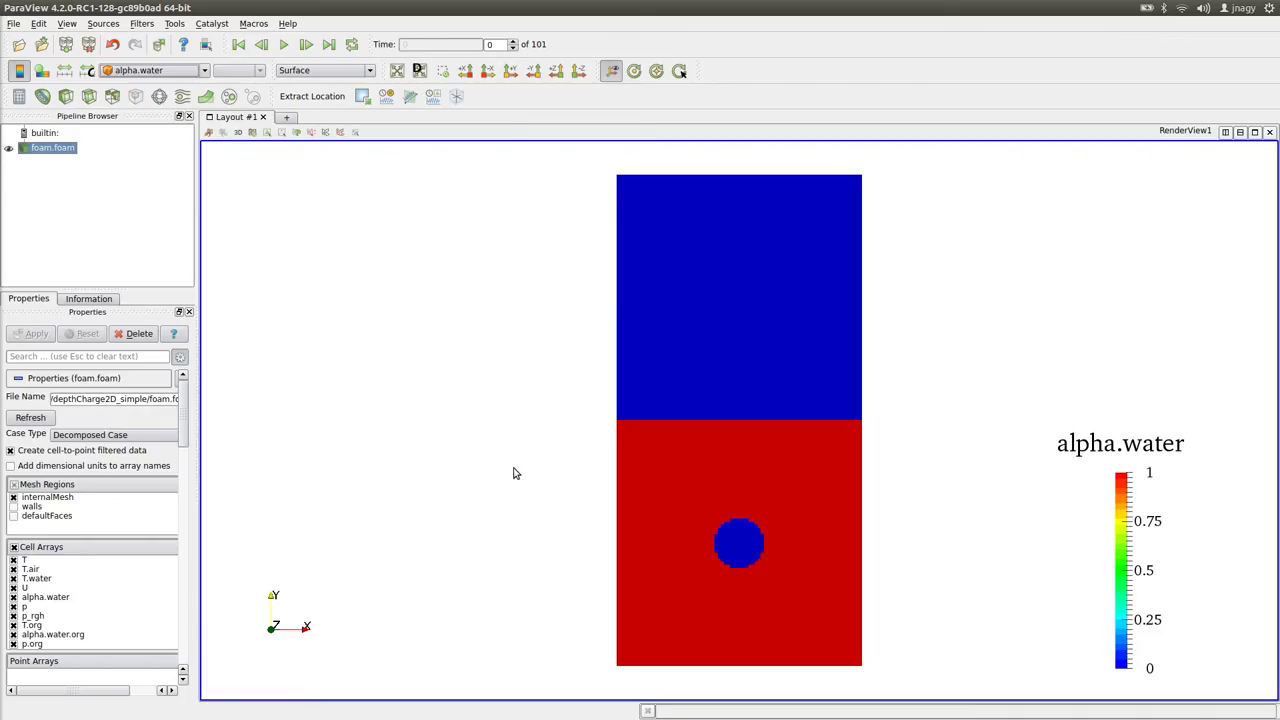
{"action": "key", "text": "alt+Tab"}
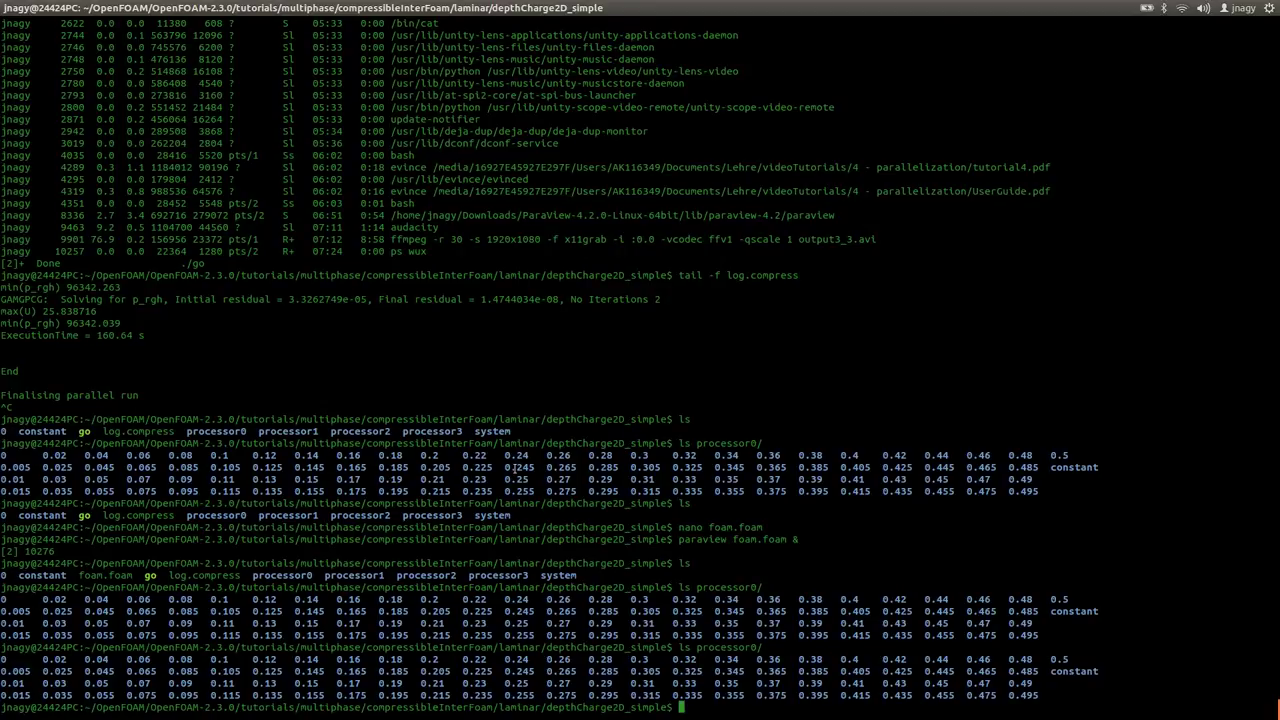
{"action": "key", "text": "alt+Tab"}
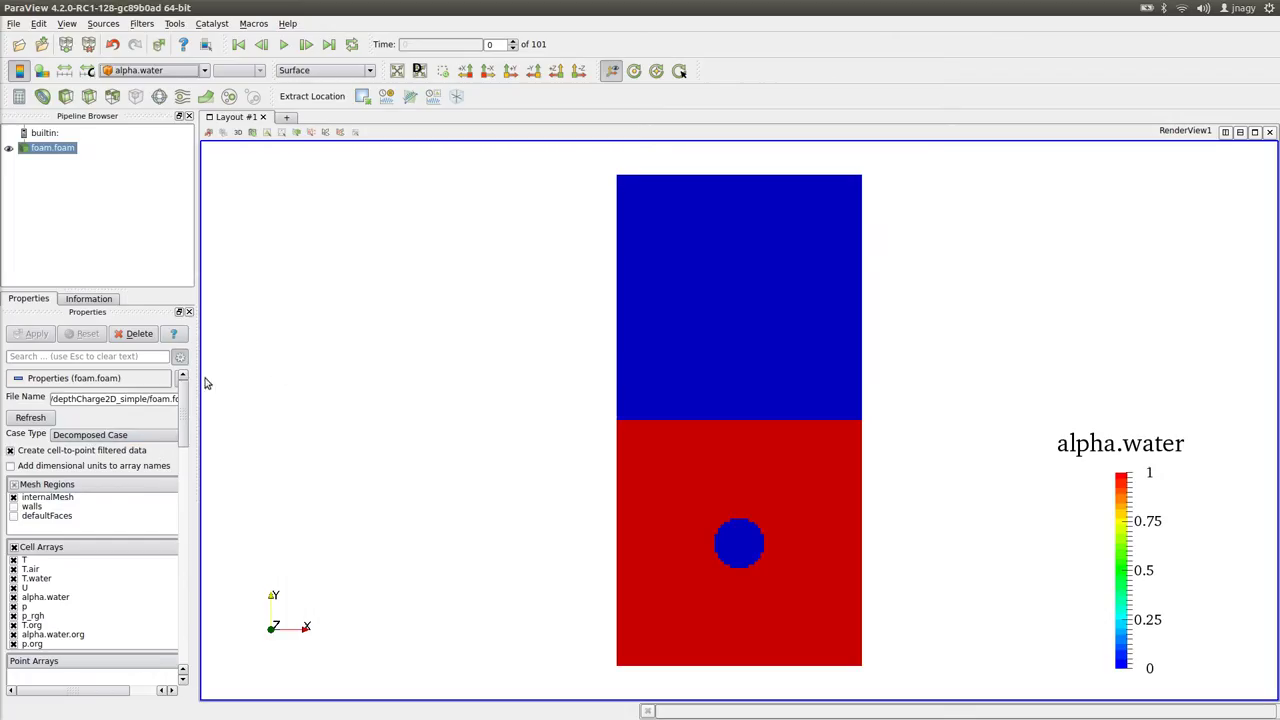
- Advance the alpha.water result one time step at a time up to step 18 to examine the bubble and water surface
{"action": "left_click", "coordinate": [306, 45]}
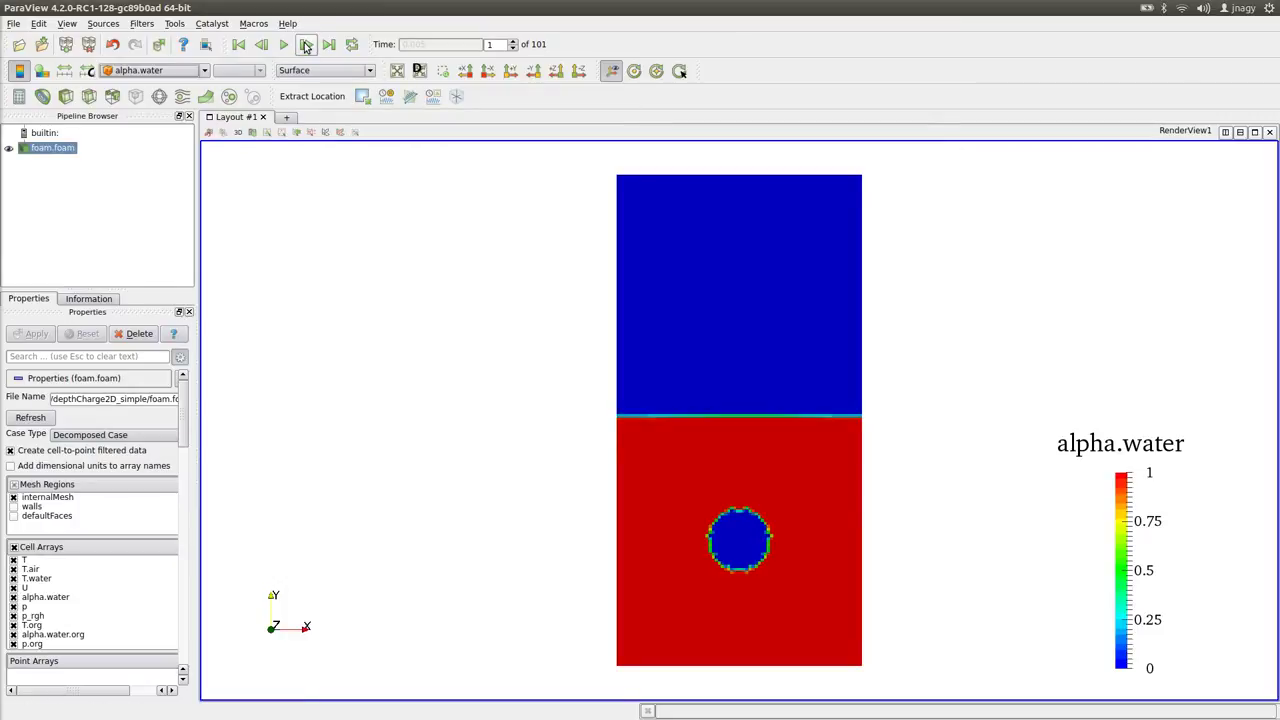
{"action": "left_click", "coordinate": [306, 45]}
{"action": "left_click", "coordinate": [306, 45]}
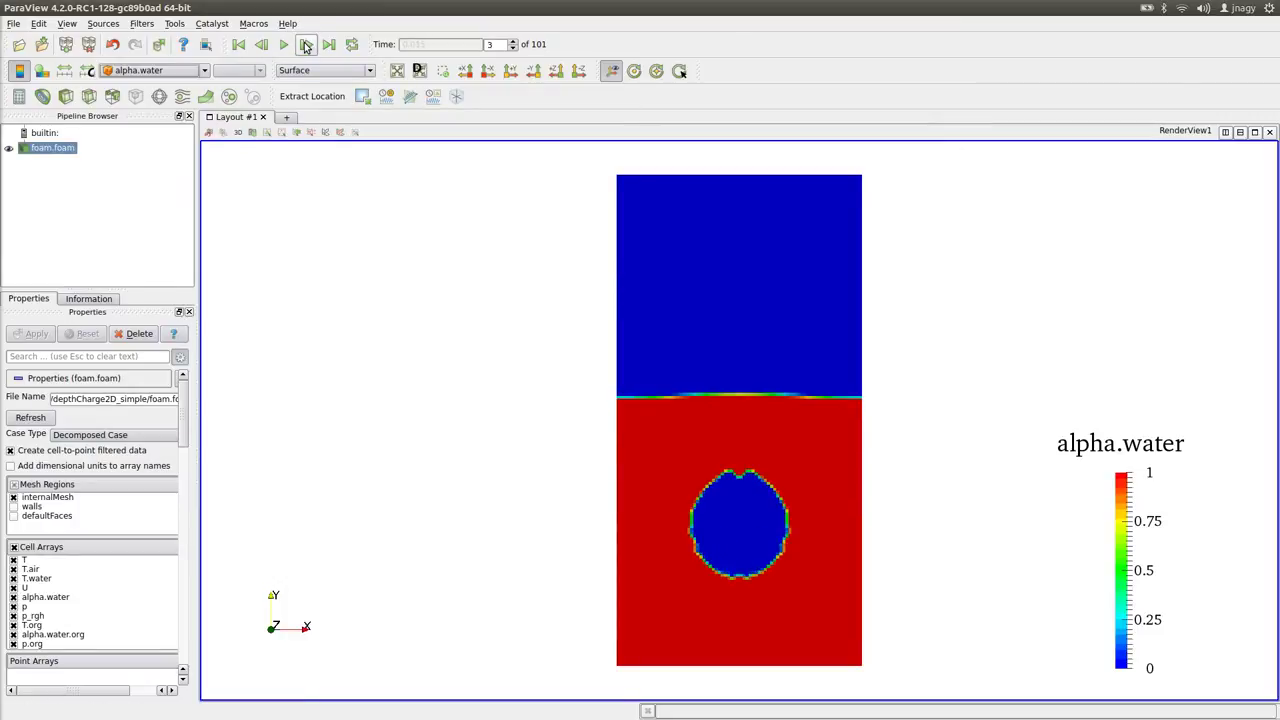
{"action": "left_click", "coordinate": [306, 45]}
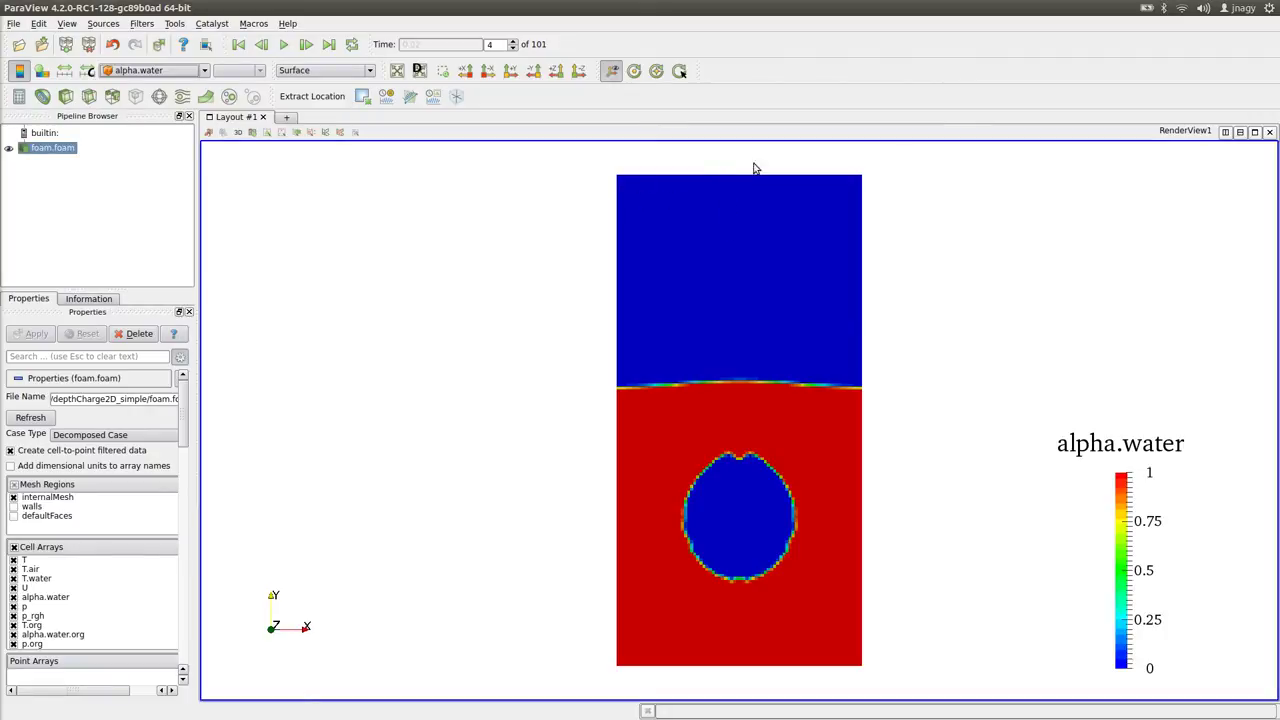
{"action": "left_click", "coordinate": [306, 45]}
{"action": "left_click", "coordinate": [306, 45]}
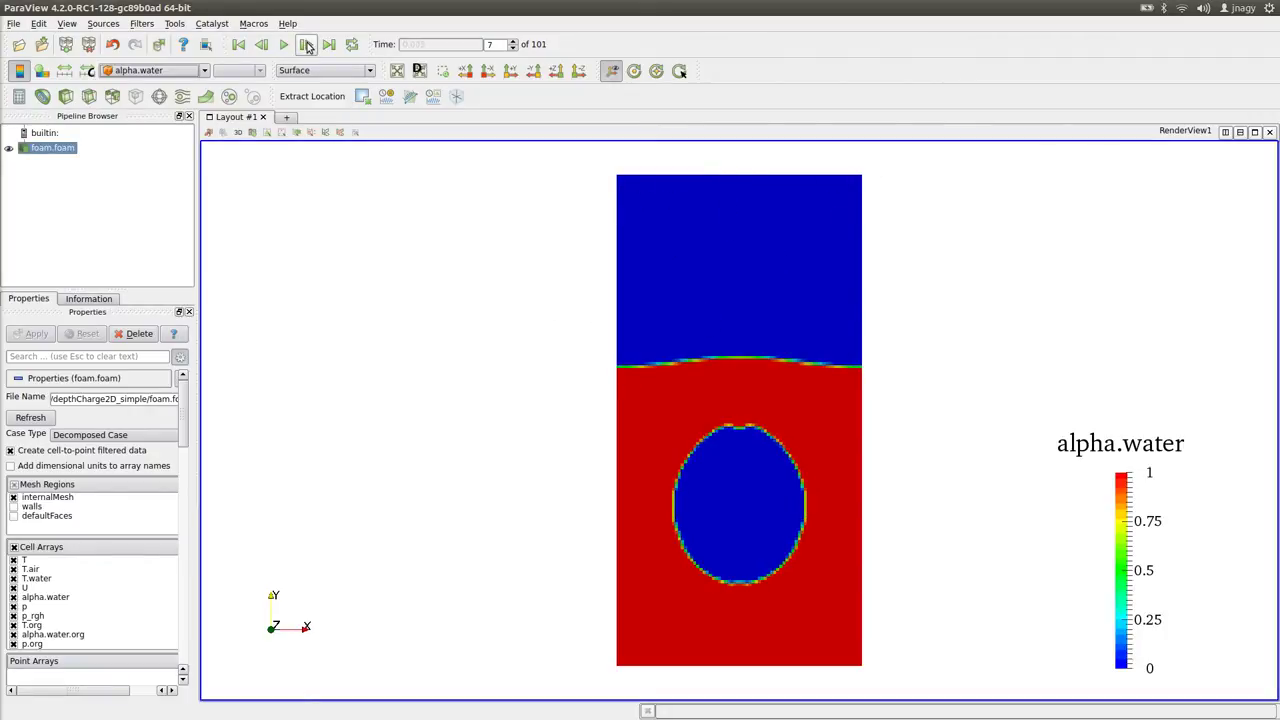
{"action": "left_click", "coordinate": [306, 45]}
{"action": "left_click", "coordinate": [306, 45]}
{"action": "left_click", "coordinate": [306, 45]}
{"action": "left_click", "coordinate": [306, 45]}
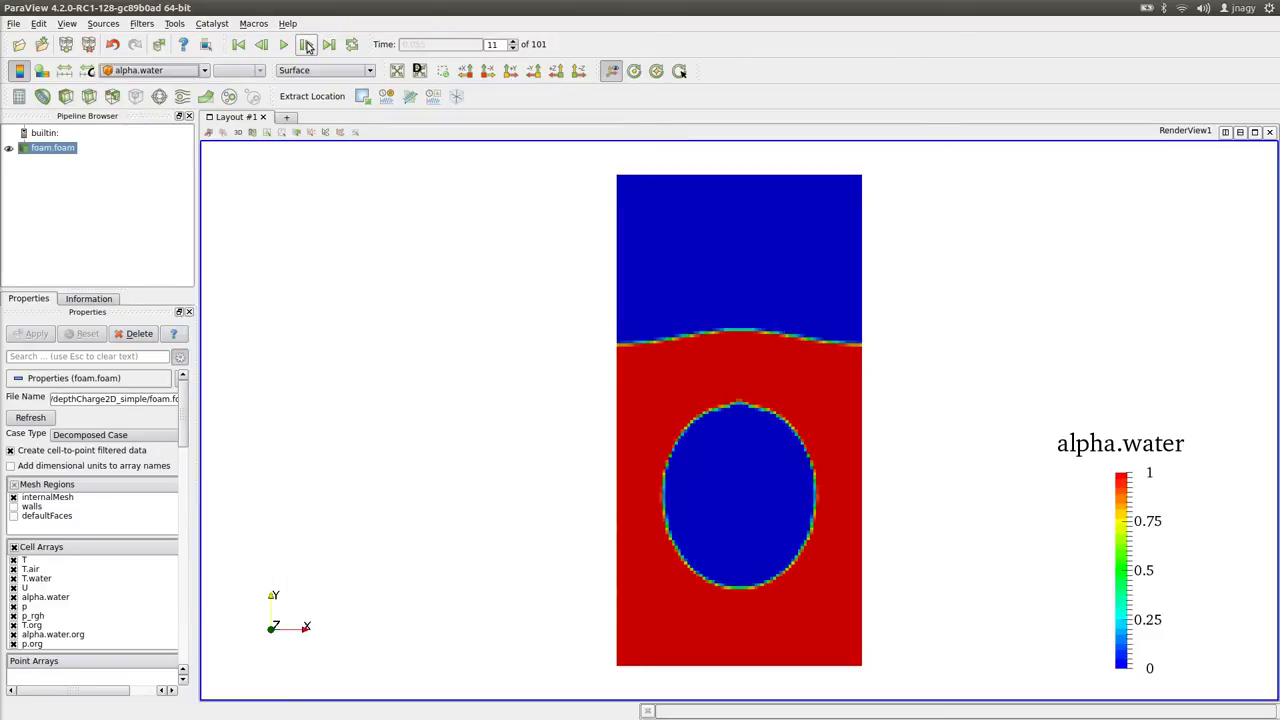
{"action": "left_click", "coordinate": [306, 45]}
{"action": "left_click", "coordinate": [306, 45]}
{"action": "left_click", "coordinate": [306, 45]}
{"action": "left_click", "coordinate": [306, 45]}
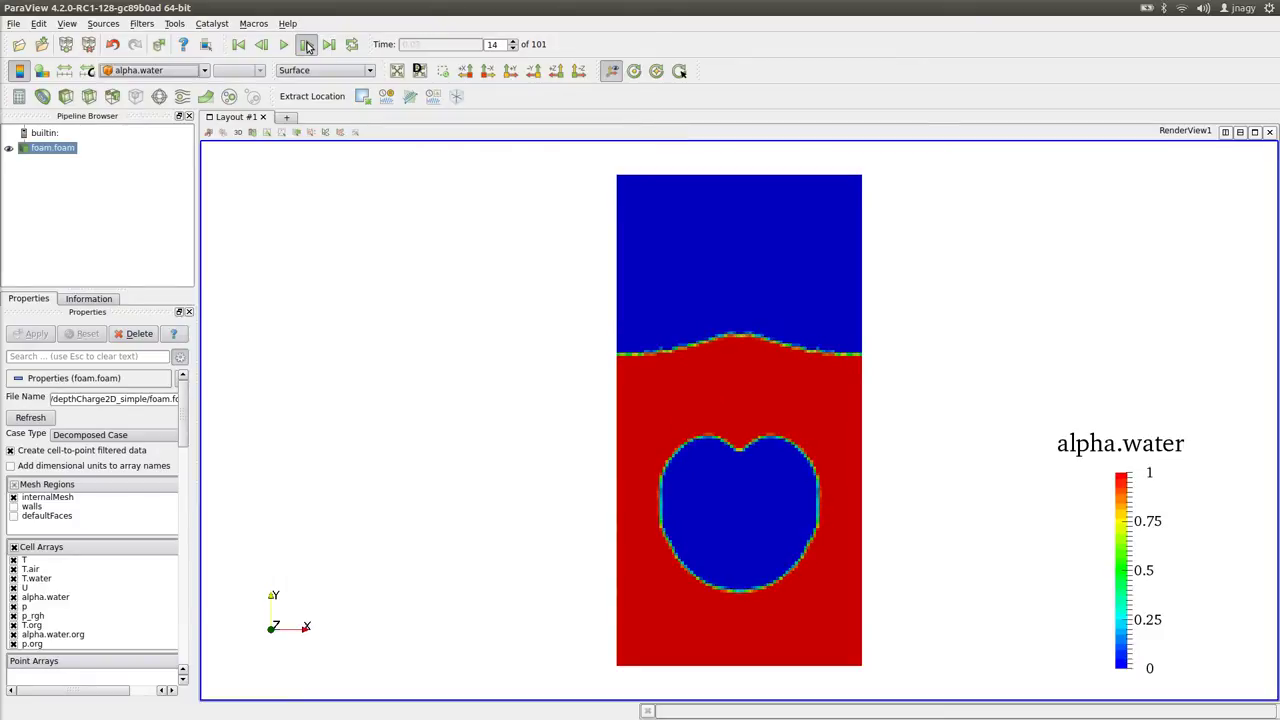
{"action": "left_click", "coordinate": [306, 45]}
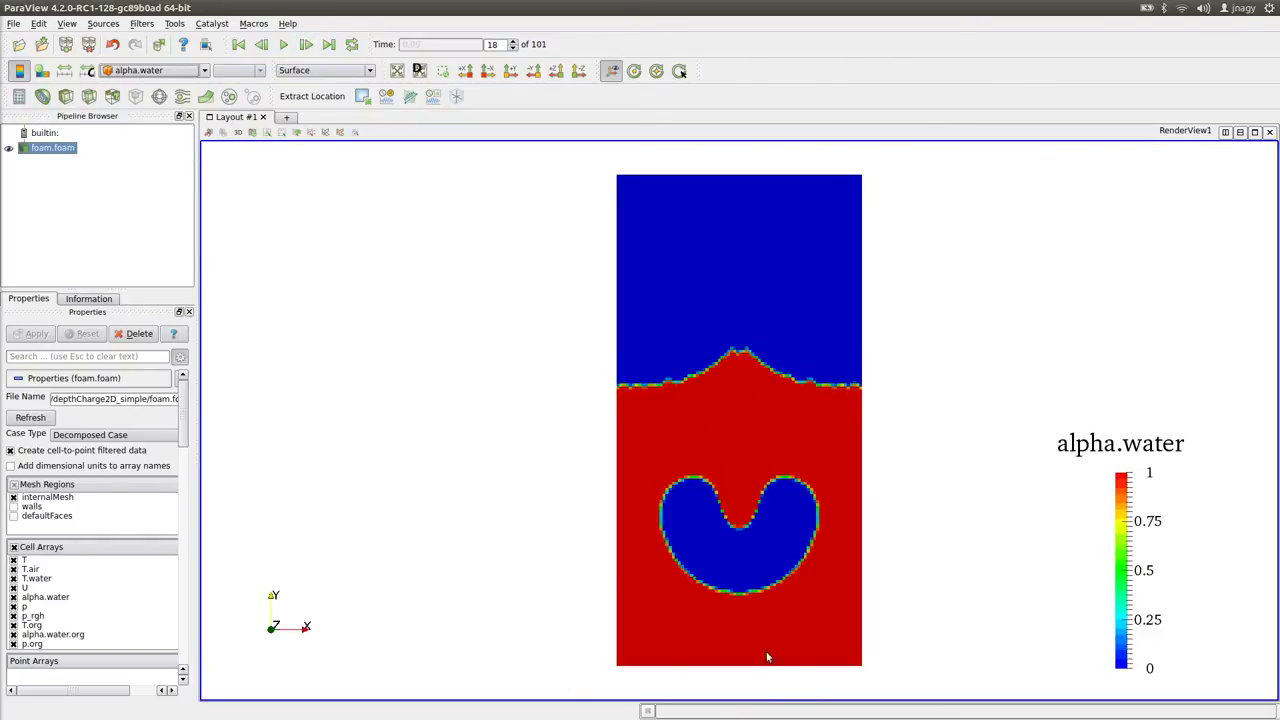
- Show the last alpha.water time step, return to step 0, and play the animation through to the end
{"action": "left_click", "coordinate": [329, 45]}
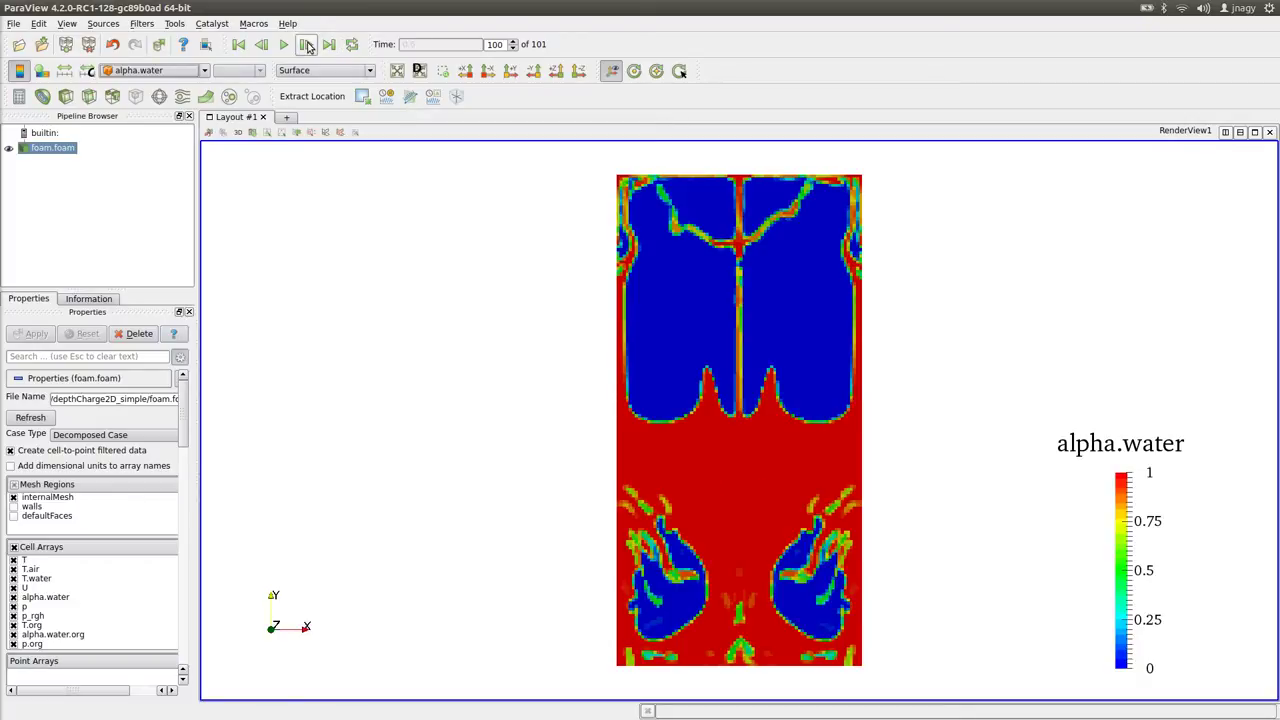
{"action": "double_click", "coordinate": [493, 44]}
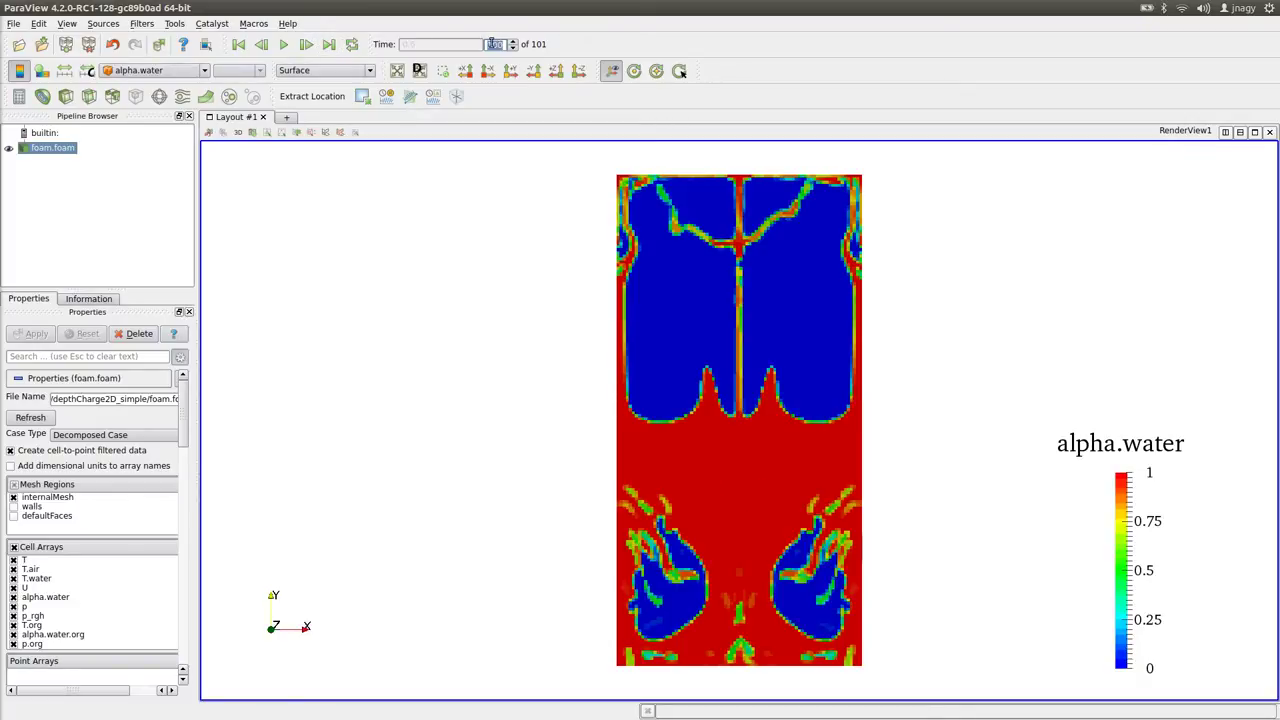
{"action": "type", "text": "0"}
{"action": "key", "text": "Return"}
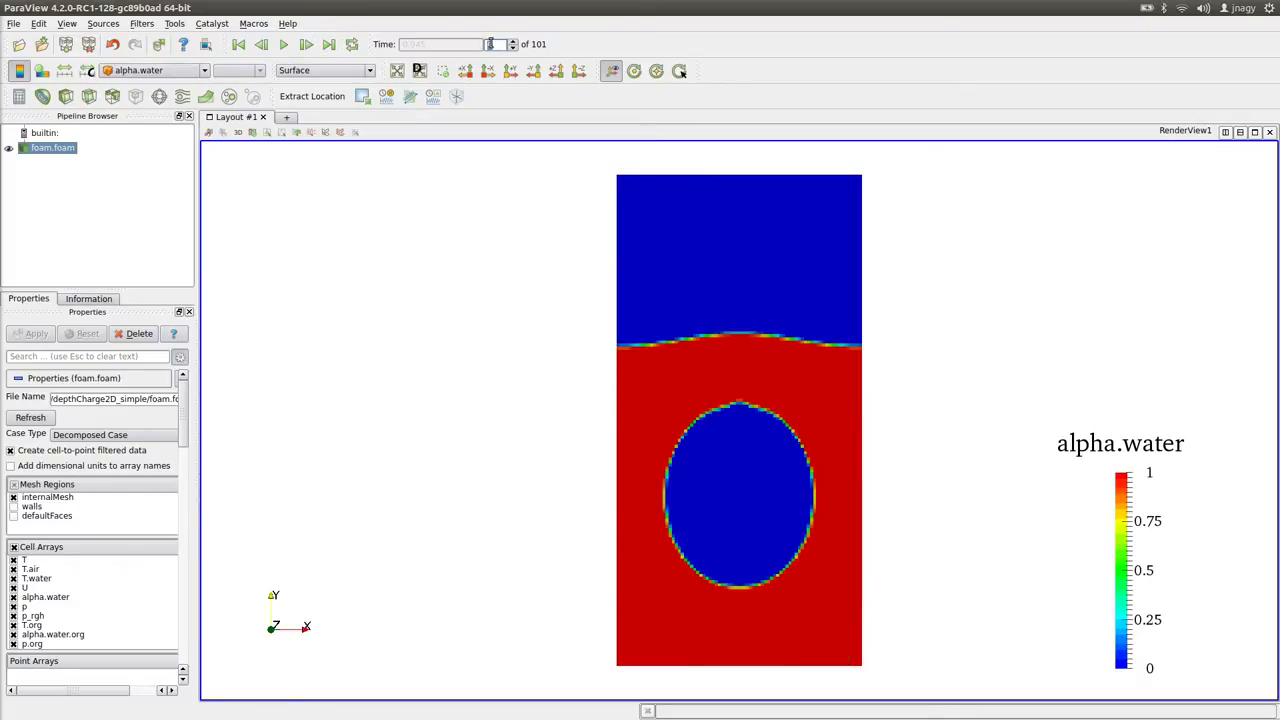
{"action": "left_click", "coordinate": [283, 44]}
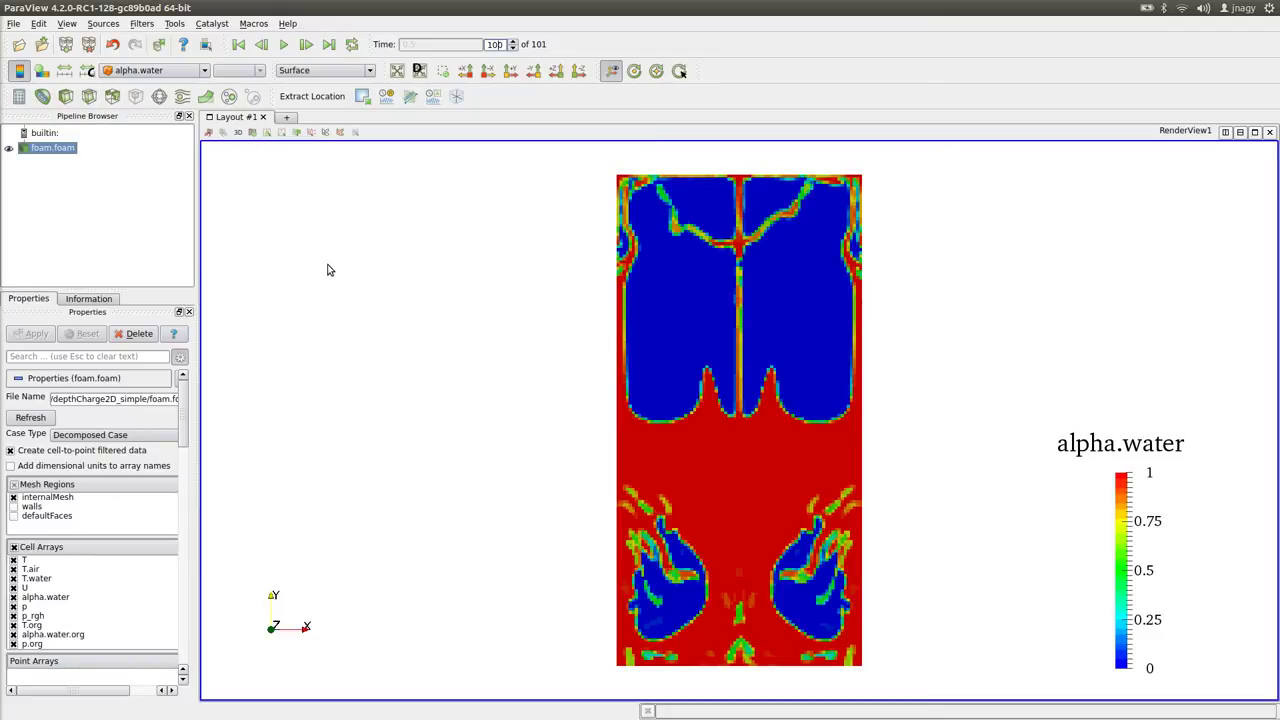
{"action": "left_click", "coordinate": [138, 70]}
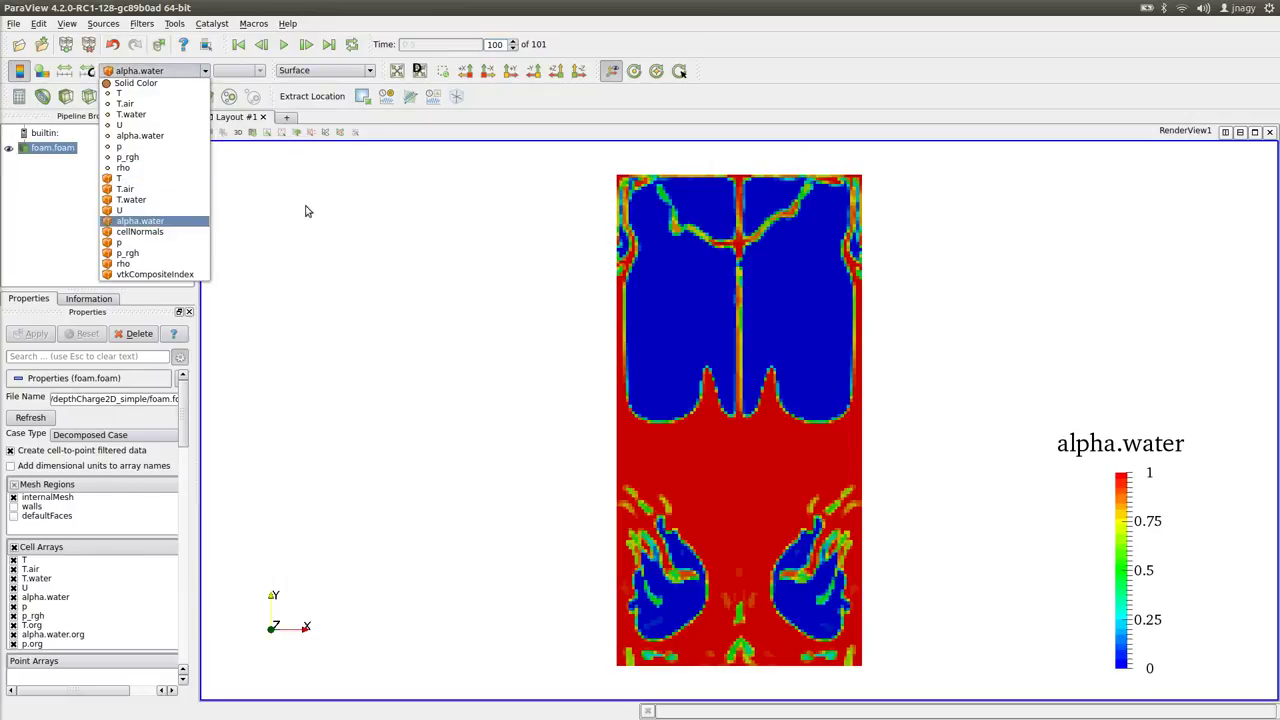
{"action": "left_click", "coordinate": [88, 212]}
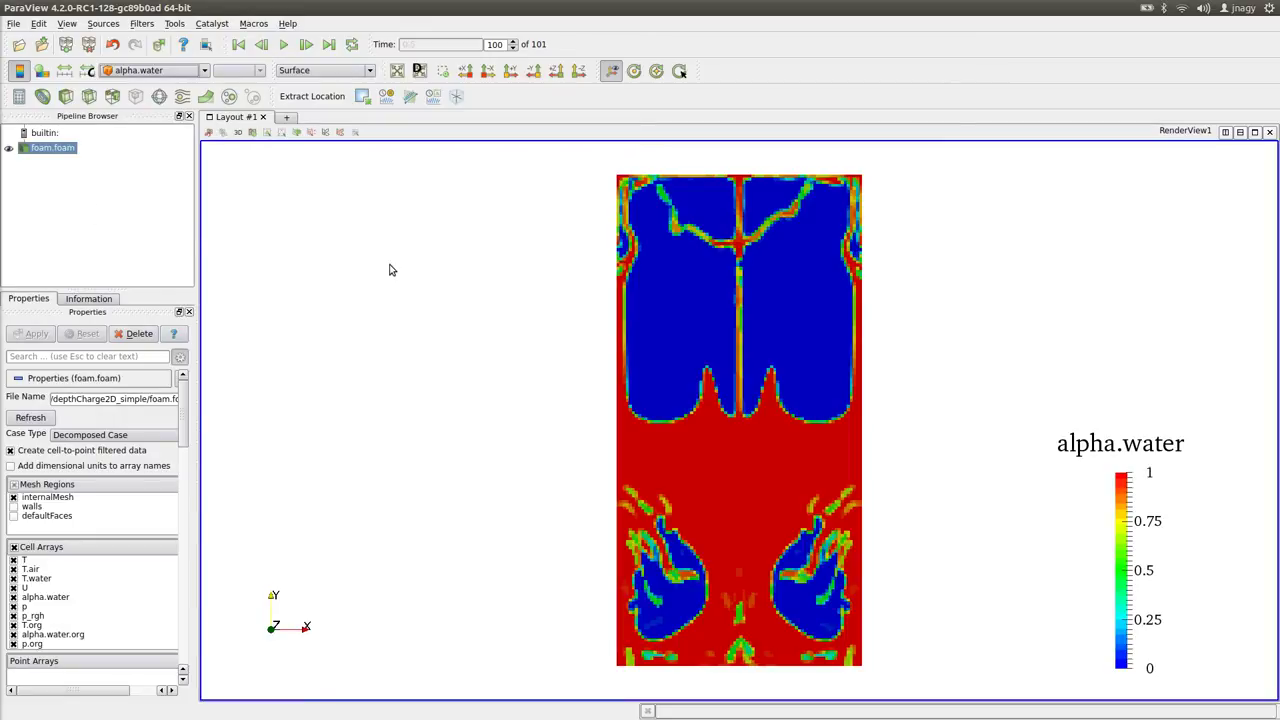
- Switch to the terminal and list the depthCharge2D_simple case directory to review its processor directories
{"action": "key", "text": "alt+Tab"}
{"action": "key", "text": "Return"}
{"action": "key", "text": "Return"}
{"action": "key", "text": "Return"}
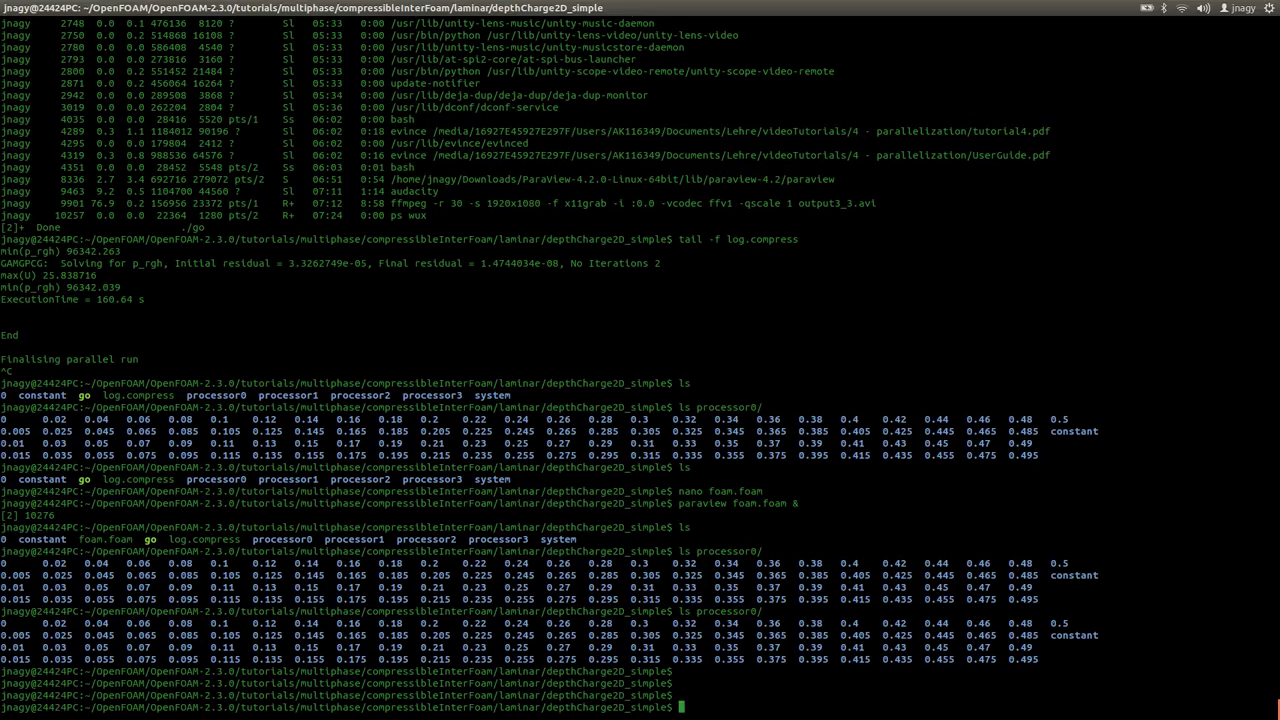
{"action": "type", "text": "ls"}
{"action": "key", "text": "Return"}
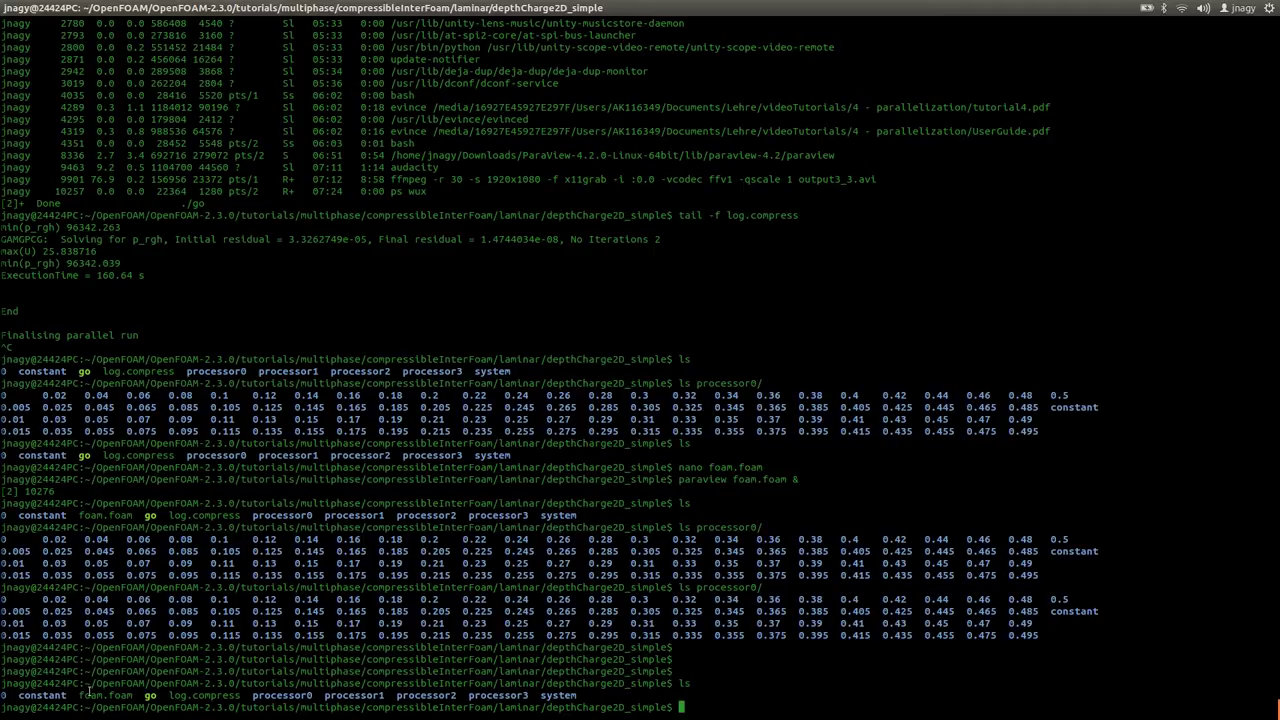
{"action": "left_click_drag", "start_coordinate": [264, 692], "coordinate": [520, 692]}
{"action": "left_click", "coordinate": [534, 692]}
- Reconstruct the decomposed depthCharge2D_simple case with reconstructPar and list the case directory
{"action": "type", "text": "reconstructPar"}
{"action": "key", "text": "Return"}
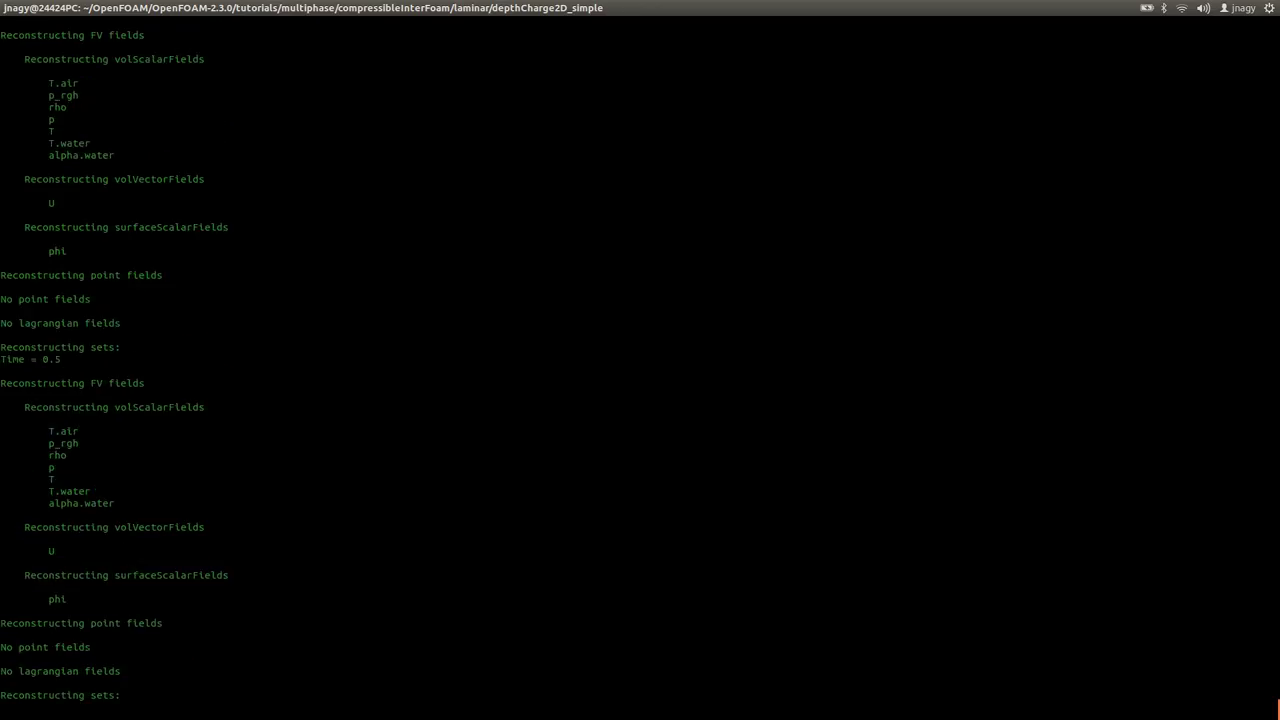
{"action": "type", "text": "ls"}
{"action": "key", "text": "Return"}
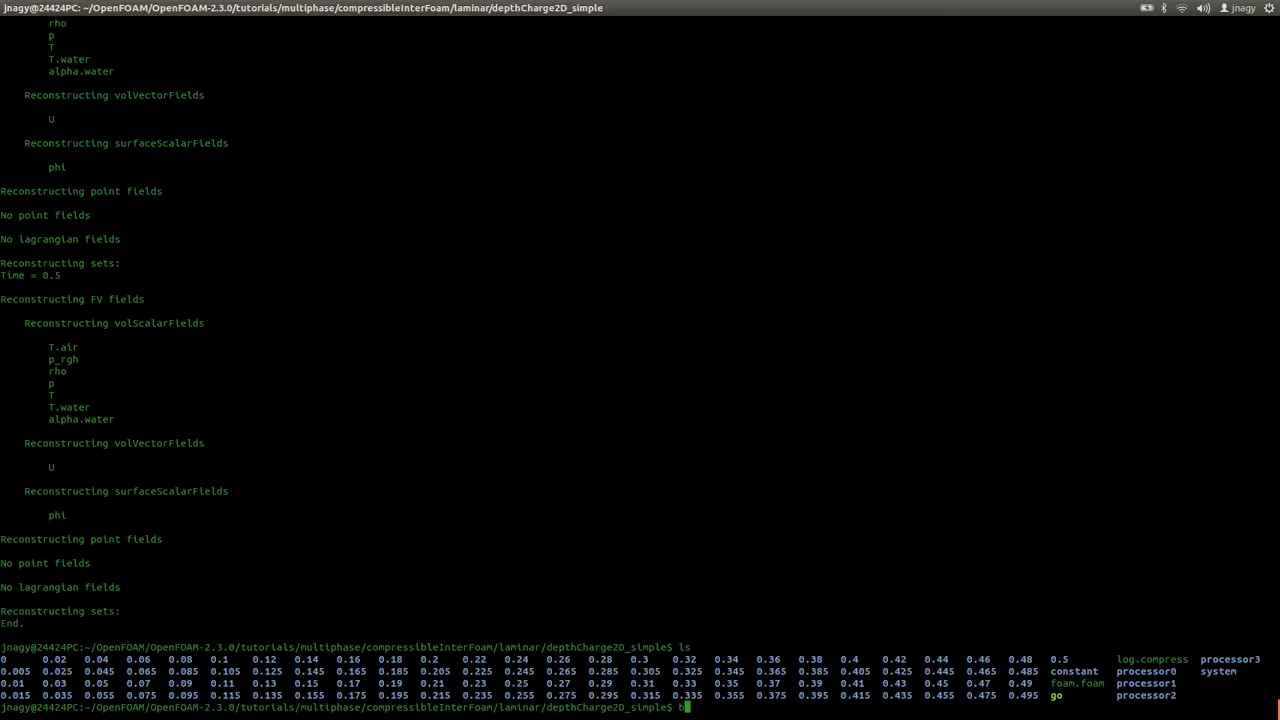
- Open the reconstructed 0.355/alpha.water file in nano to examine its field values, and close it without changes
{"action": "type", "text": "nano 0.355/a"}
{"action": "key", "text": "Tab"}
{"action": "key", "text": "Return"}
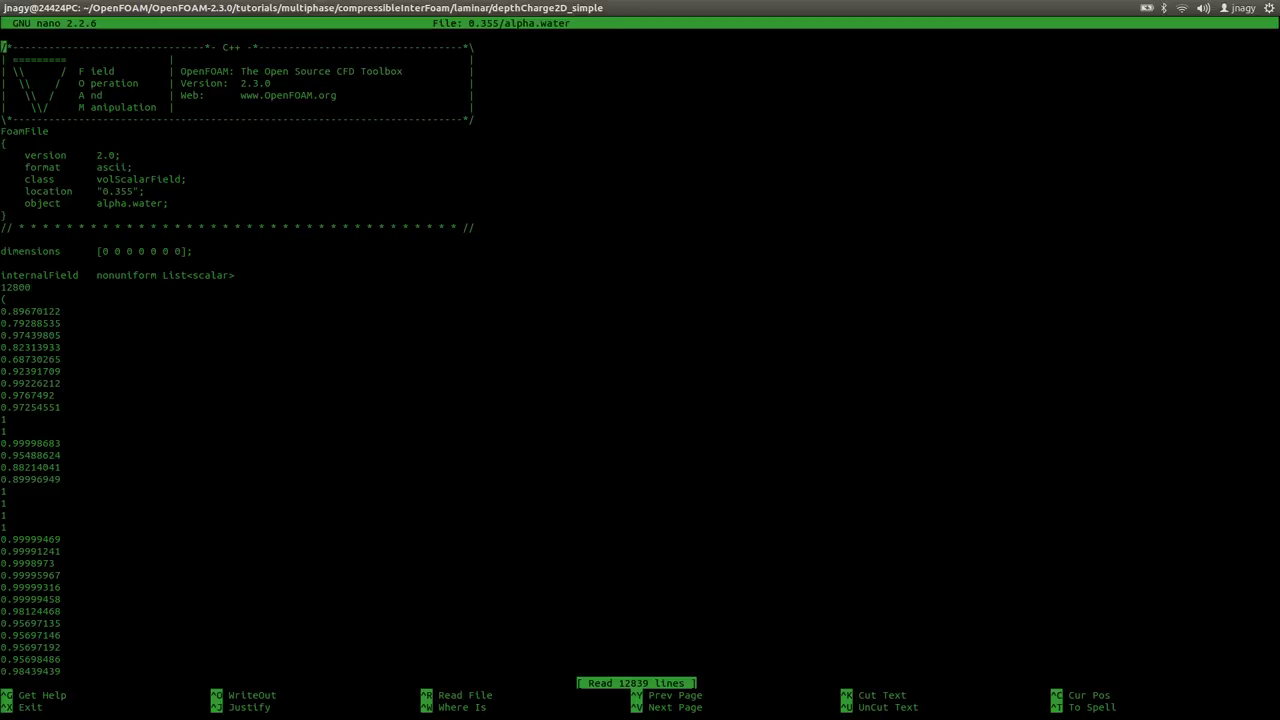
{"action": "key", "text": "ctrl+x"}
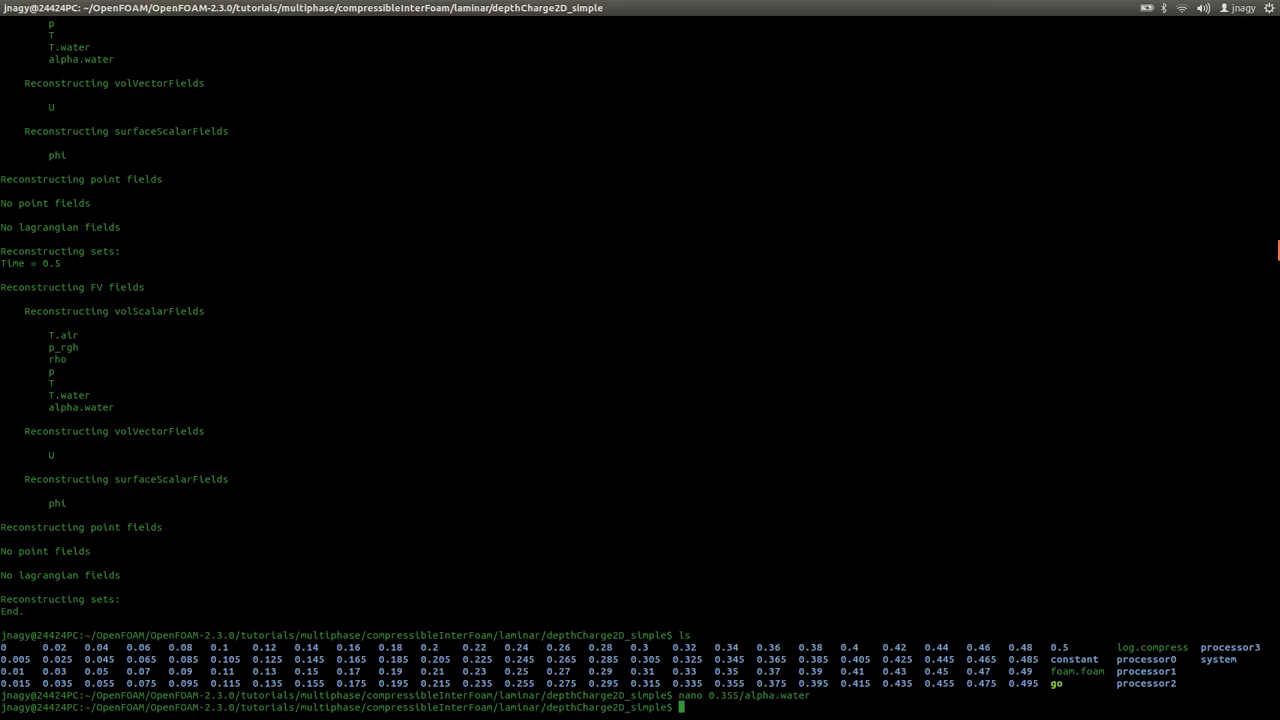
- Remove all processor directories from the depthCharge2D_simple case with rm -r processor*, listing the case directory before and after
{"action": "type", "text": "ls"}
{"action": "key", "text": "Return"}
{"action": "type", "text": "rm -"}
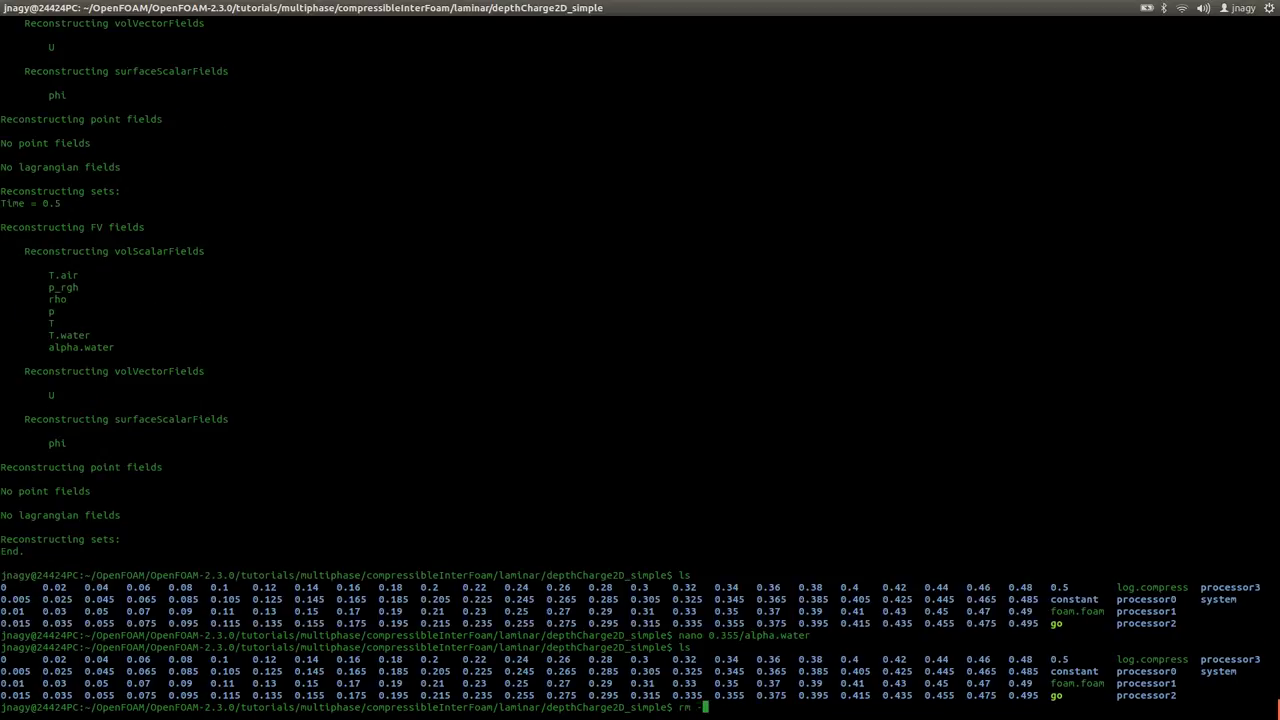
{"action": "type", "text": "r processor*"}
{"action": "key", "text": "Return"}
{"action": "type", "text": "ls"}
{"action": "key", "text": "Return"}
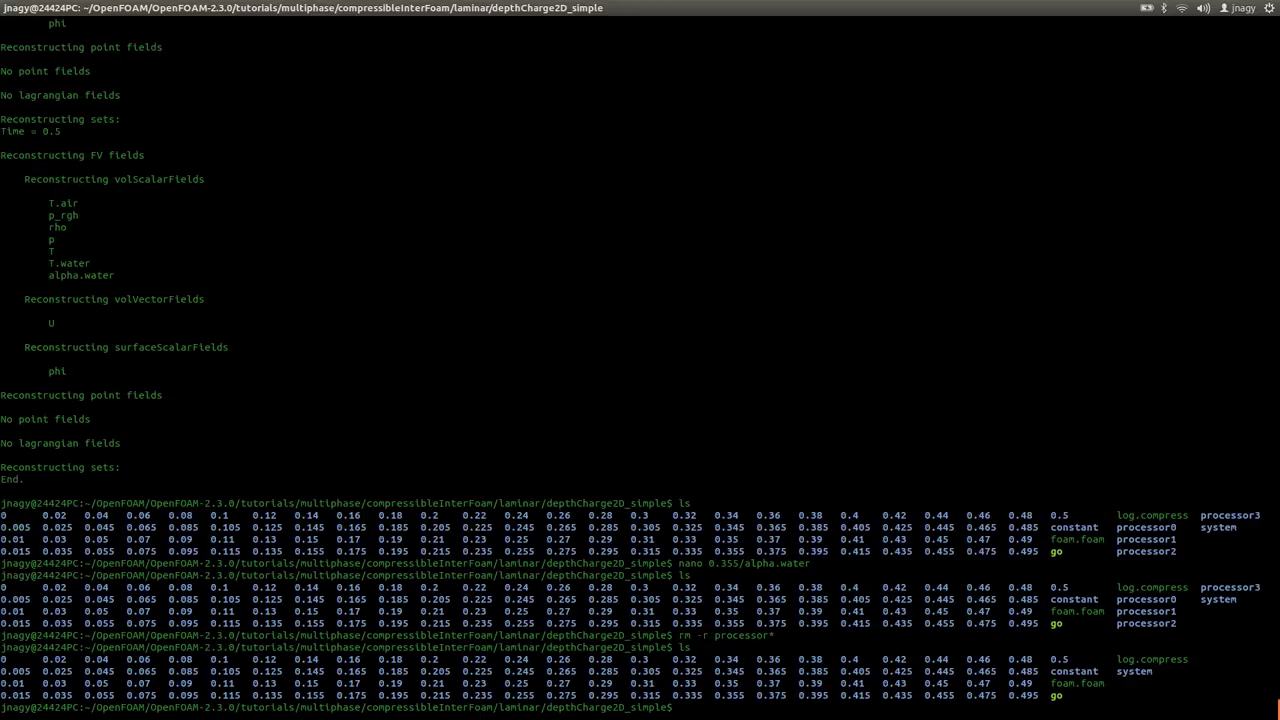
- Convert the reconstructed results to VTK format with foamToVTK, and list the case and VTK directories
{"action": "type", "text": "foamToVTK"}
{"action": "key", "text": "Return"}
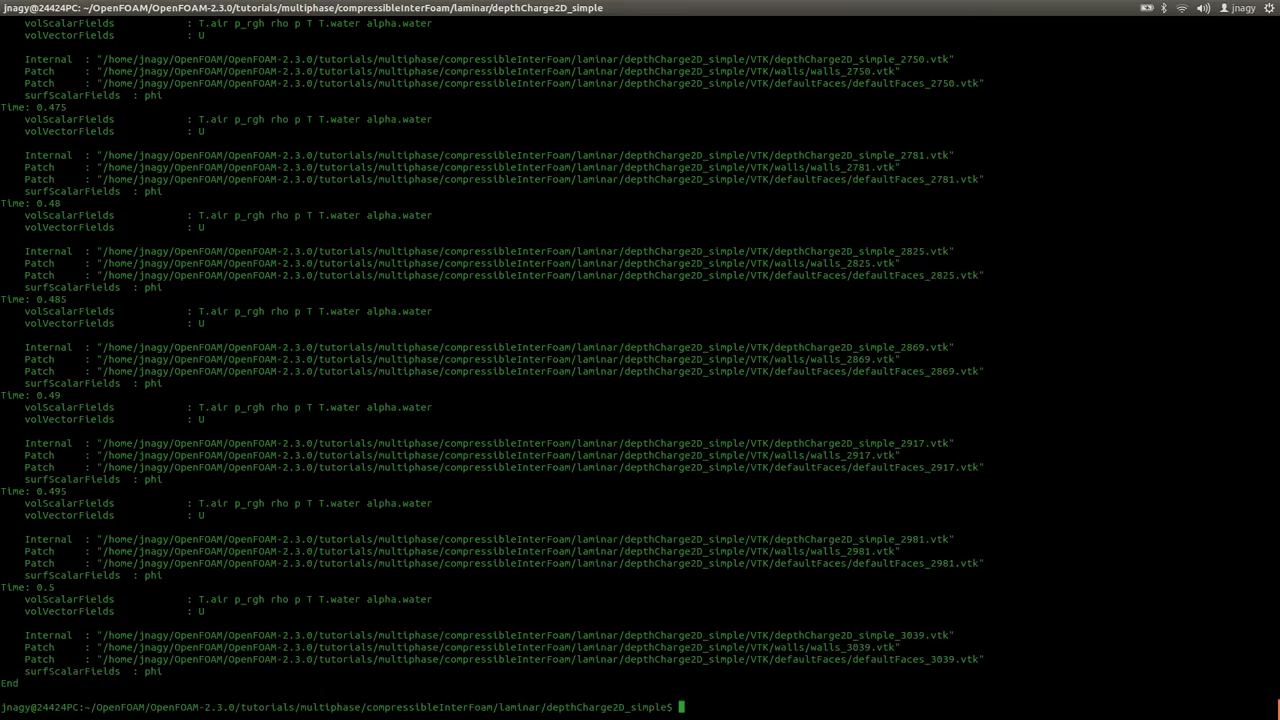
{"action": "type", "text": "ls"}
{"action": "key", "text": "Return"}
{"action": "type", "text": "ls VTK/"}
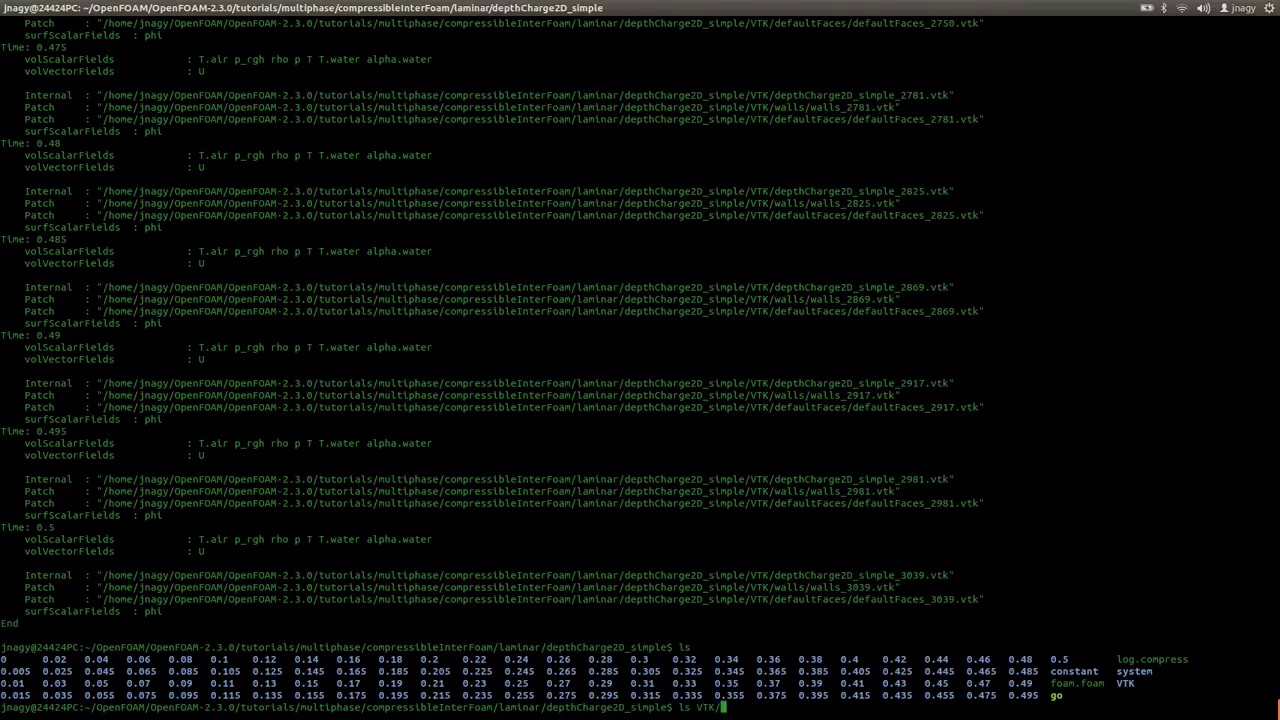
{"action": "key", "text": "Return"}
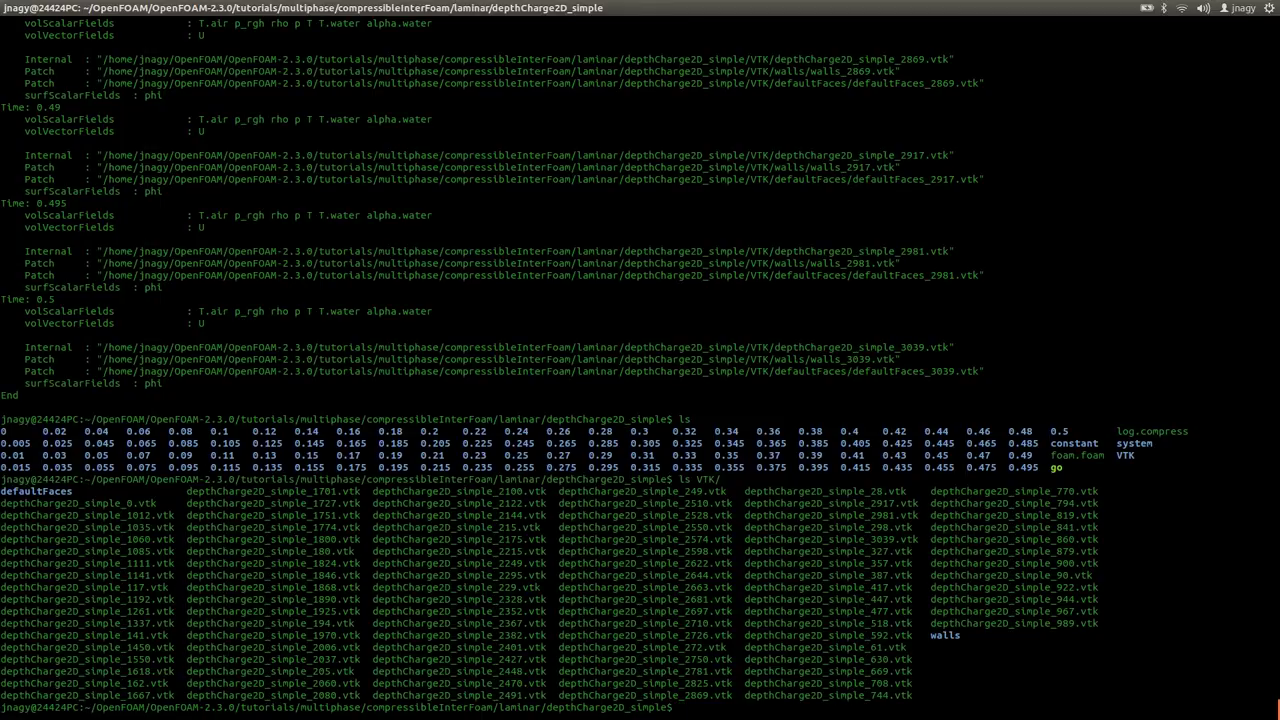
{"action": "type", "text": "ls"}
{"action": "key", "text": "Return"}
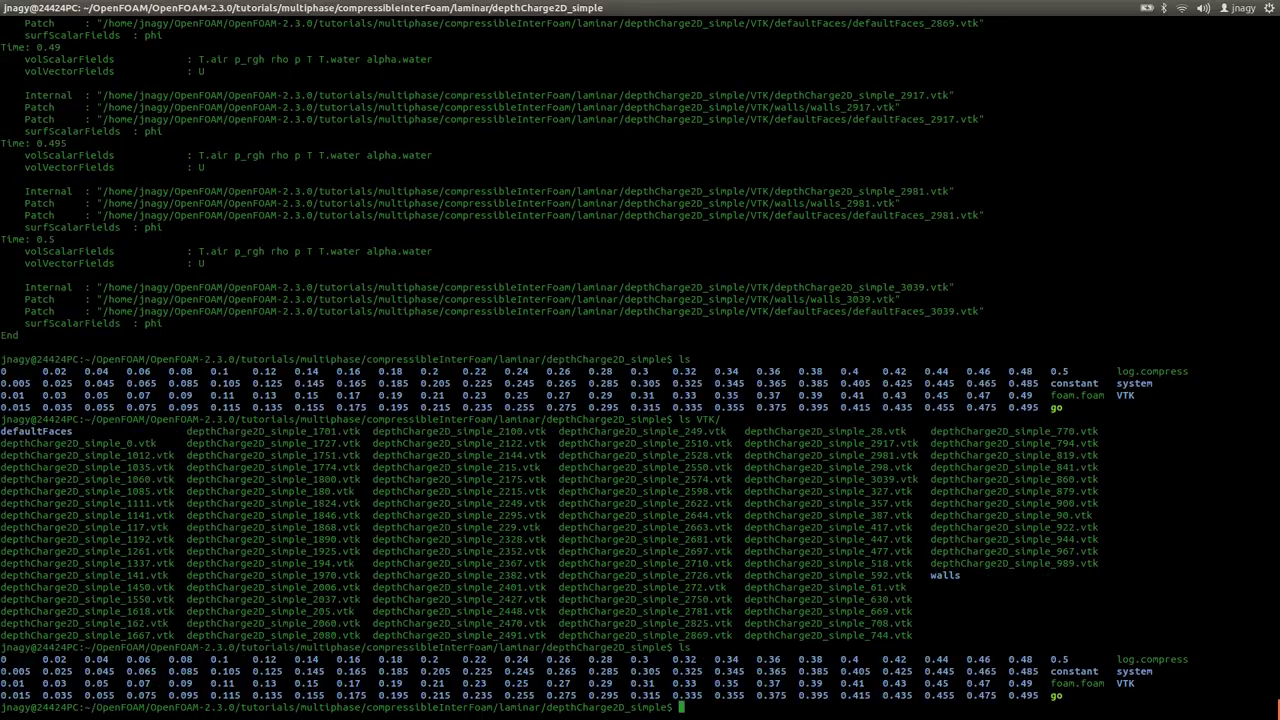
- Change to the neighbouring depthCharge2D_hier case directory and list its contents
{"action": "type", "text": "cd .."}
{"action": "key", "text": "Return"}
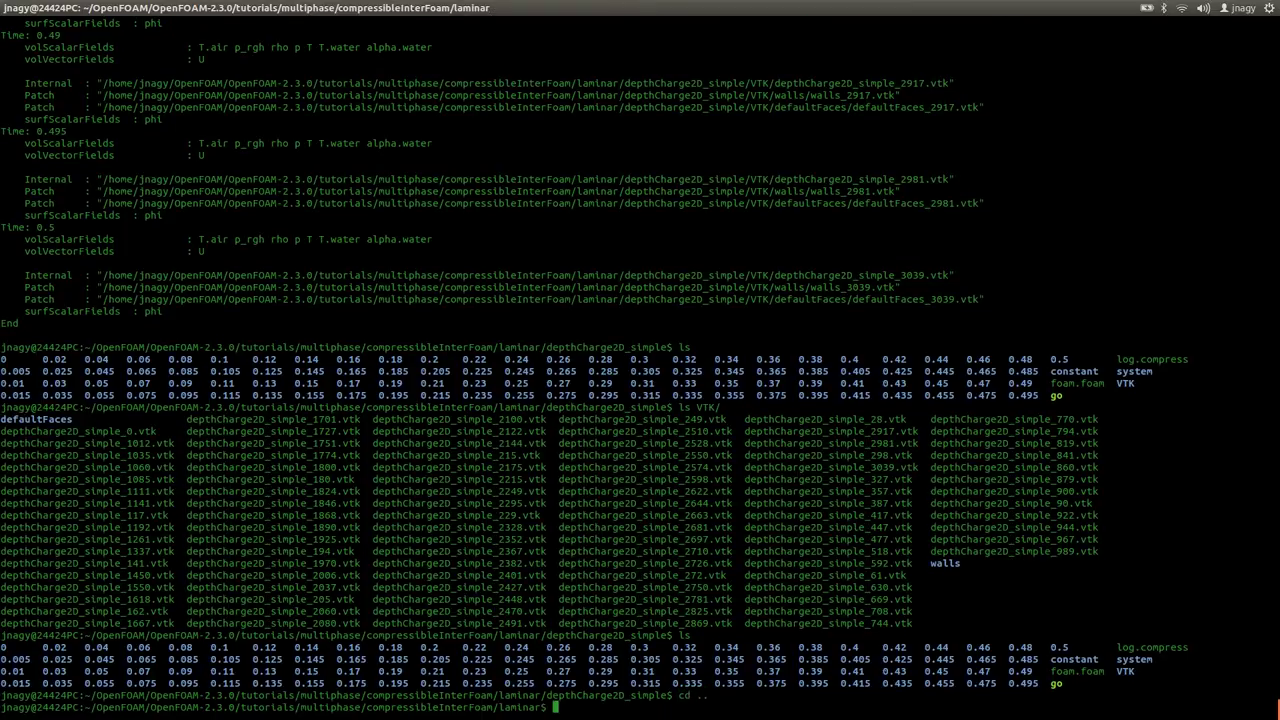
{"action": "type", "text": "cd depthCharge2D_hier/"}
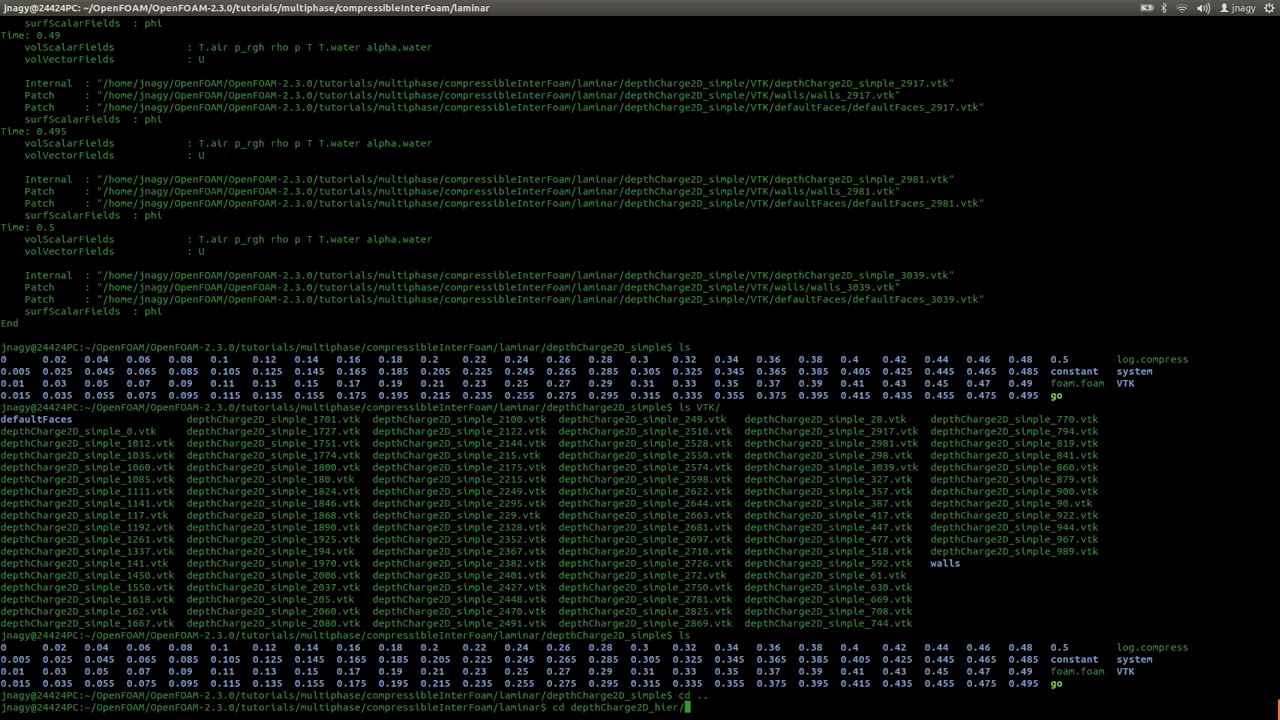
{"action": "key", "text": "Return"}
{"action": "type", "text": "ls"}
{"action": "key", "text": "Return"}
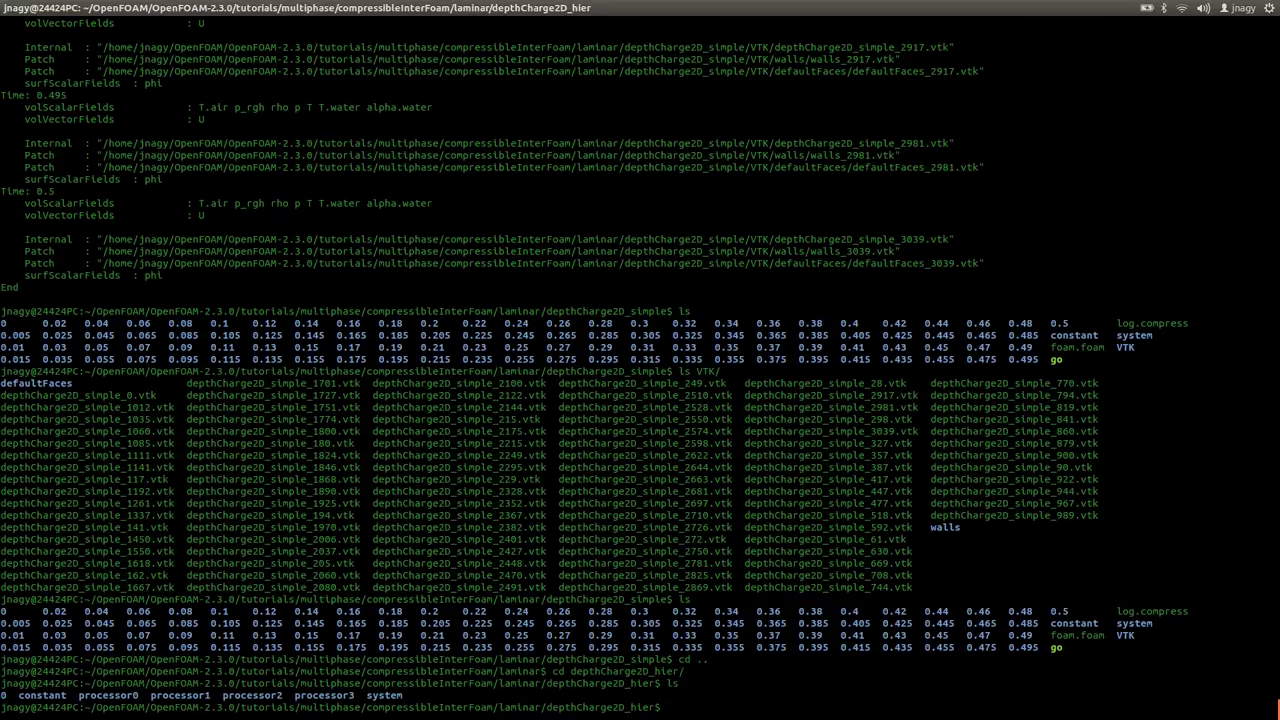
- Delete the existing processor directories from the depthCharge2D_hier case and list the directory again
{"action": "type", "text": "rm -r processor*"}
{"action": "key", "text": "Return"}
{"action": "type", "text": "ls"}
{"action": "key", "text": "Return"}
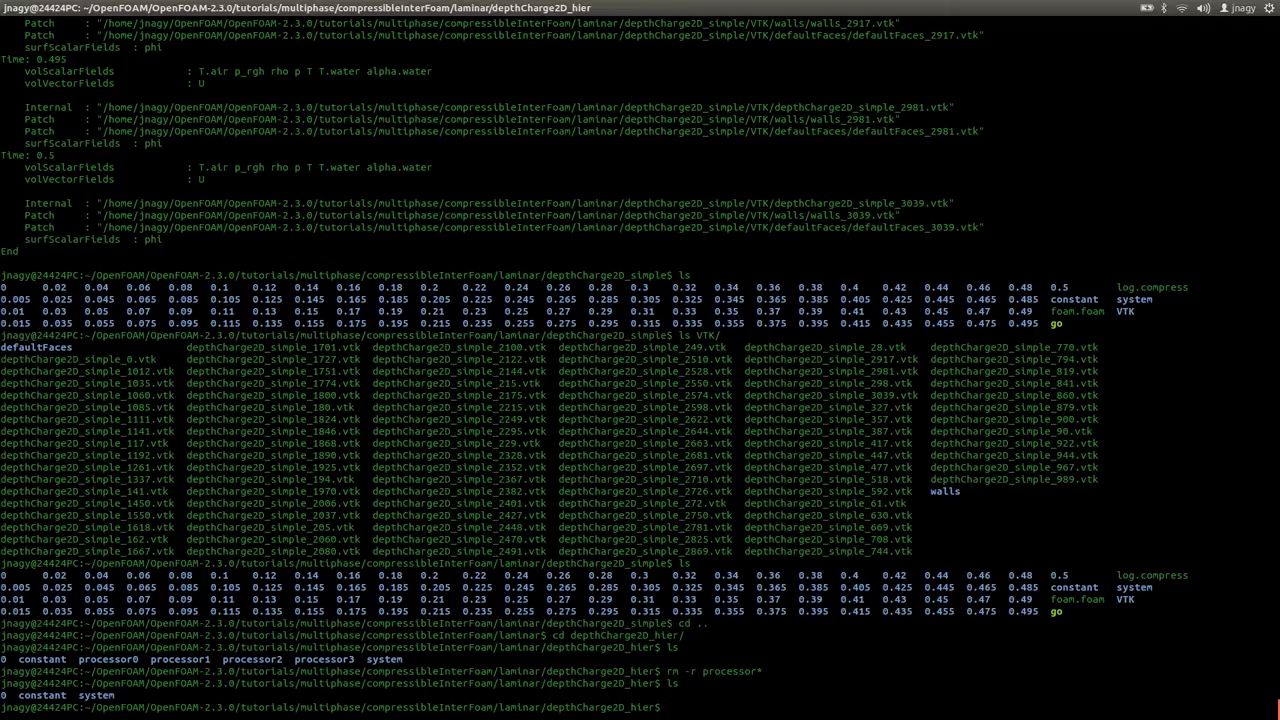
- Decompose the depthCharge2D_hier case with decomposePar and list the case directory
{"action": "type", "text": "decomposePar"}
{"action": "key", "text": "Return"}
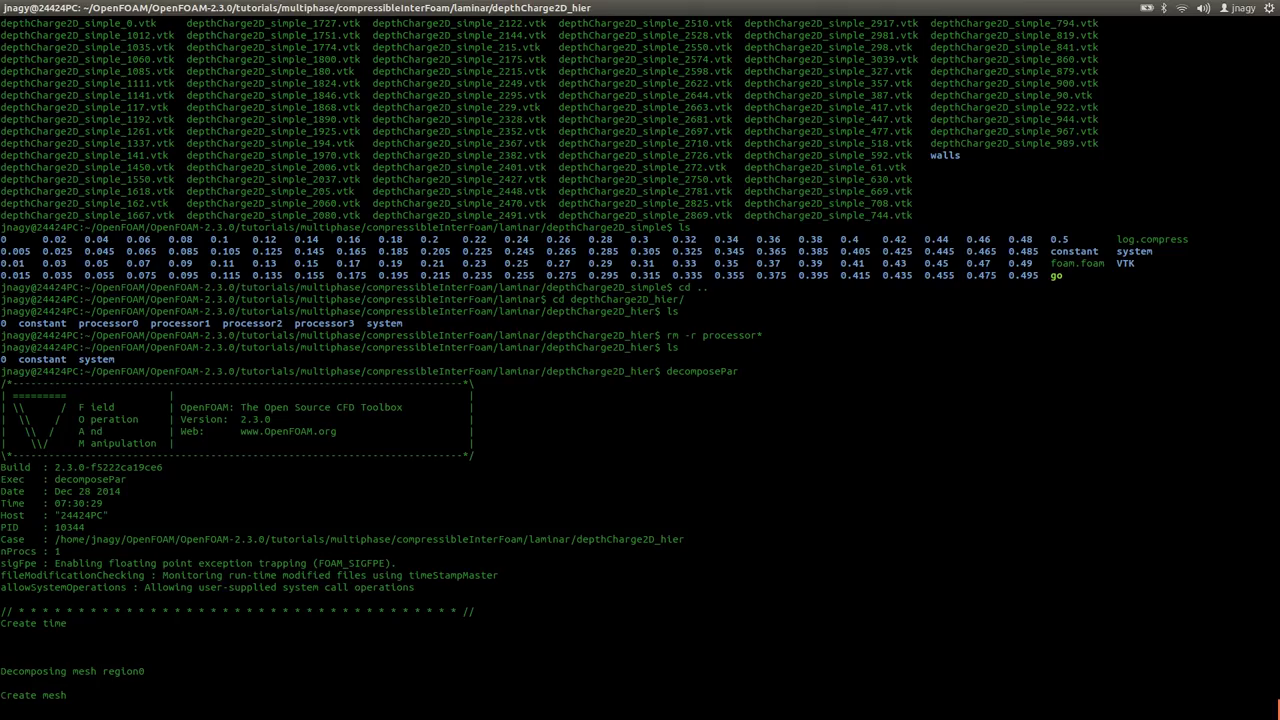
{"action": "type", "text": "ls"}
{"action": "key", "text": "Return"}
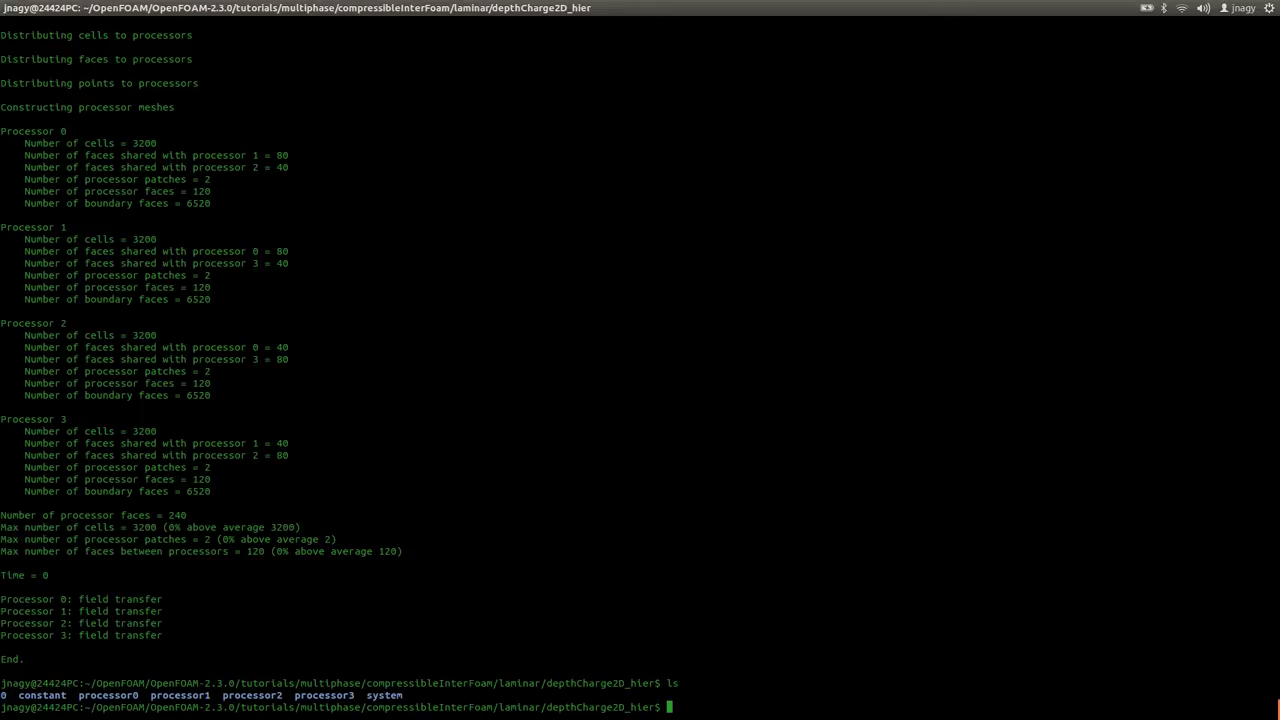
- Copy the go script from ../depthCharge2D_simple into the current case directory and list the contents
{"action": "type", "text": "cp ../d"}
{"action": "key", "text": "Tab"}
{"action": "type", "text": "2D_s"}
{"action": "key", "text": "Tab"}
{"action": "type", "text": "go ."}
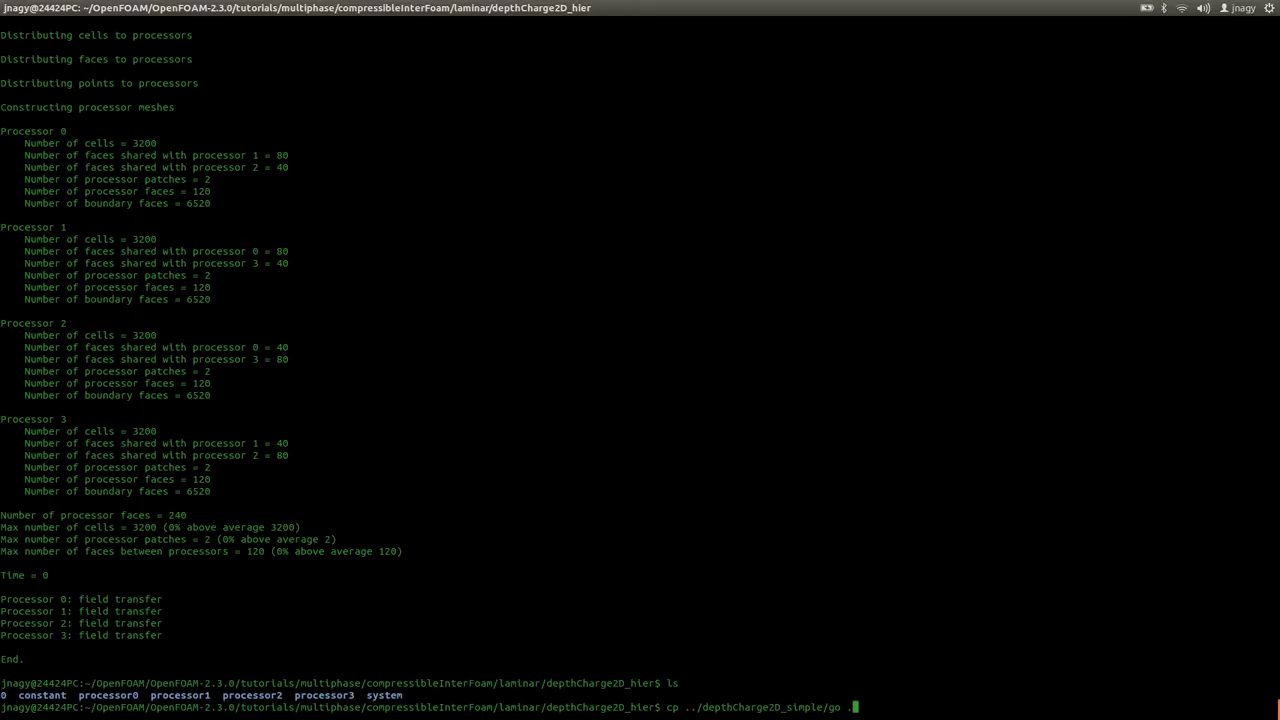
{"action": "key", "text": "Return"}
{"action": "type", "text": "ls"}
{"action": "key", "text": "Return"}
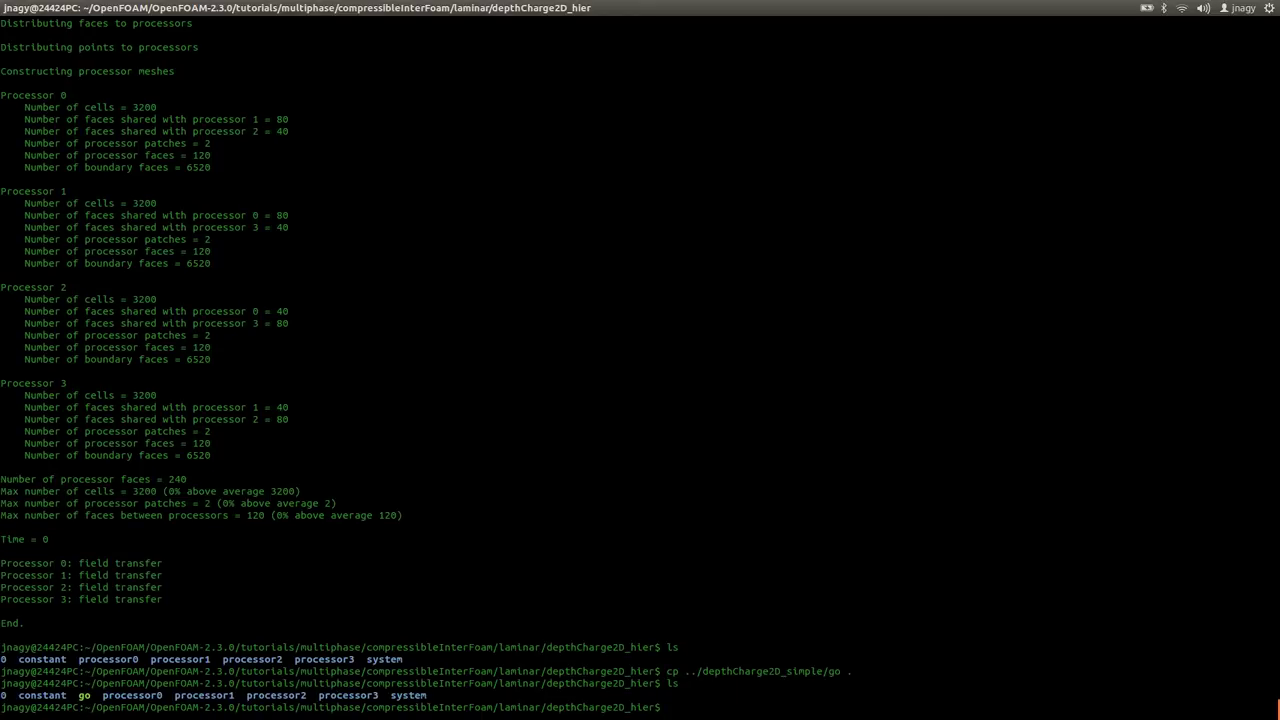
- Review the go script in nano without changing it, and run the script as a background job
{"action": "type", "text": "nano go"}
{"action": "key", "text": "Return"}
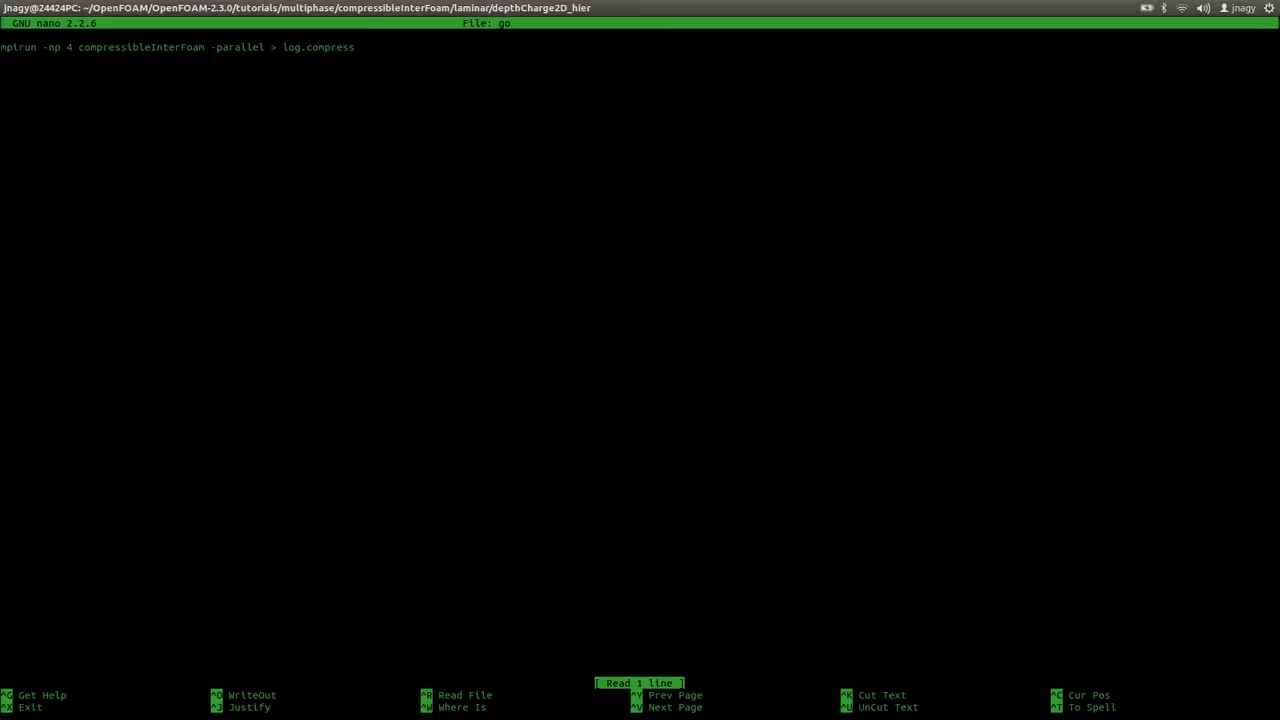
{"action": "key", "text": "ctrl+x"}
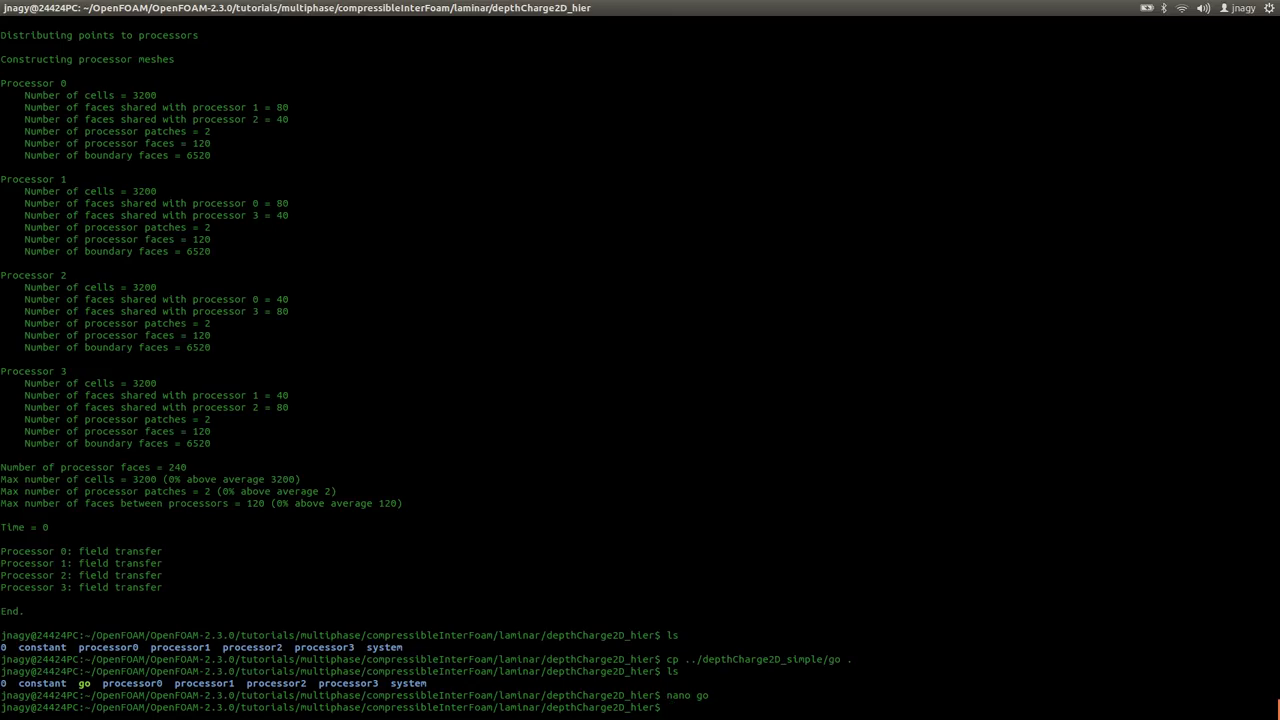
{"action": "type", "text": "./go"}
{"action": "type", "text": "&"}
{"action": "key", "text": "Return"}
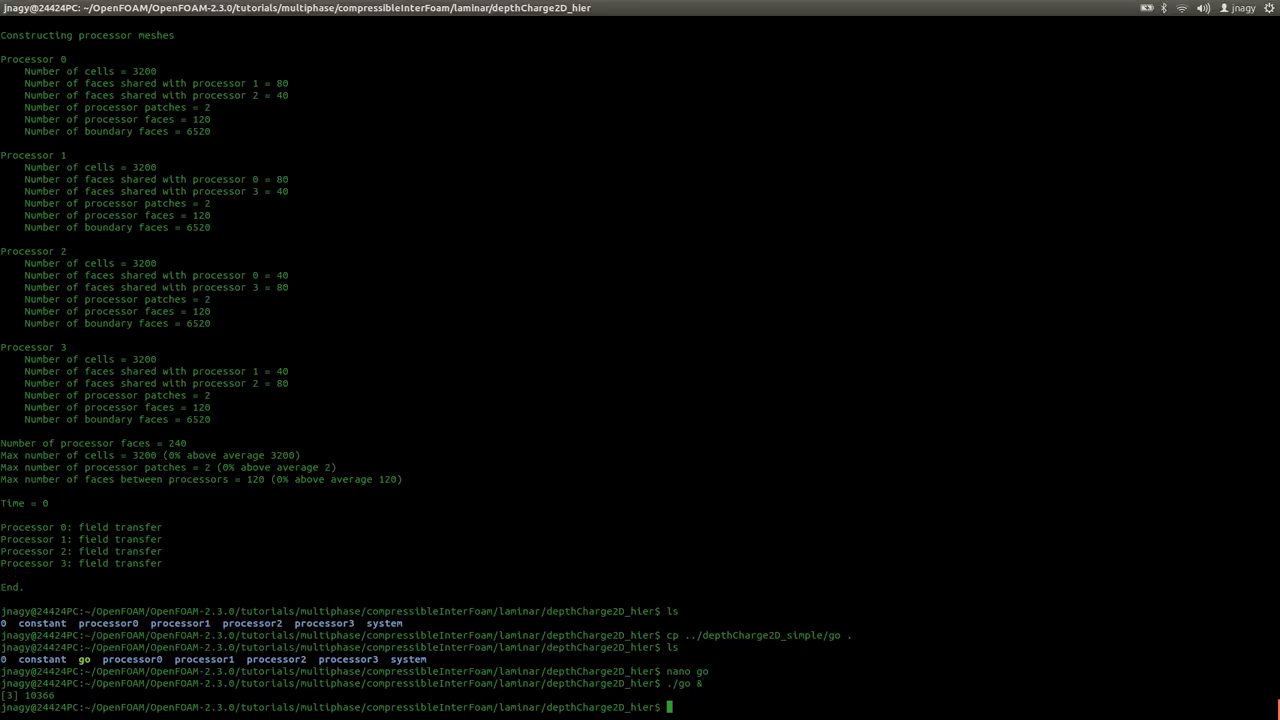
- Check the running compressibleInterFoam processes with top, and list the processes with ps wux
{"action": "type", "text": "top"}
{"action": "key", "text": "Return"}
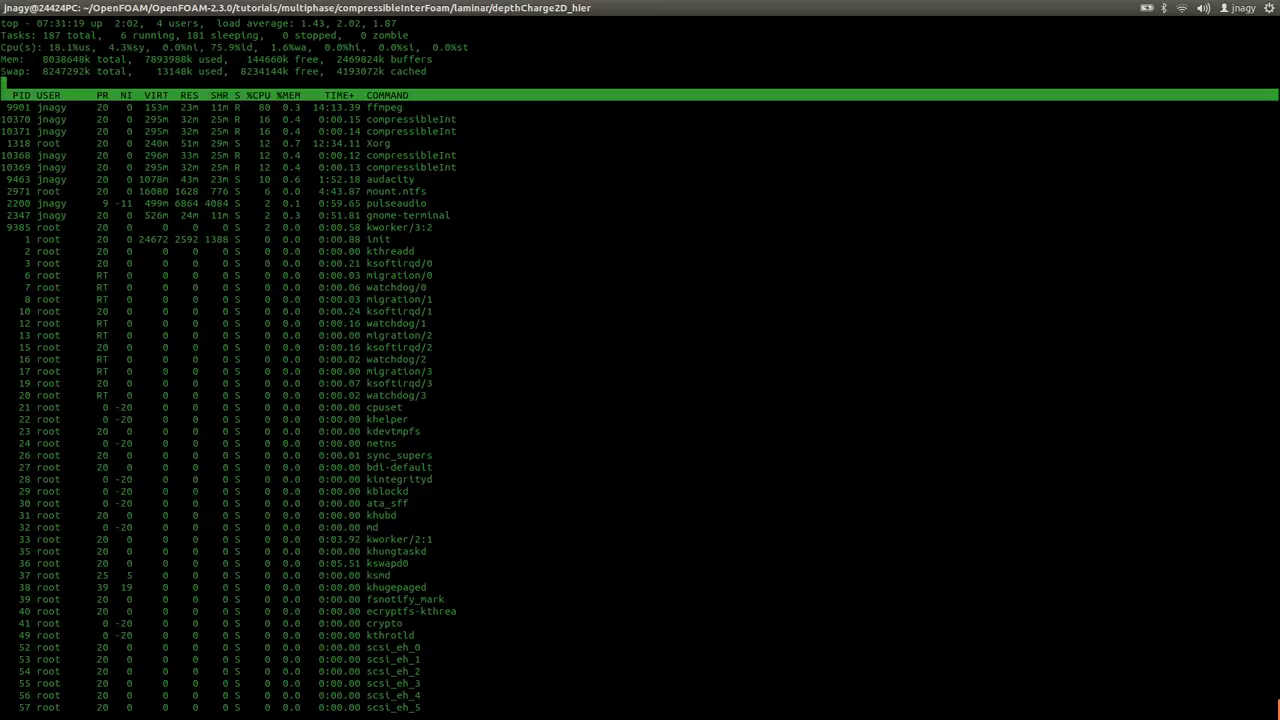
{"action": "type", "text": "qps wux"}
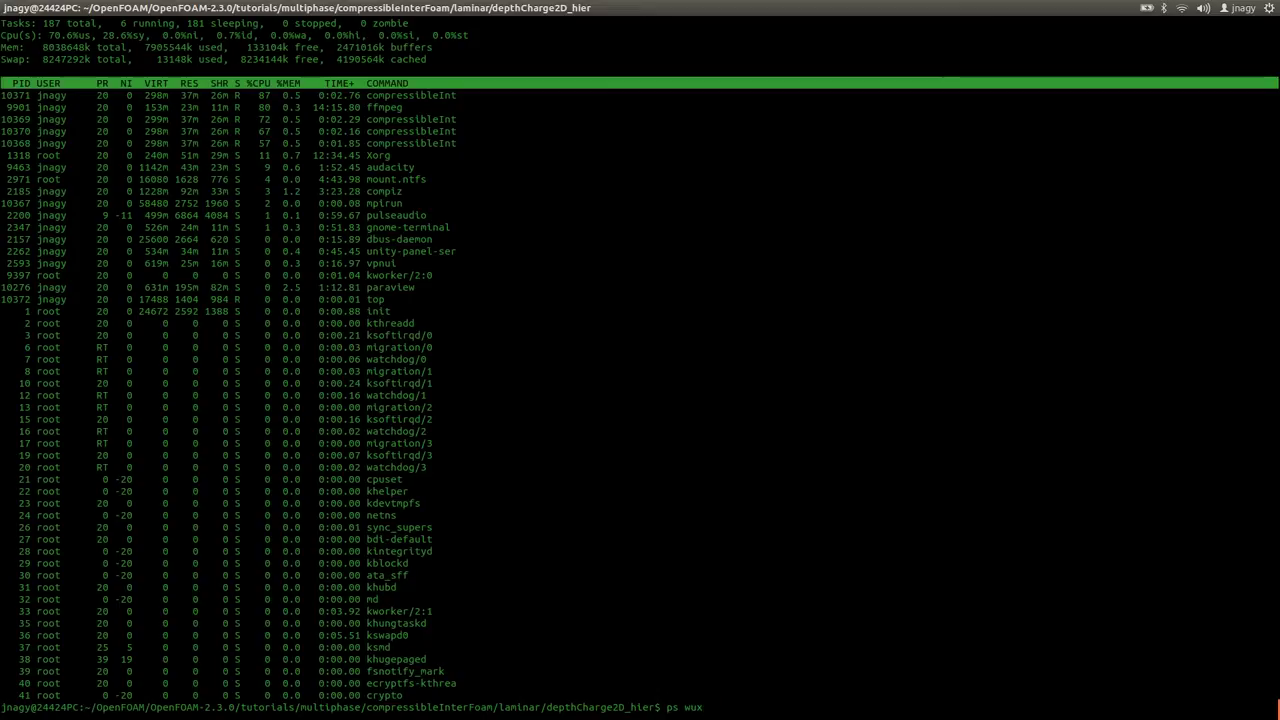
{"action": "key", "text": "Return"}
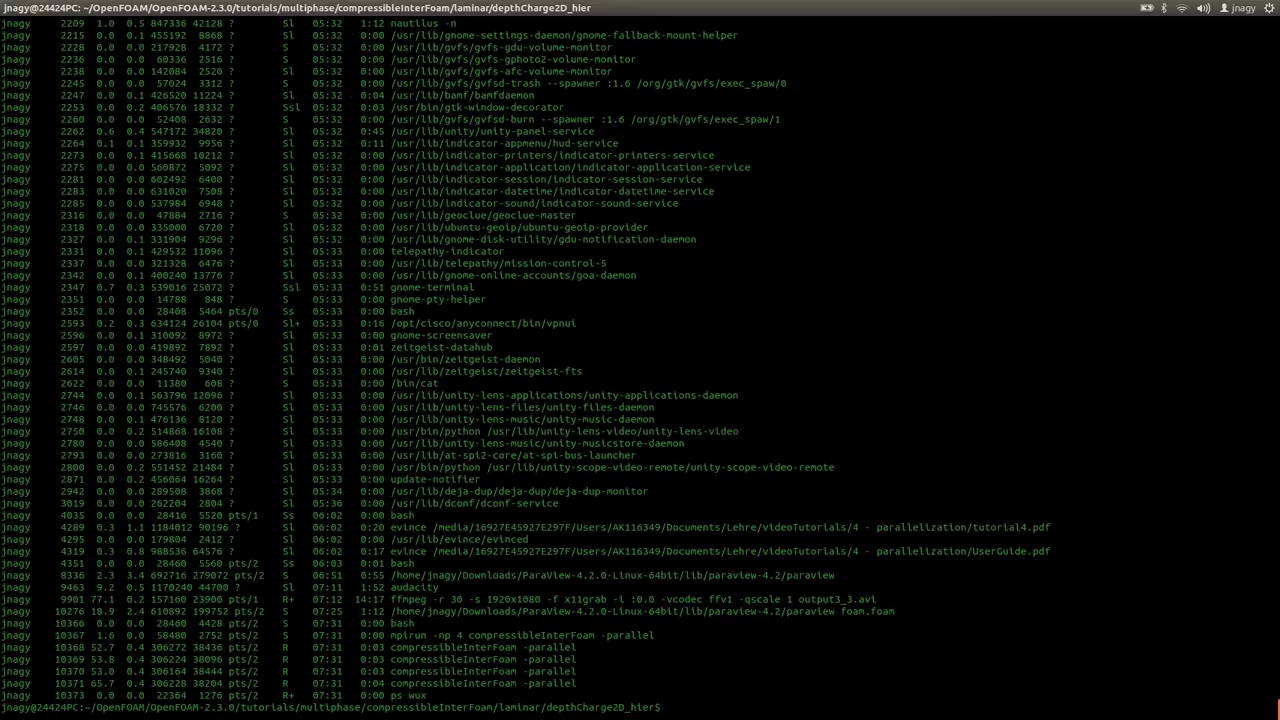
- Follow the solver output in log.compress with tail -f, stop following it, and list the processes again with ps wux
{"action": "type", "text": "tail -f log"}
{"action": "key", "text": "Tab"}
{"action": "key", "text": "Return"}
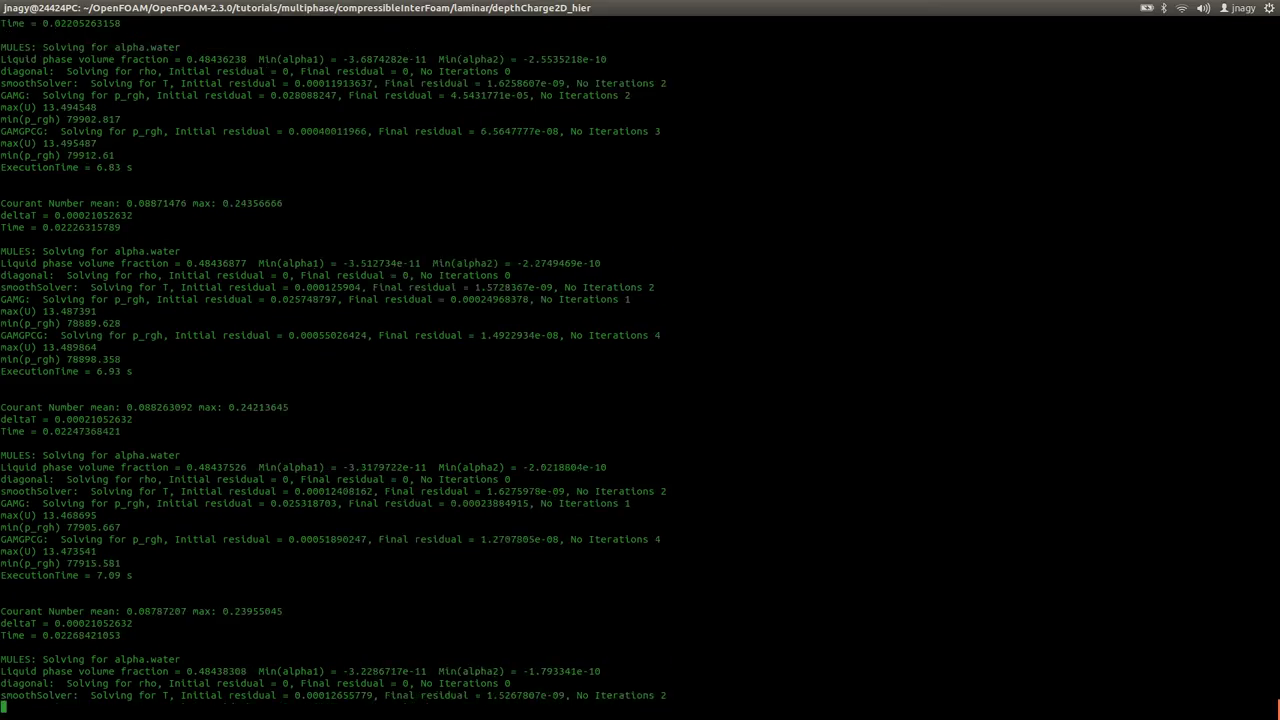
{"action": "key", "text": "ctrl+c"}
{"action": "type", "text": "ps wux"}
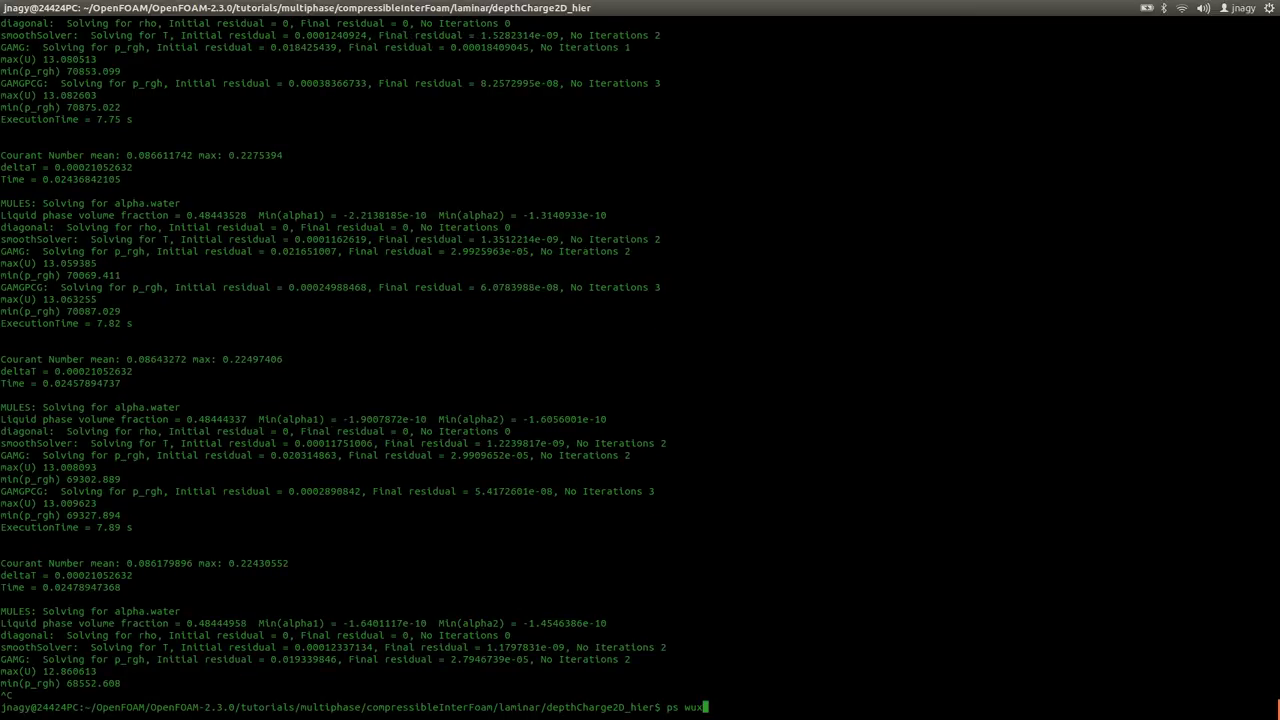
{"action": "key", "text": "Return"}
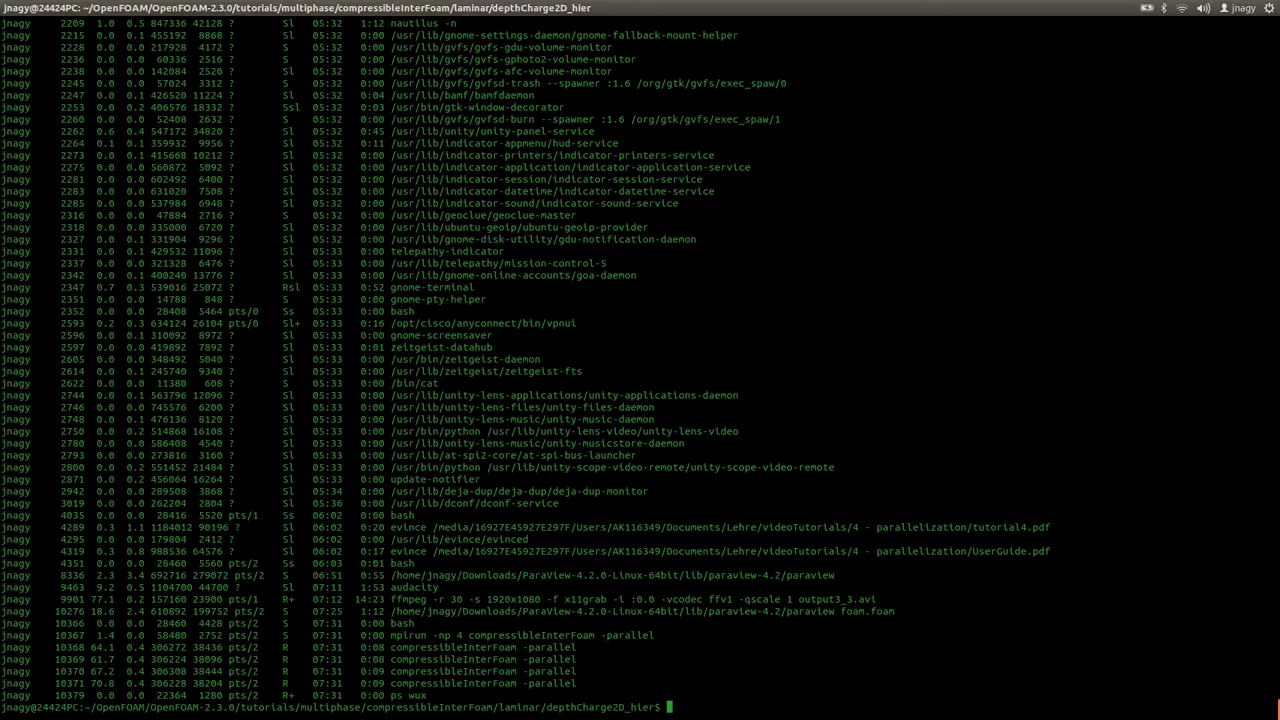
- Force-kill the parallel solver run with kill -9 on the mpirun process ID 10367 only
{"action": "type", "text": "kill -9"}
{"action": "double_click", "coordinate": [70, 647]}
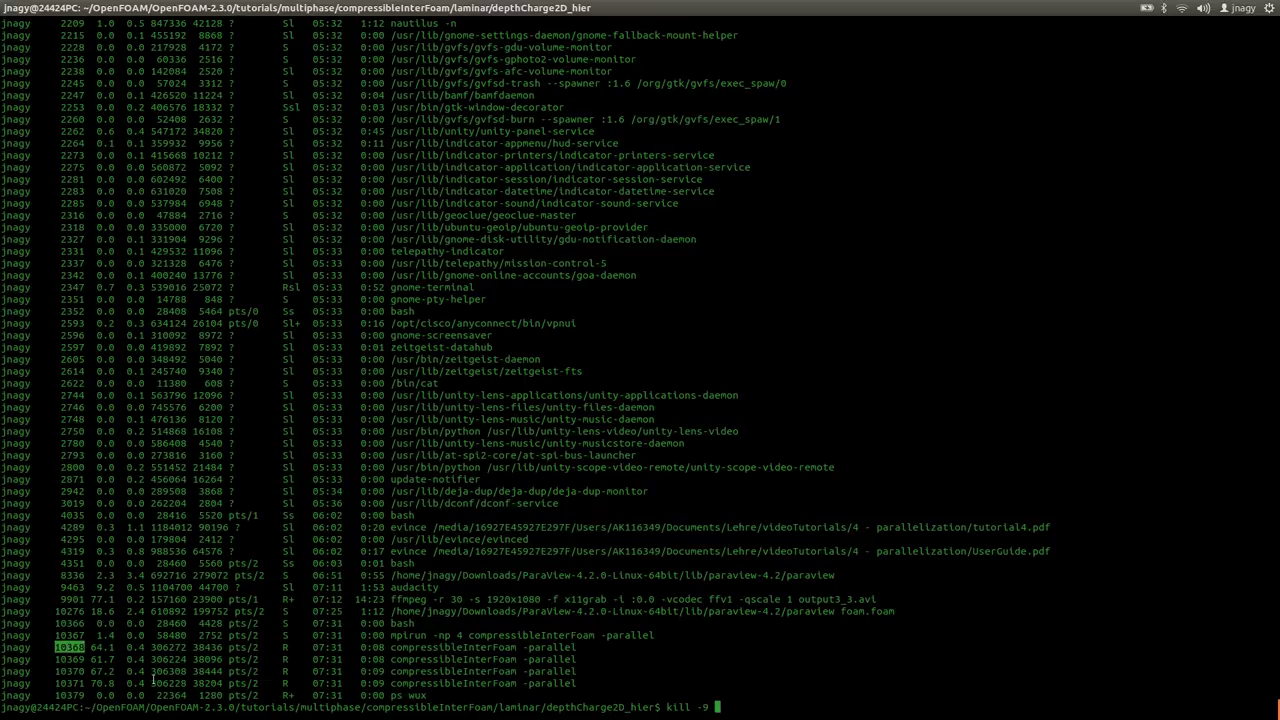
{"action": "double_click", "coordinate": [410, 636]}
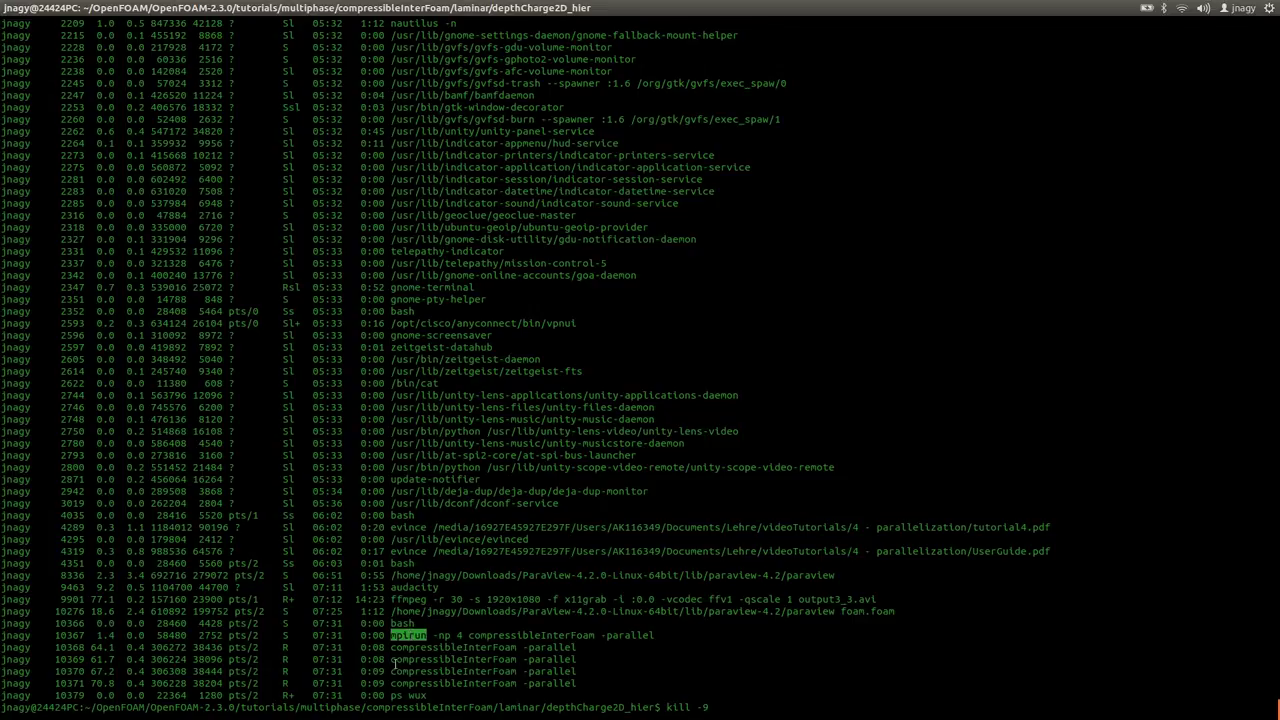
{"action": "double_click", "coordinate": [73, 660]}
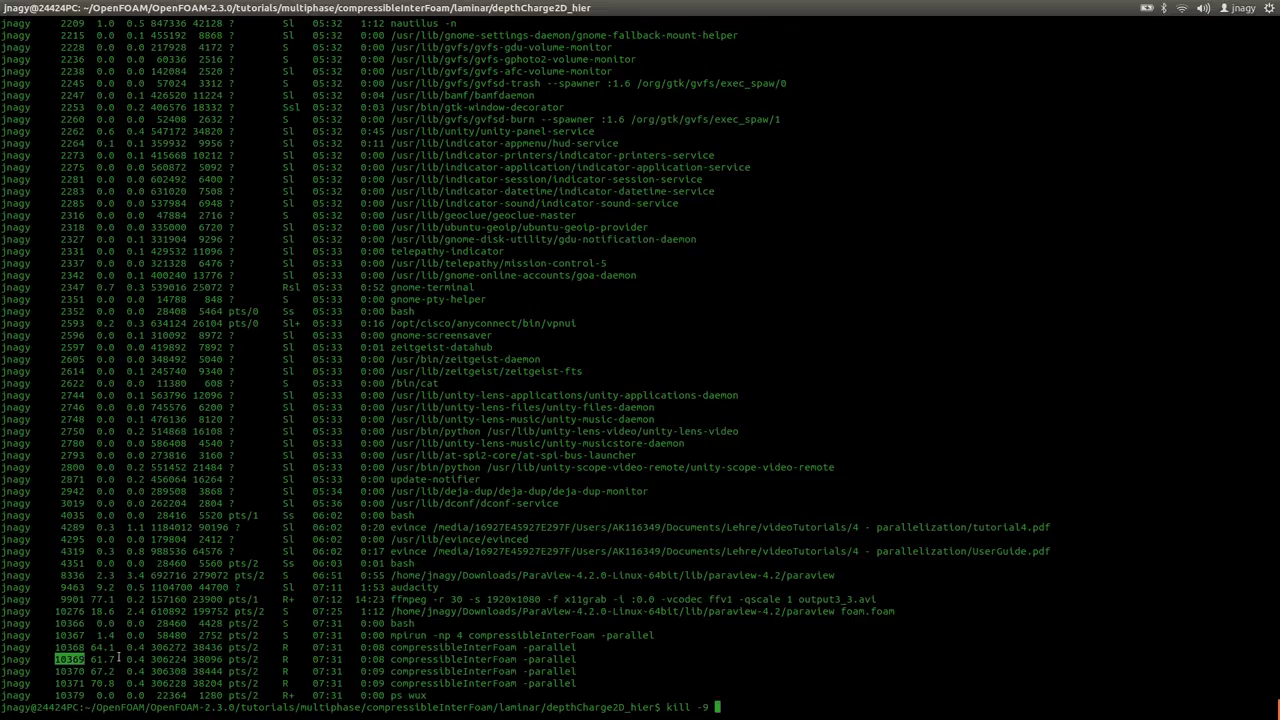
{"action": "double_click", "coordinate": [68, 635]}
{"action": "middle_click", "coordinate": [333, 625]}
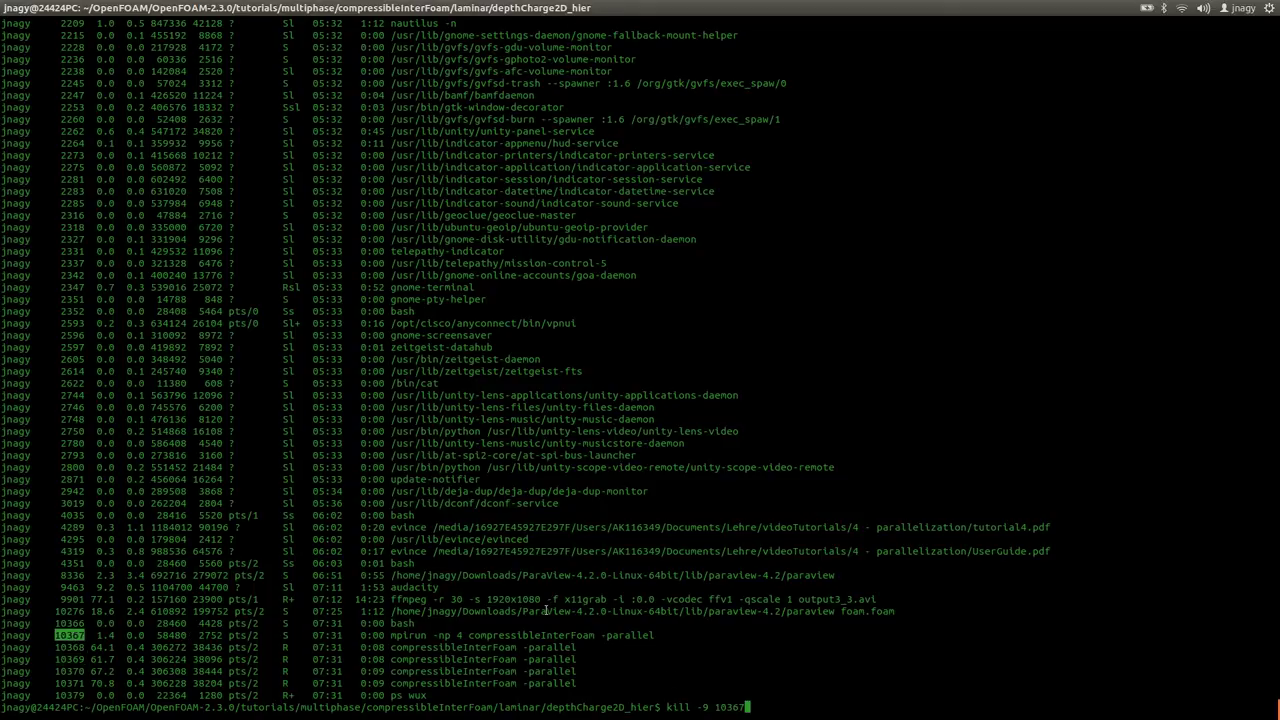
{"action": "double_click", "coordinate": [70, 647]}
{"action": "middle_click", "coordinate": [219, 641]}
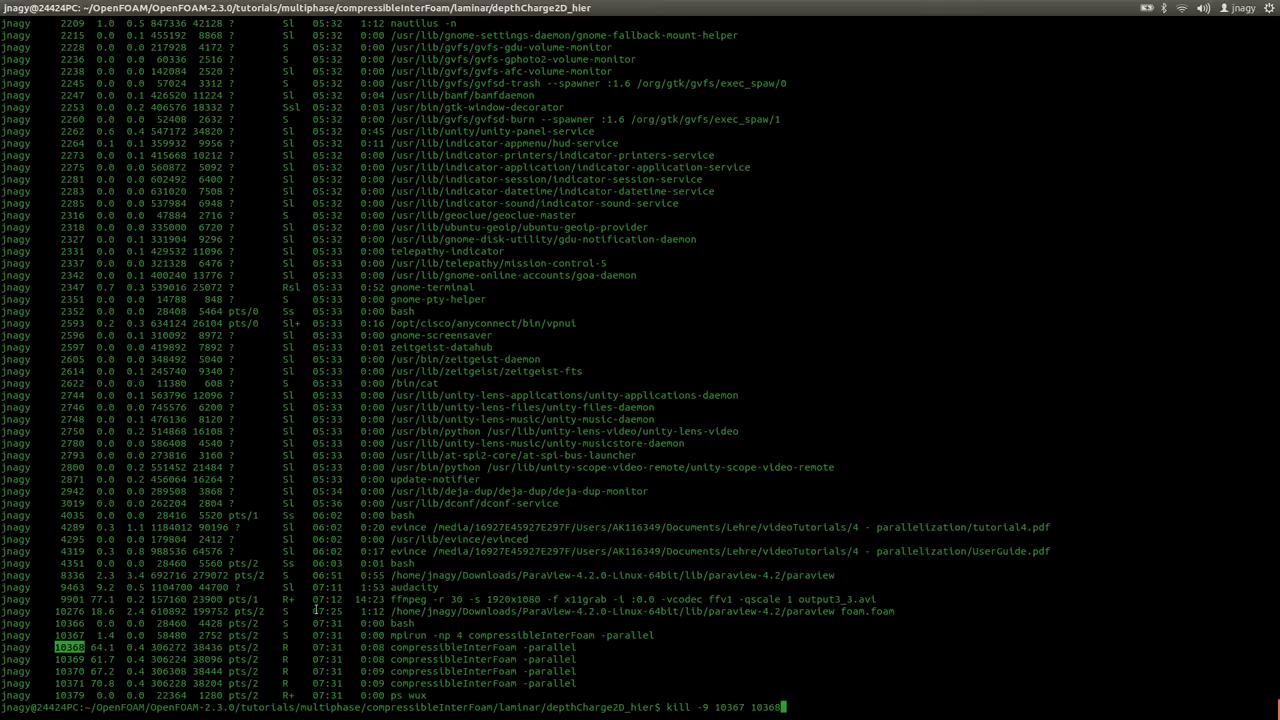
{"action": "key", "text": "BackSpace"}
{"action": "key", "text": "BackSpace"}
{"action": "key", "text": "BackSpace"}
{"action": "key", "text": "BackSpace"}
{"action": "key", "text": "BackSpace"}
{"action": "key", "text": "Return"}
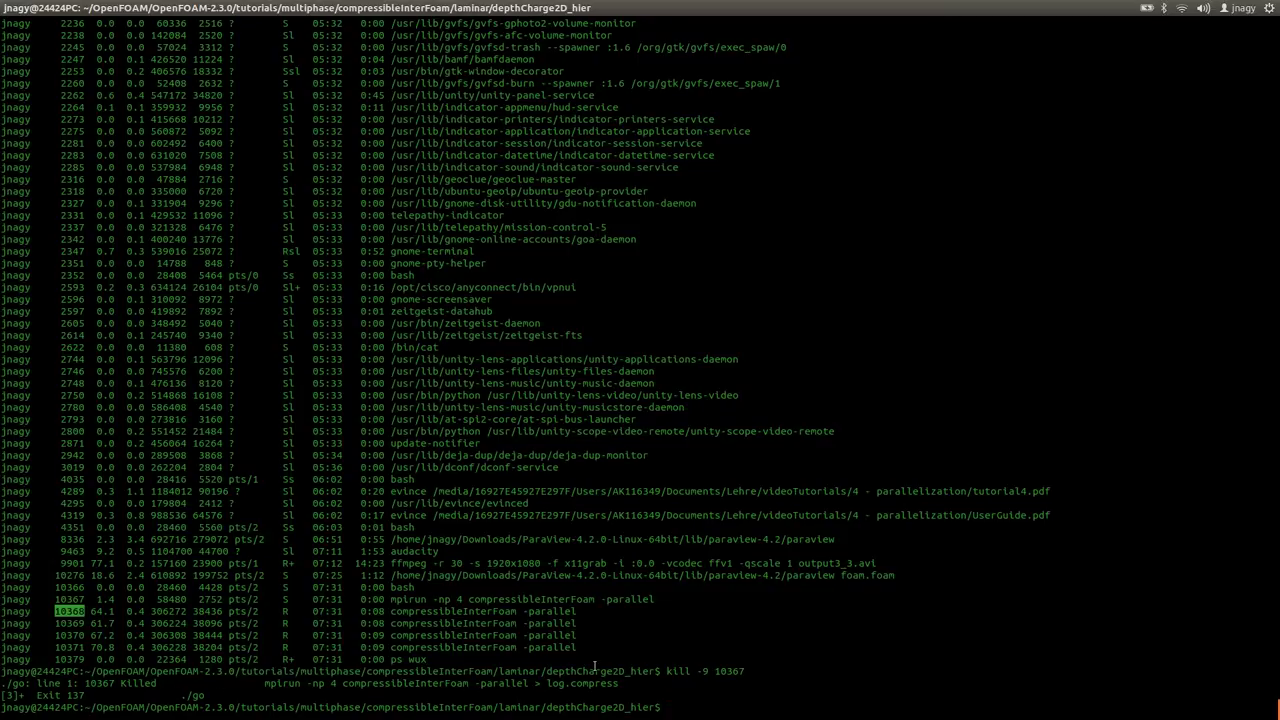
- Check for remaining compressibleInterFoam processes with top, quit it, and list the processes with ps wux
{"action": "key", "text": "Return"}
{"action": "key", "text": "Return"}
{"action": "key", "text": "Return"}
{"action": "type", "text": "top"}
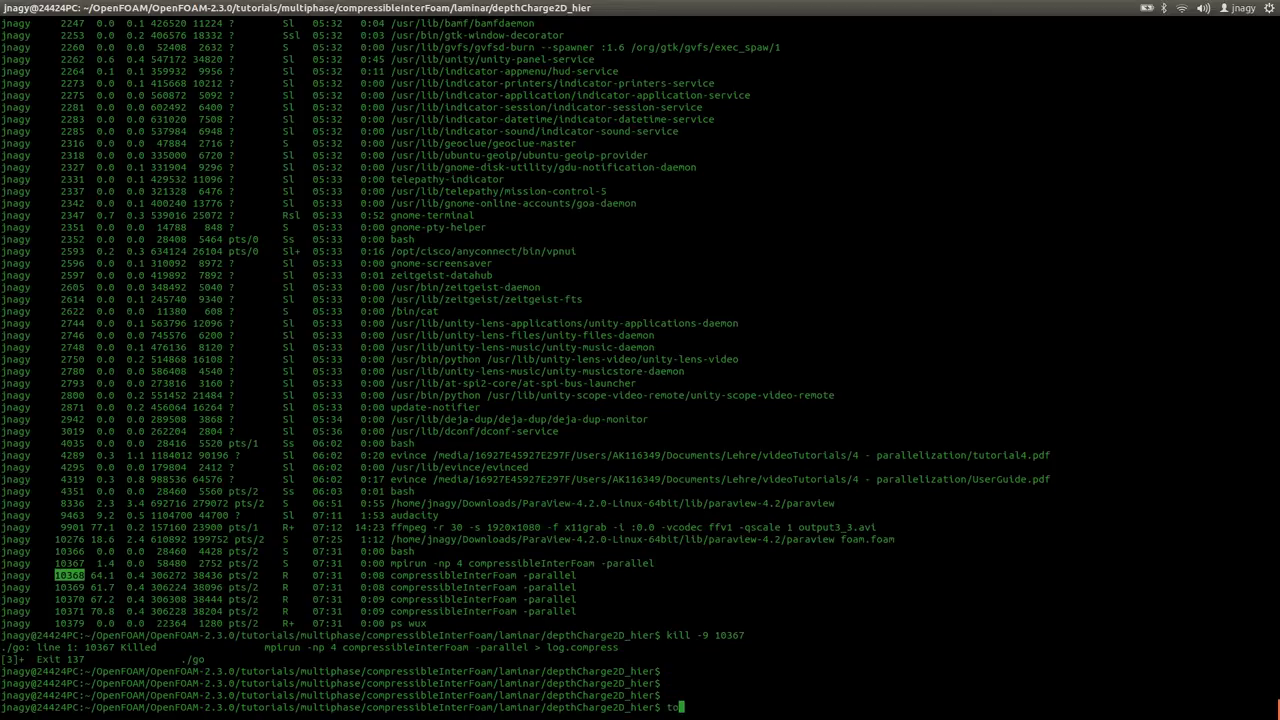
{"action": "key", "text": "Return"}
{"action": "type", "text": "q"}
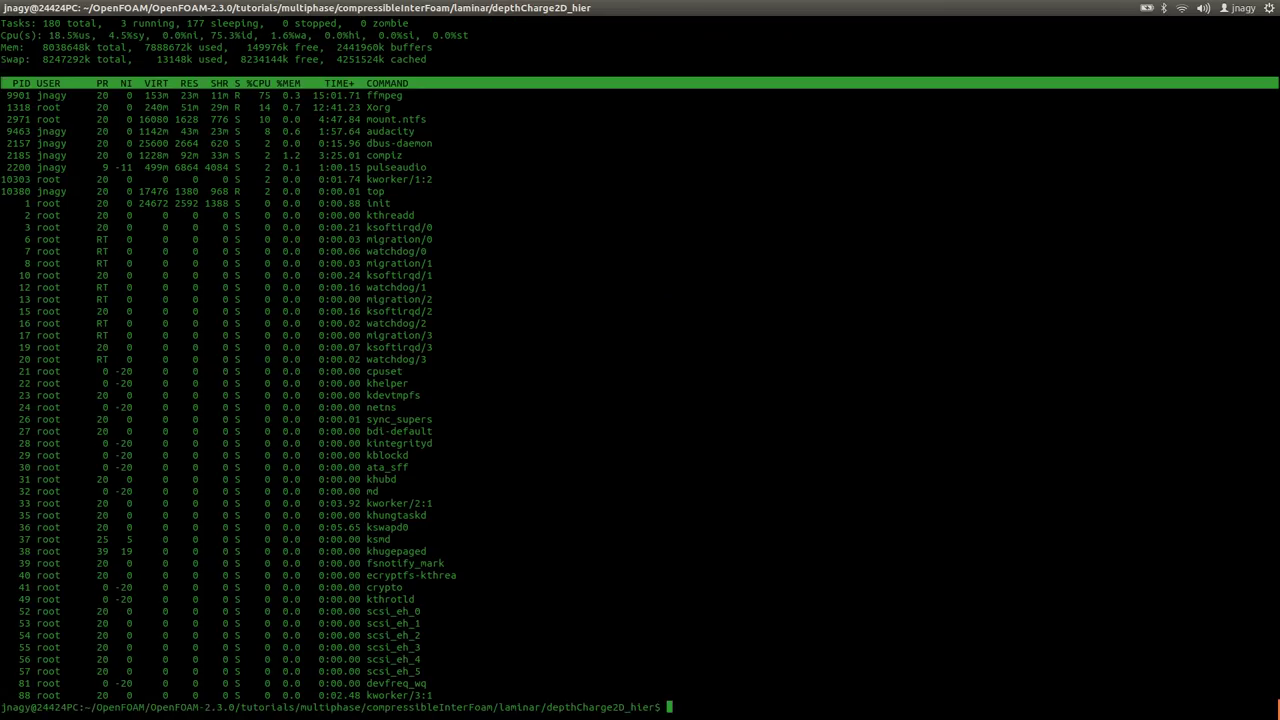
{"action": "type", "text": "ps wux"}
{"action": "key", "text": "Return"}
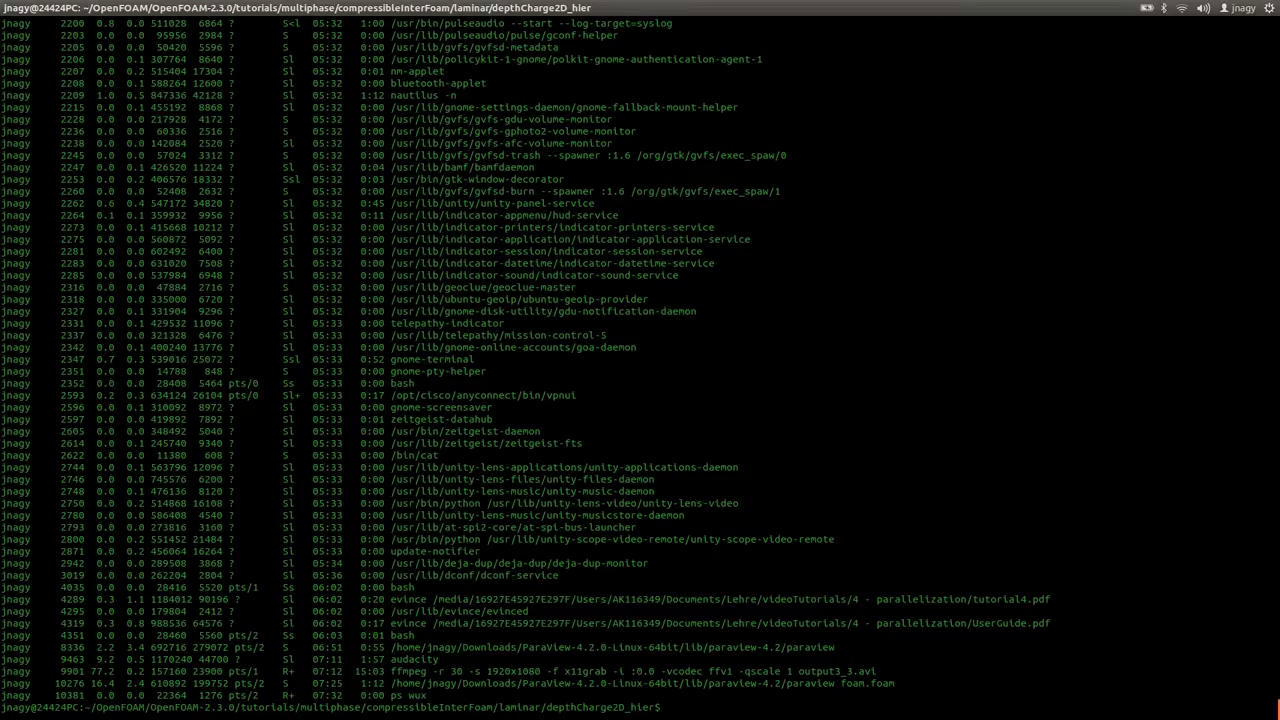
- List the time directories in processor0/ and the case directories in ../, and highlight depthCharge3D in the listing
{"action": "type", "text": "ls processor0/"}
{"action": "key", "text": "Return"}
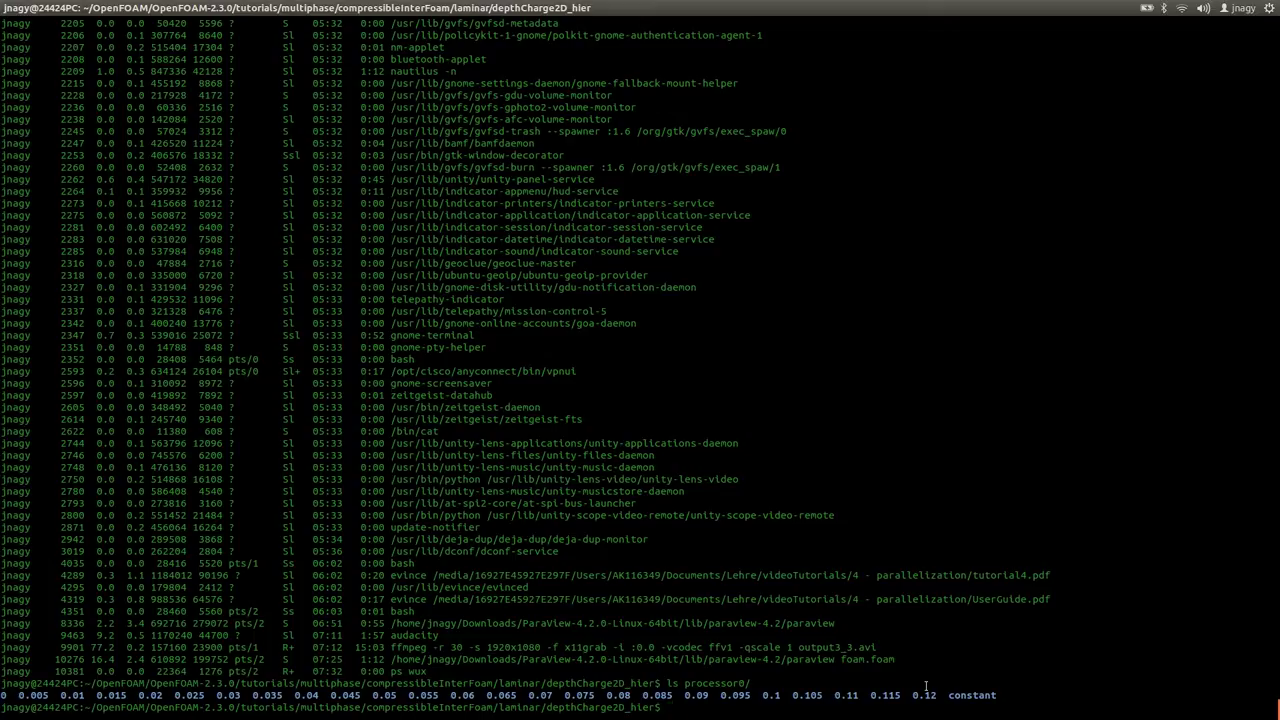
{"action": "type", "text": "ls ../"}
{"action": "key", "text": "Return"}
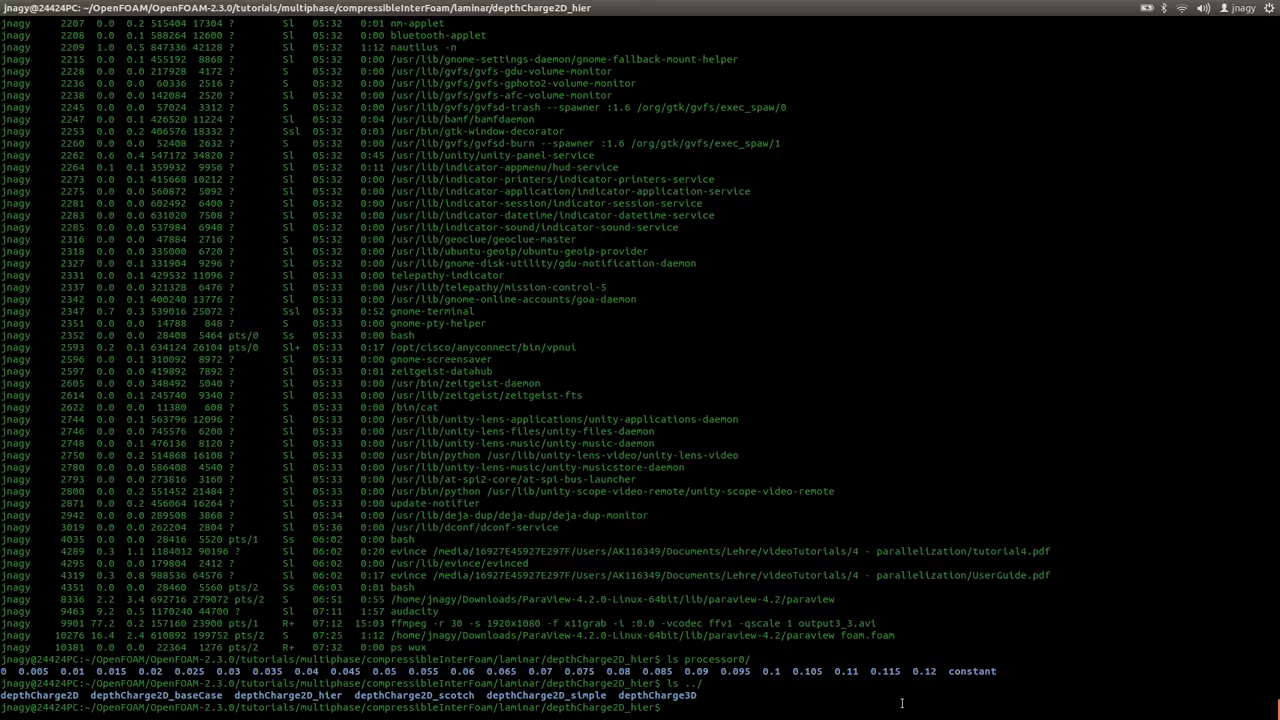
{"action": "double_click", "coordinate": [684, 693]}
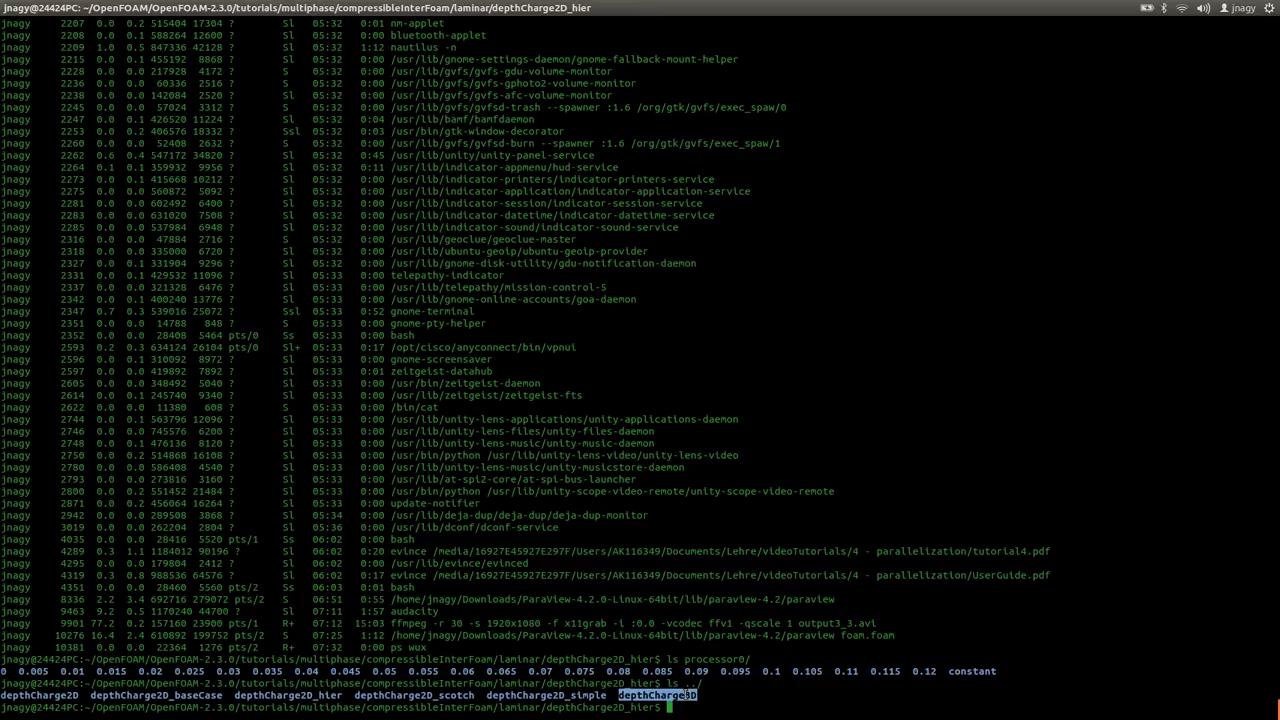
{"action": "left_click", "coordinate": [690, 694]}
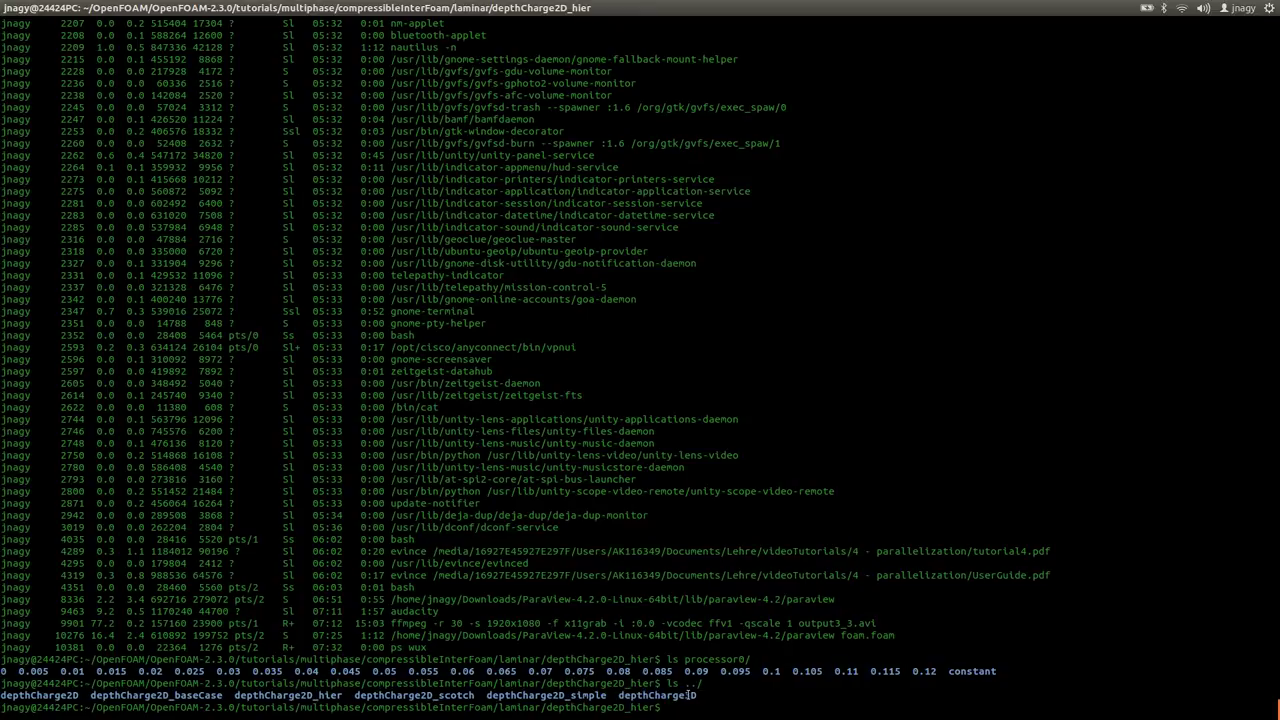